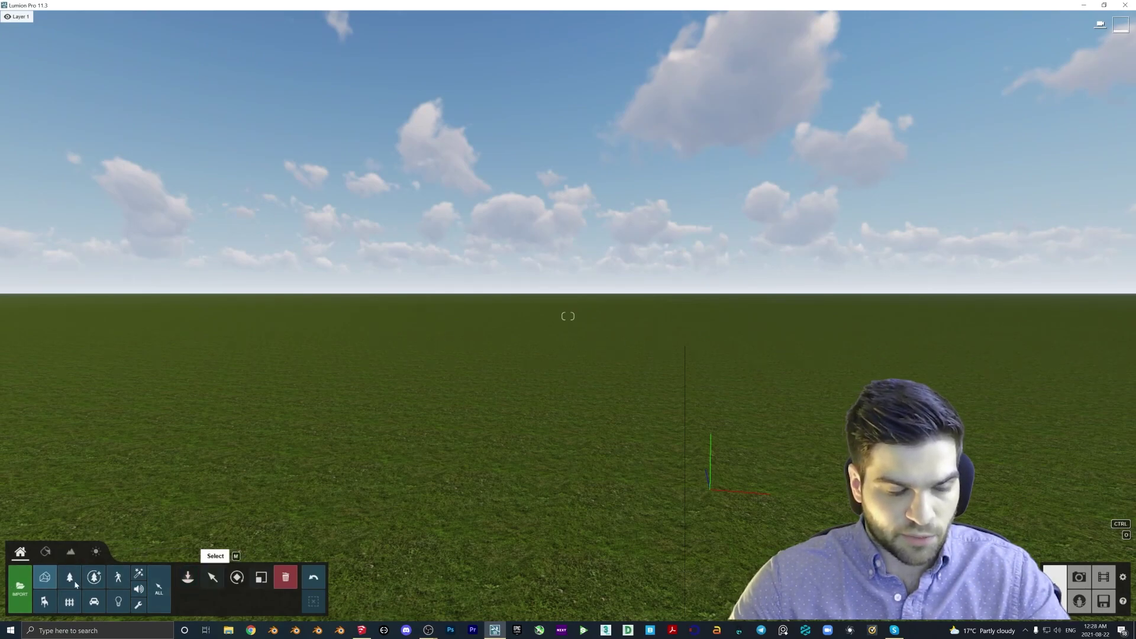
Switch to SketchUp and examine the house model's front and side
left_click(188, 579)
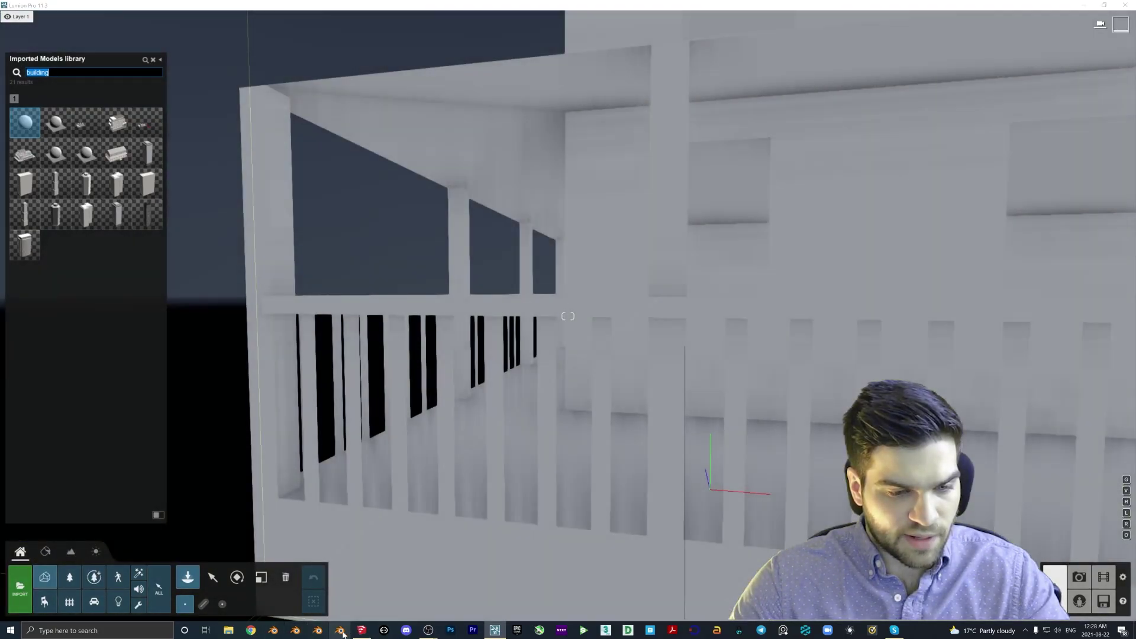
left_click(361, 630)
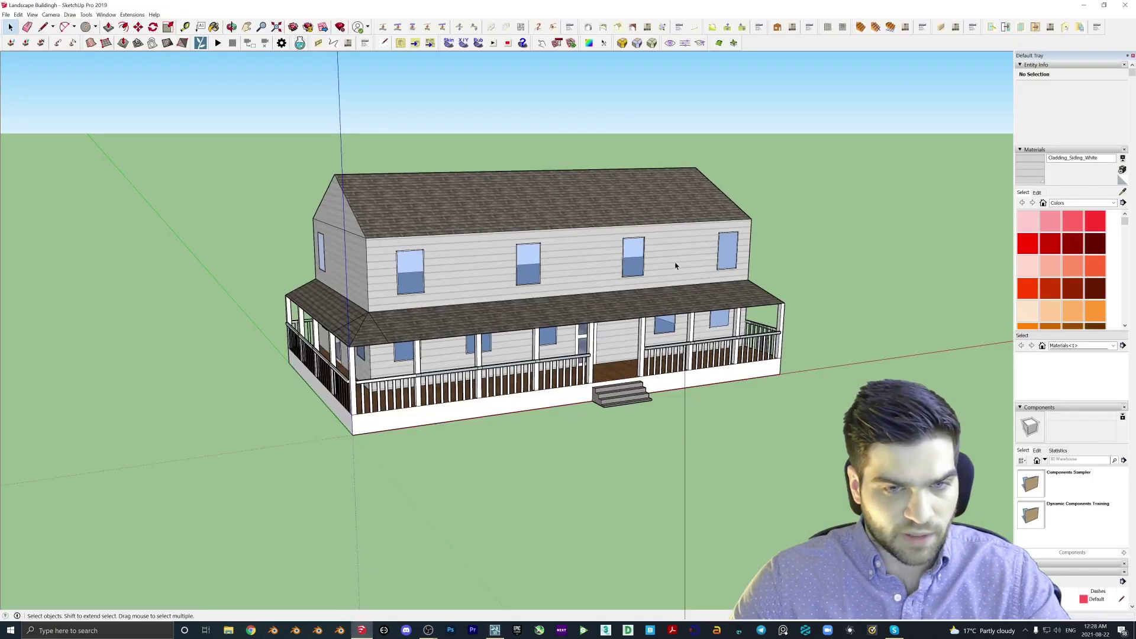
mouse_move(685, 258)
middle_mouse_down()
mouse_move(185, 293)
mouse_move(231, 301)
middle_mouse_up()
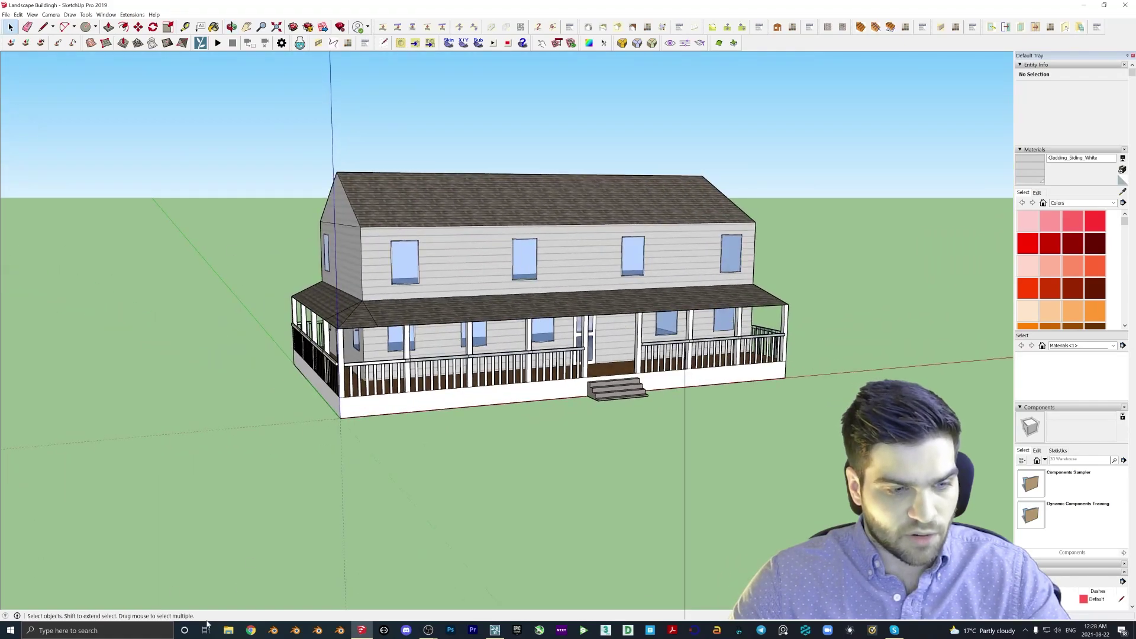
Switch to Lumion and import Landscape Buildingh from the Luminous Labs # - Landscape Mask folder under the model name Landscape Buildingh1
left_click(495, 630)
left_click(28, 584)
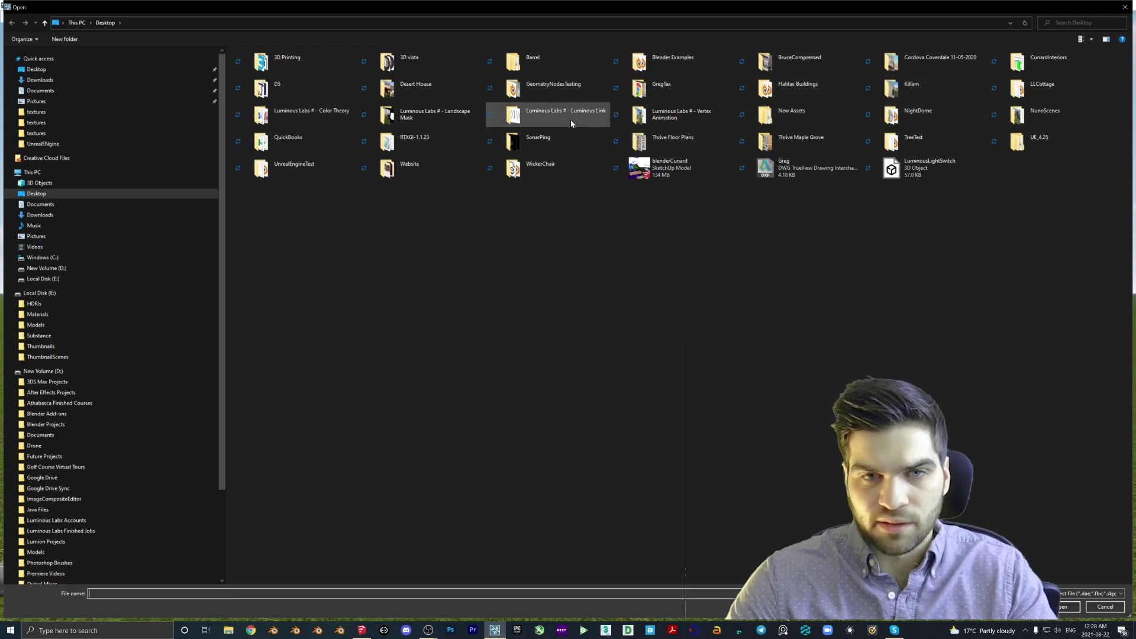
double_click(416, 115)
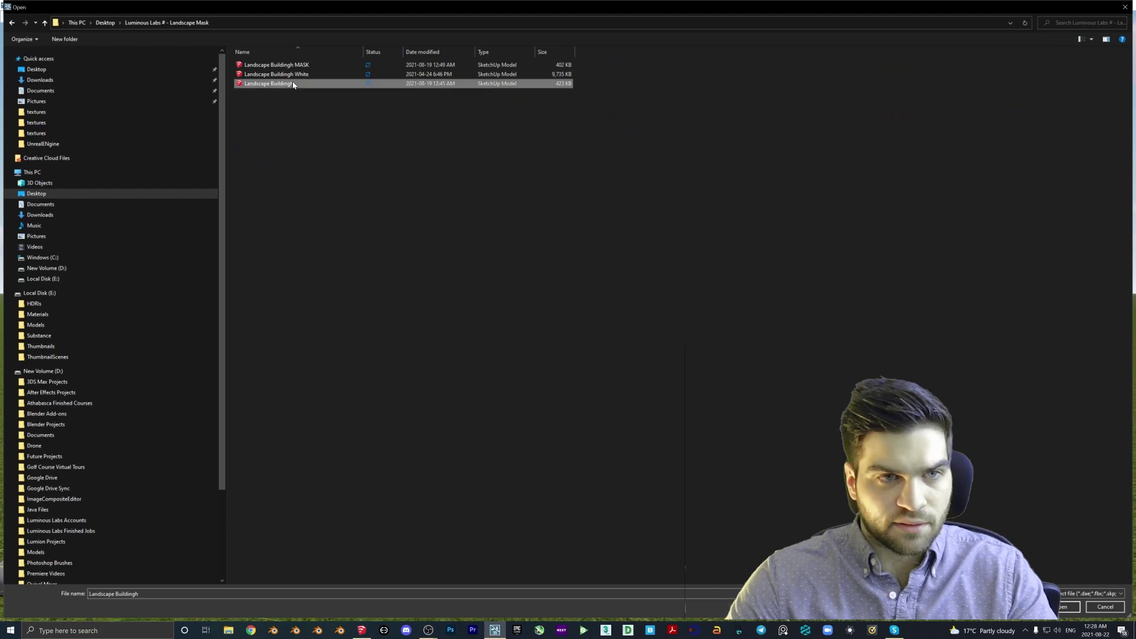
double_click(292, 83)
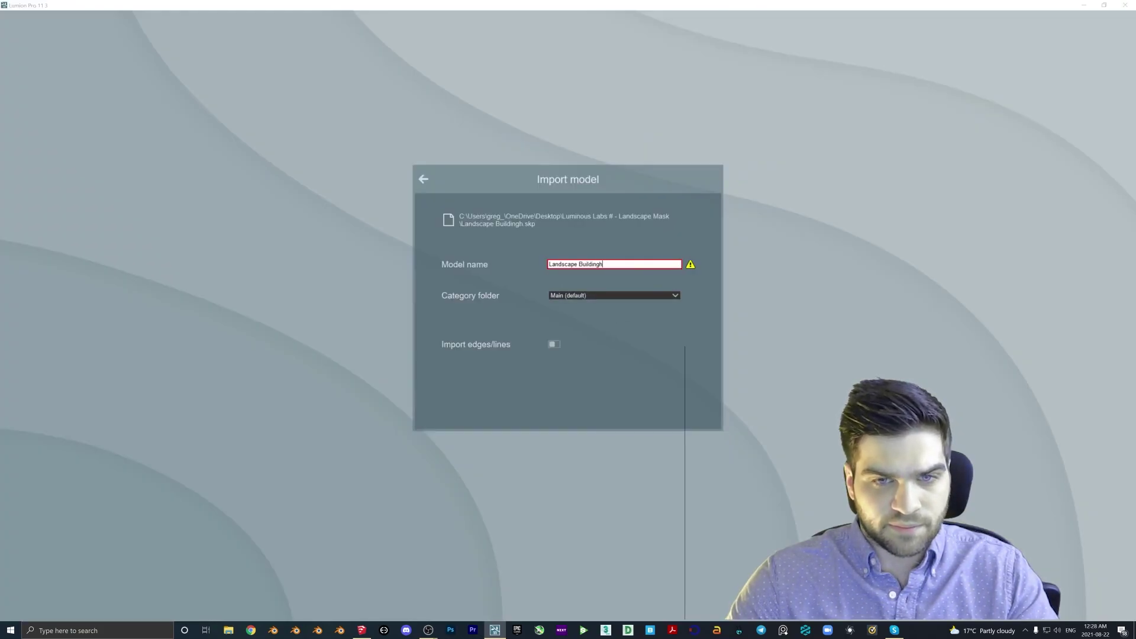
type("1")
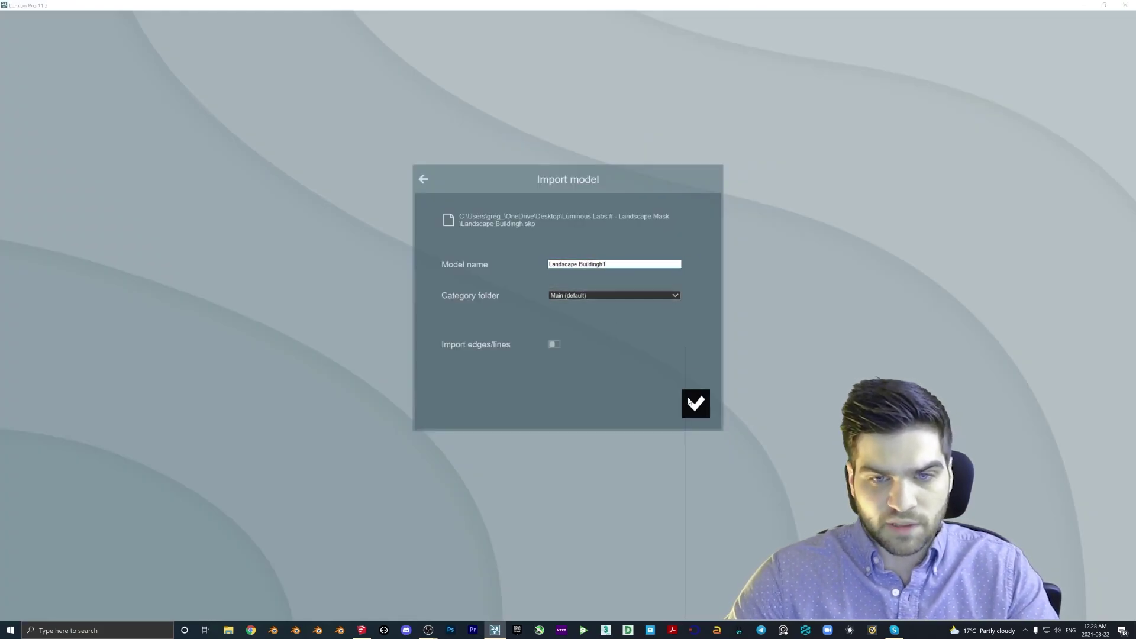
left_click(690, 402)
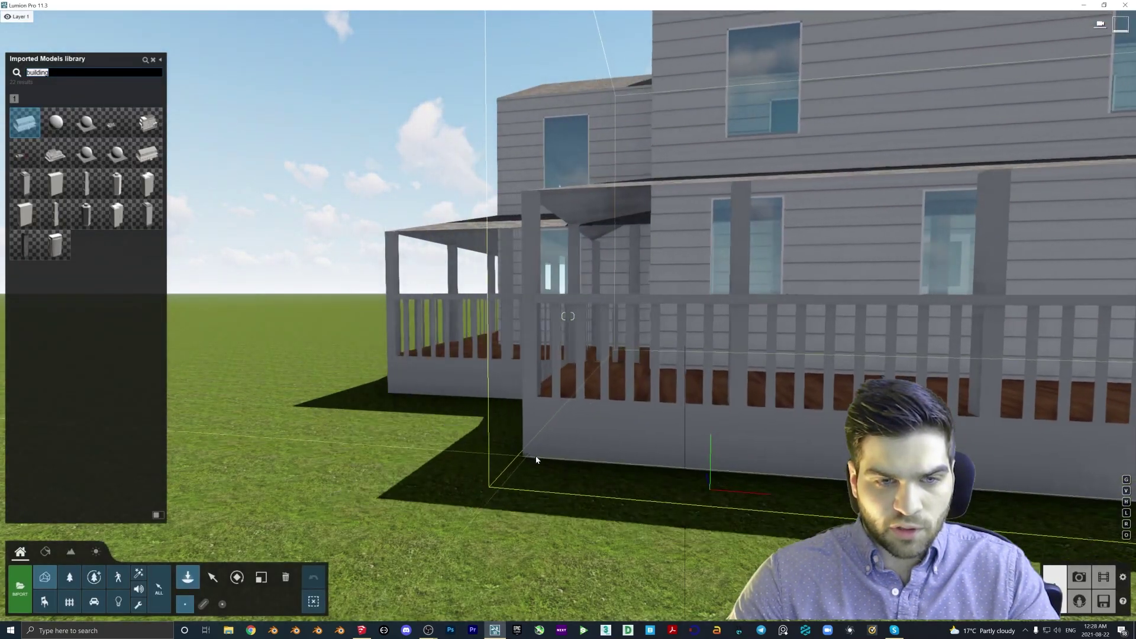
Place the imported house on the grass and activate object selection
left_click(480, 453)
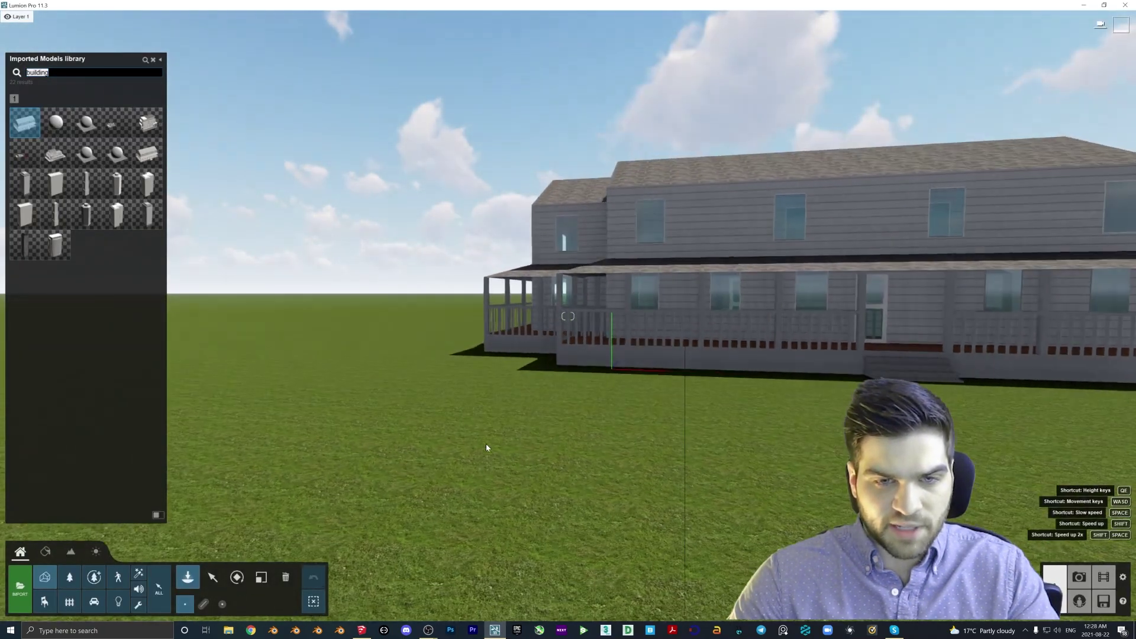
key("w")
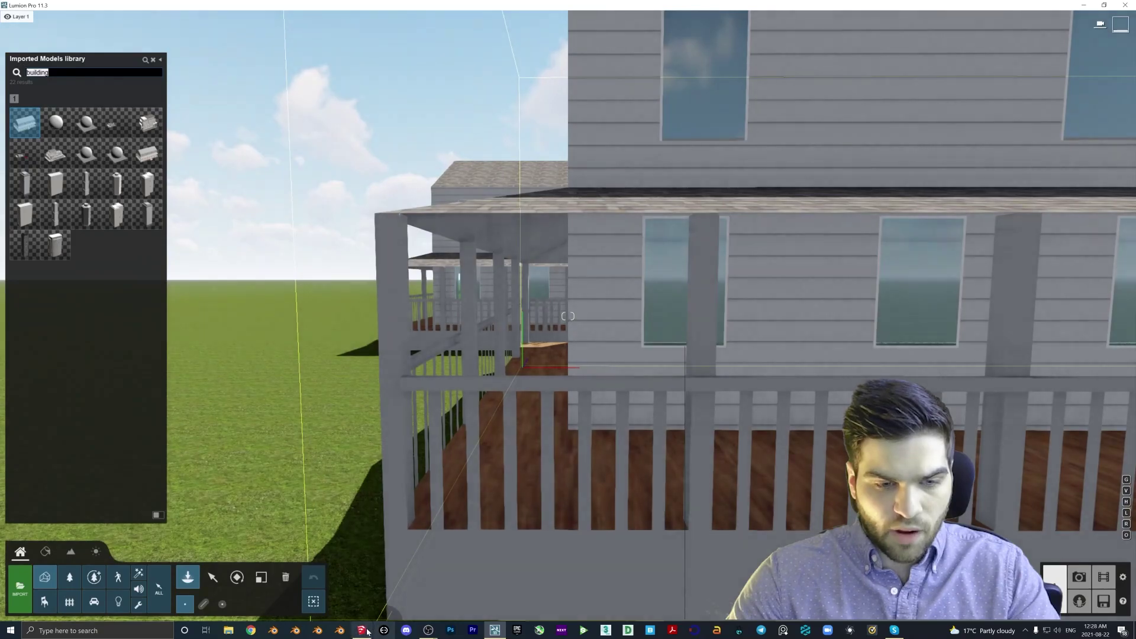
key("s")
left_click(212, 576)
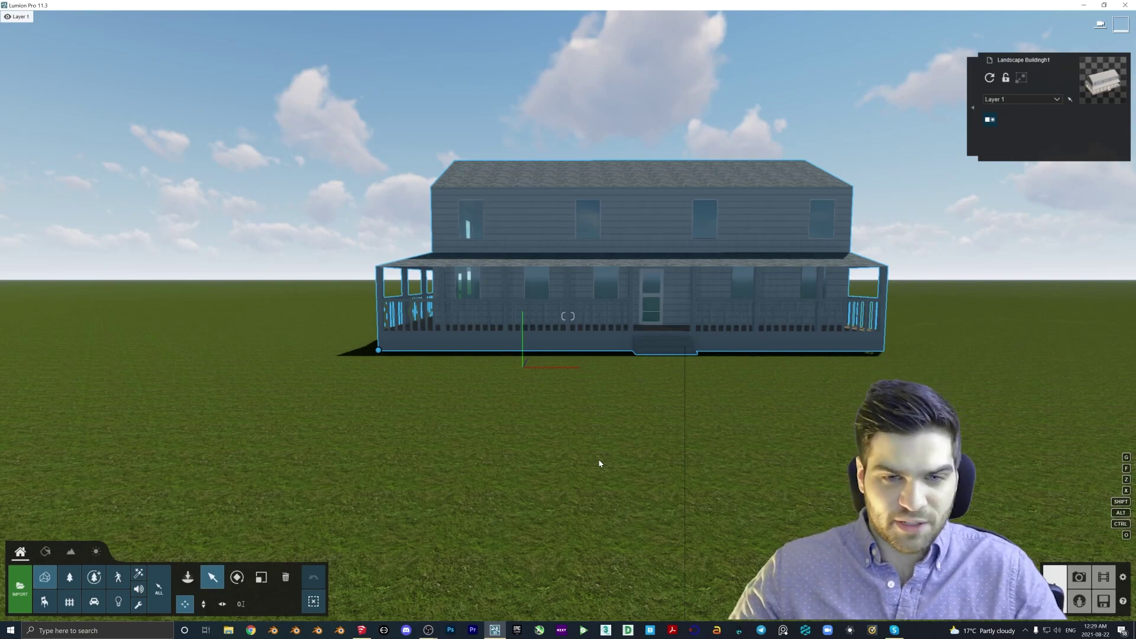
Switch to SketchUp and save the house model as Landscape Buildingh MASK, overwriting the existing file
left_click(361, 630)
middle_click_drag(627, 265, 452, 274)
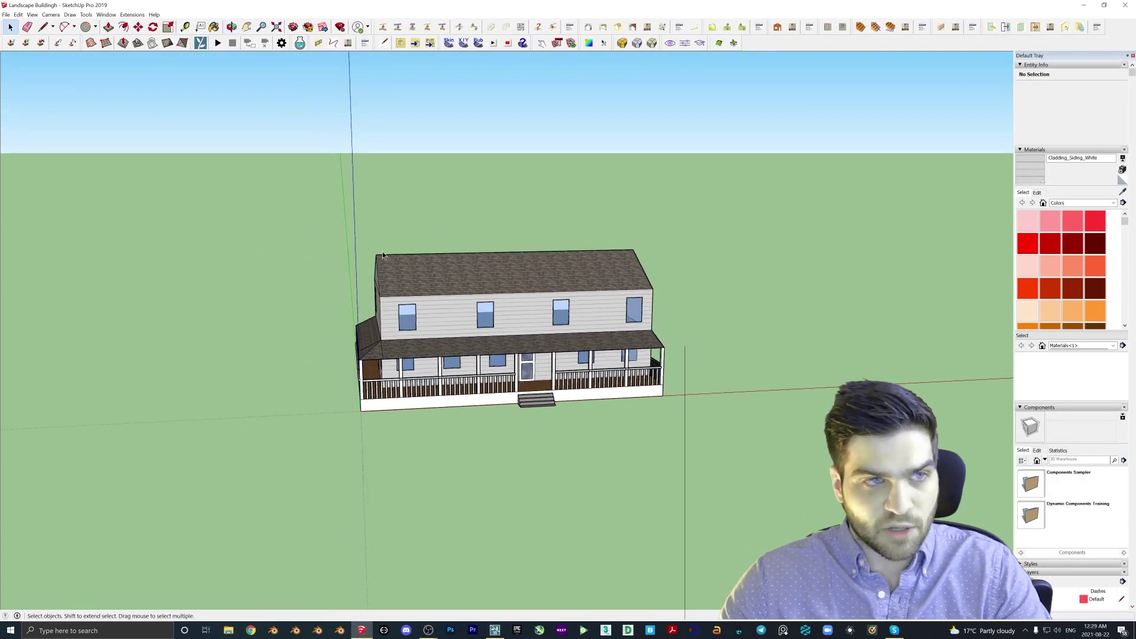
left_click(7, 15)
left_click(24, 64)
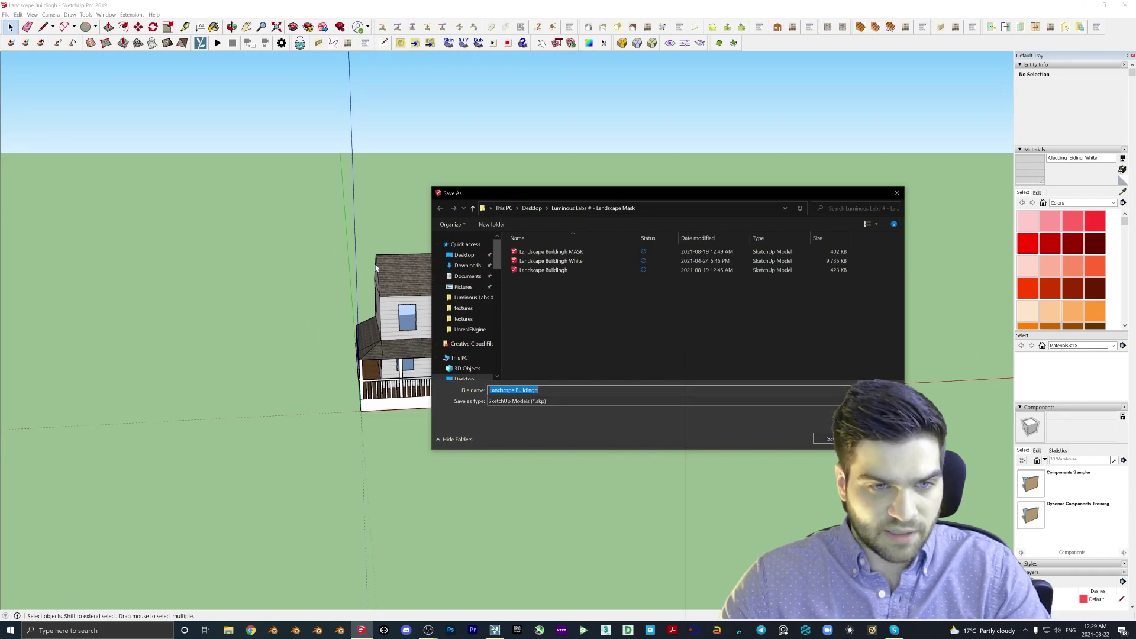
left_click(541, 390)
type("MASK")
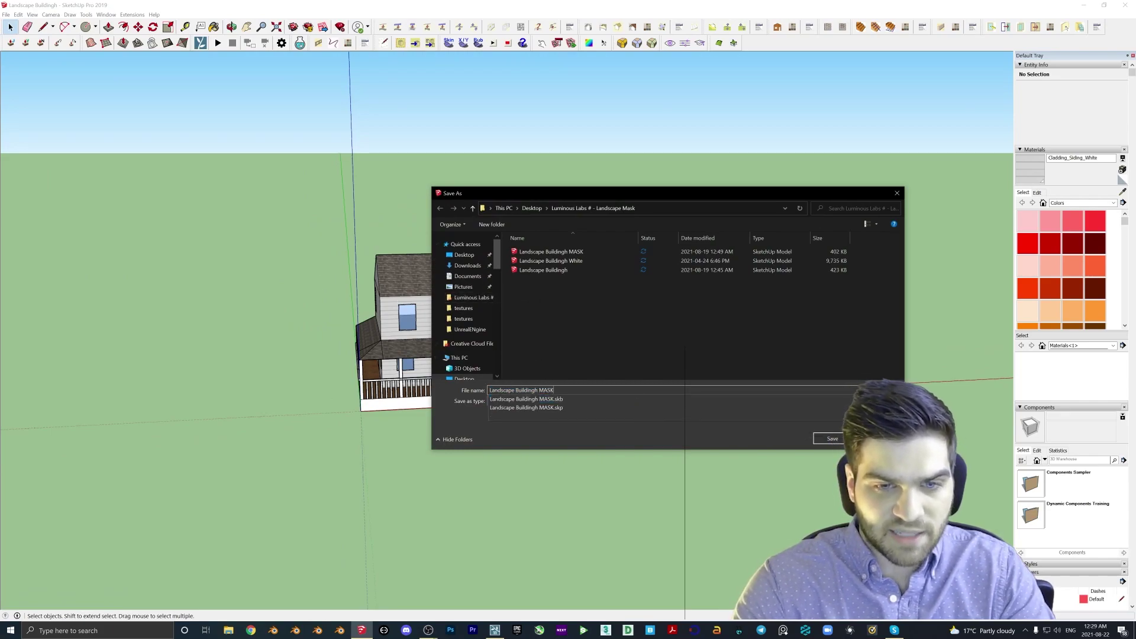
key("Return")
left_click(588, 316)
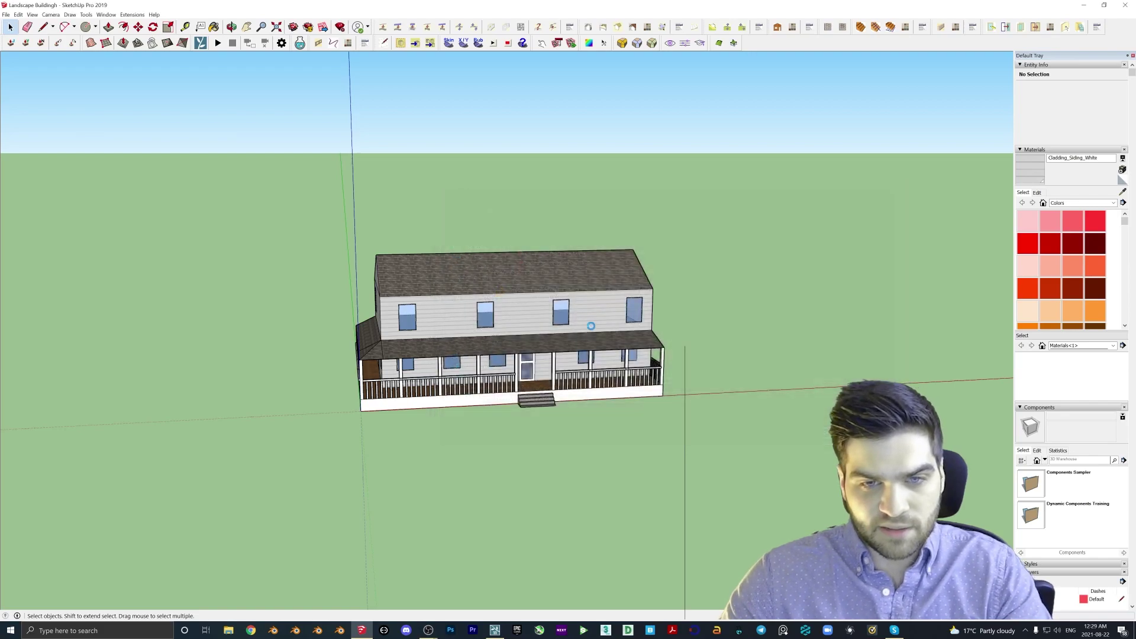
Draw a large circle on the ground centred on the origin at the house's corner, about 706' in radius
middle_click_drag(521, 414, 517, 434)
scroll(517, 434, "down", 2)
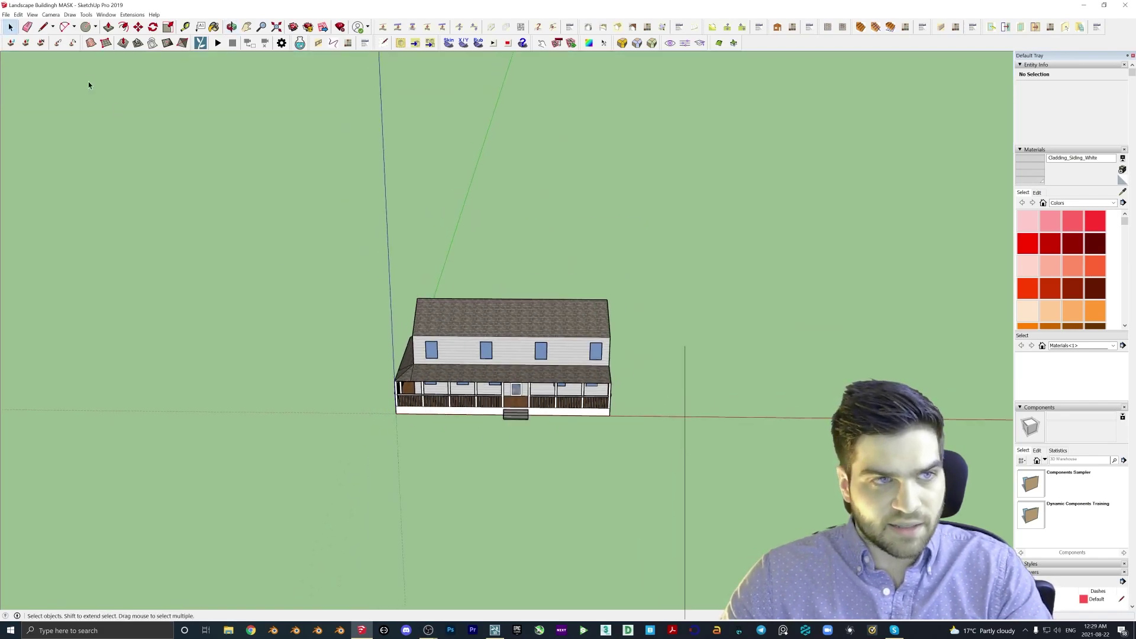
left_click(88, 25)
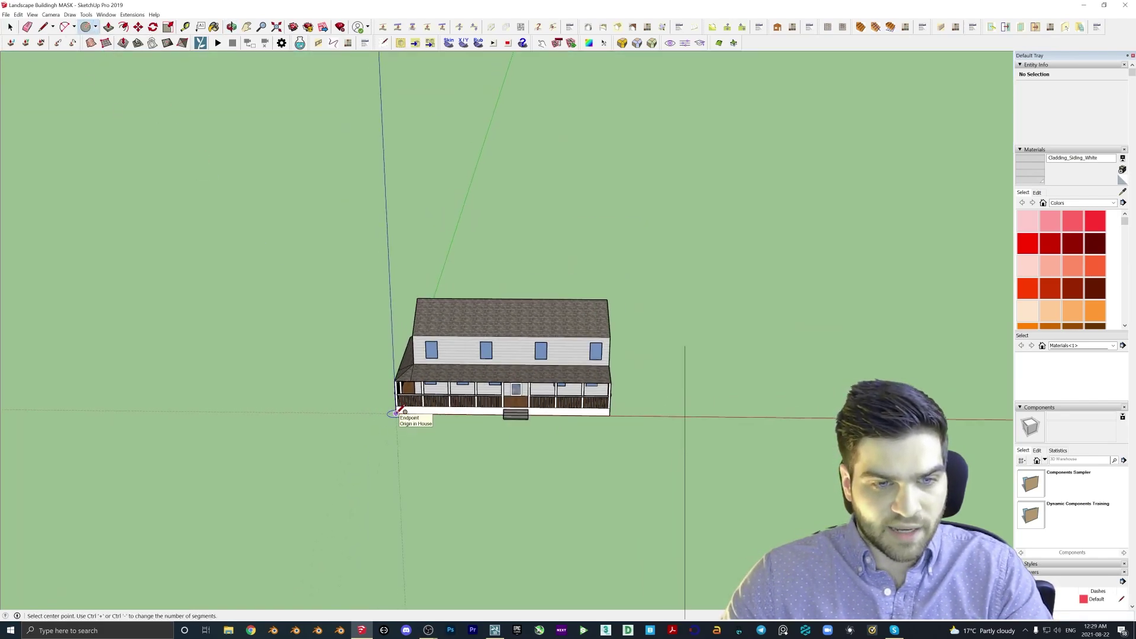
left_click(395, 414)
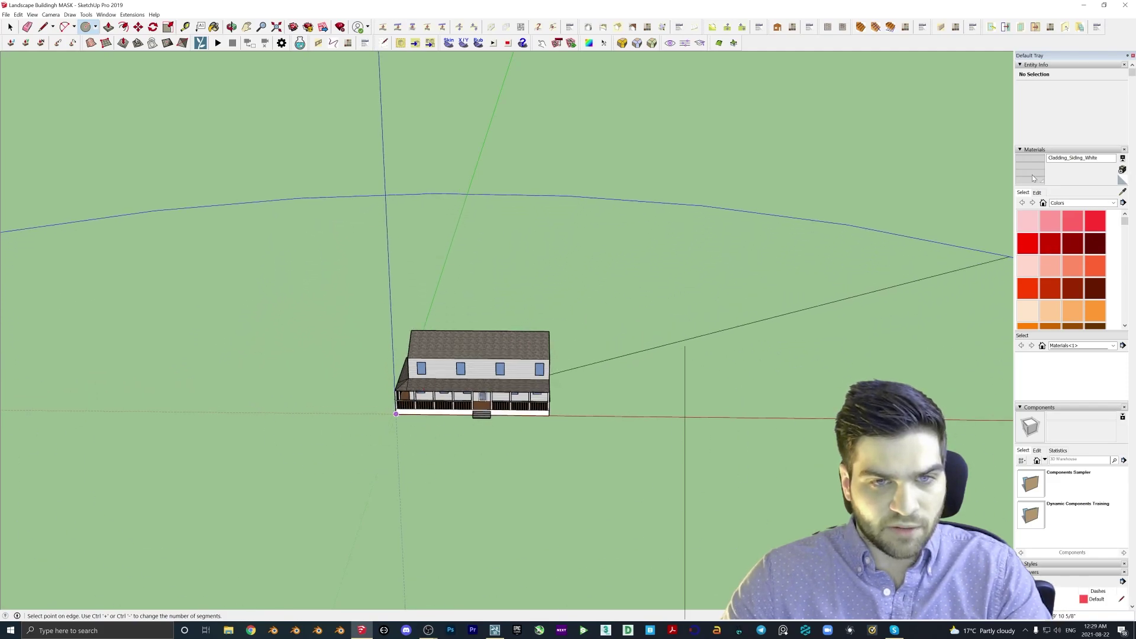
left_click(867, 138)
Paint the large ground circle with the black Color M09
scroll(632, 215, "down", 6)
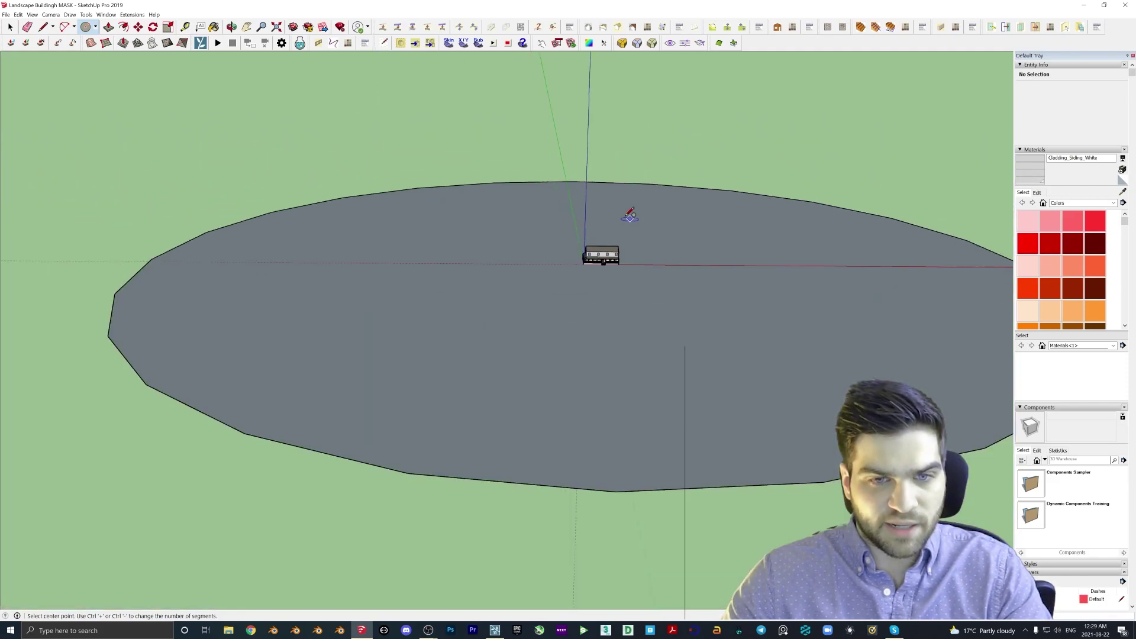
scroll(1055, 278, "down", 5)
scroll(1076, 267, "down", 10)
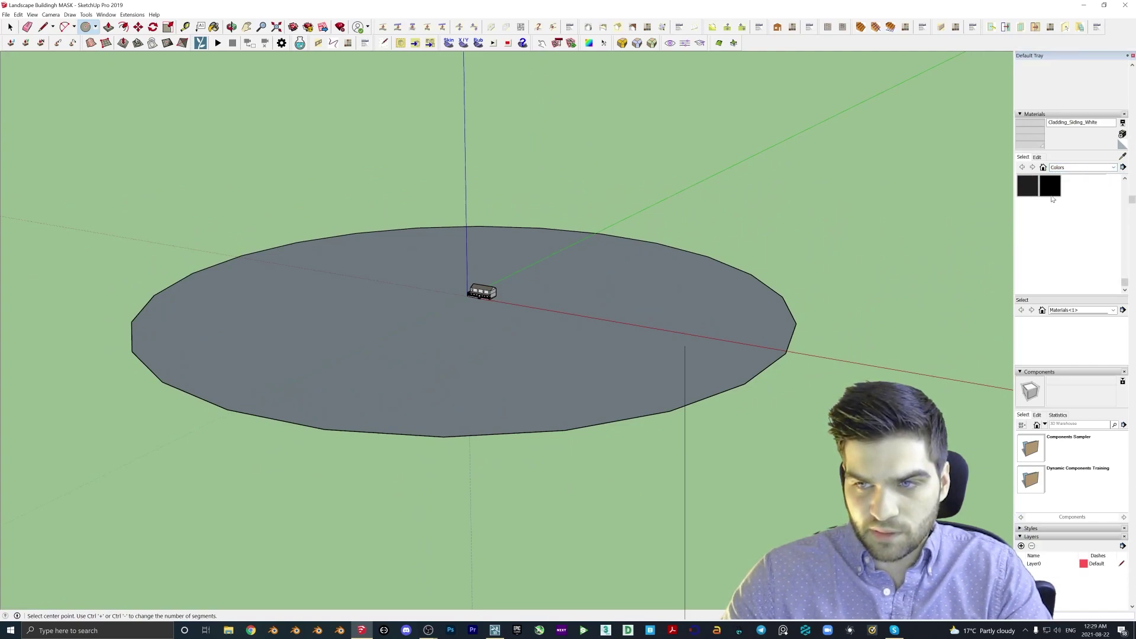
left_click(1050, 185)
left_click(654, 316)
key("space")
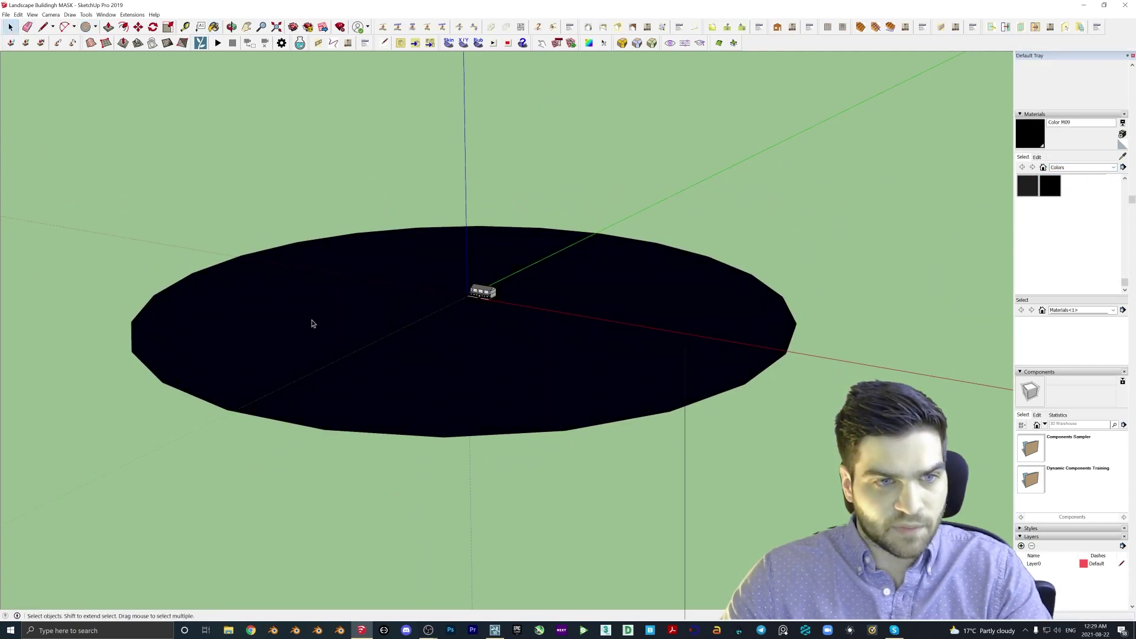
Select the black circle face and copy it straight up above the original
left_click(312, 322)
middle_click_drag(312, 322, 365, 325)
key("m")
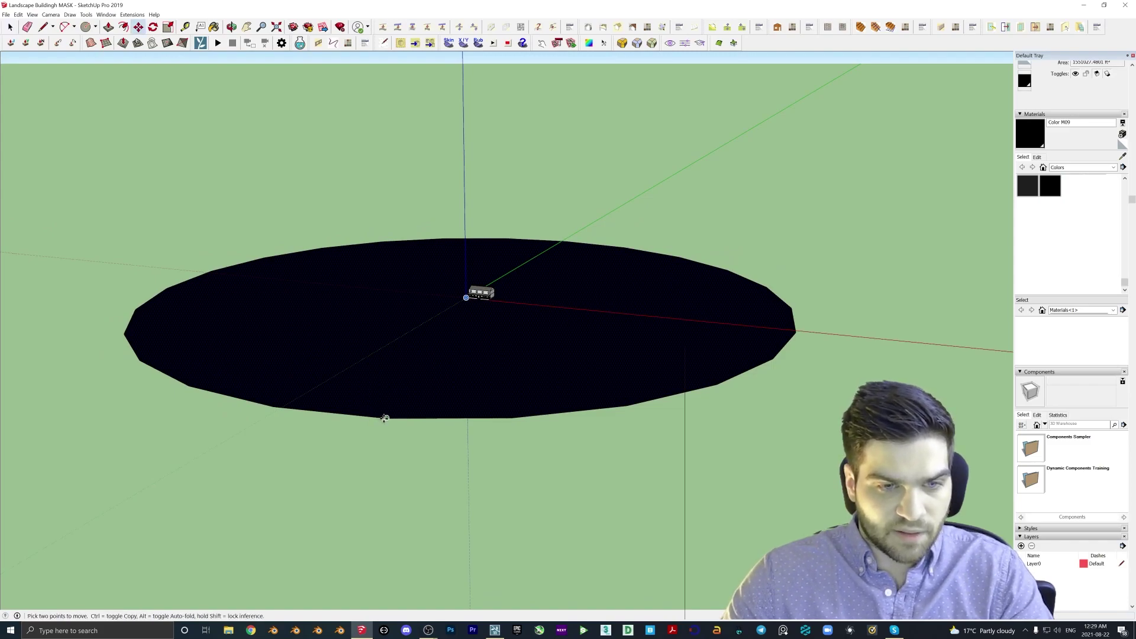
key("ctrl")
left_click(384, 418)
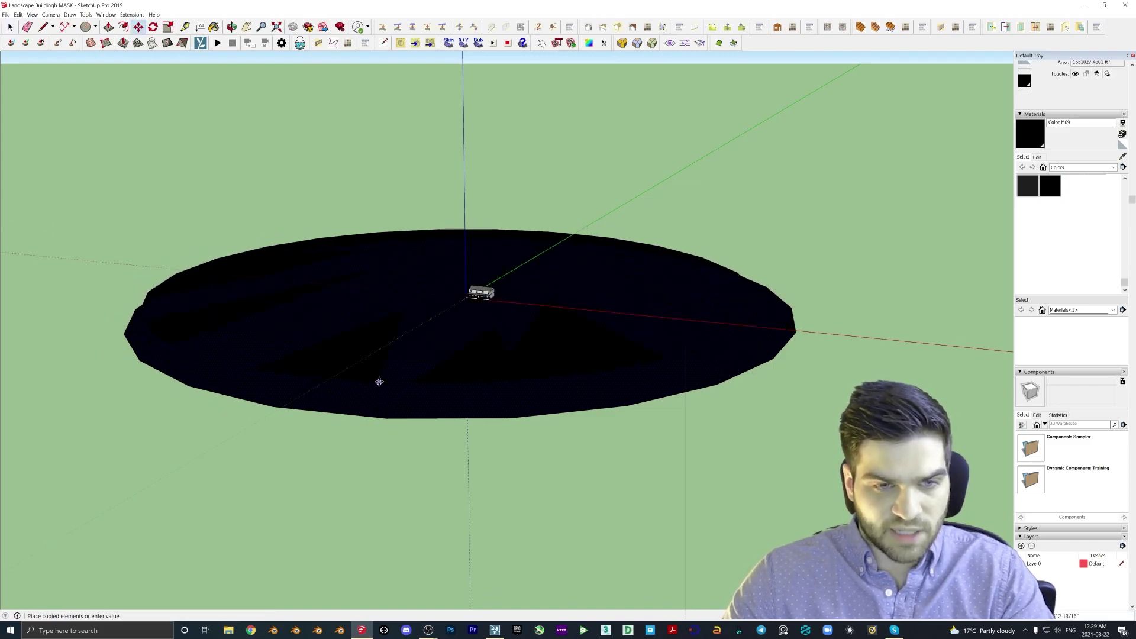
left_click(383, 352)
Rotate the copied circle so that it stands vertically, perpendicular to the ground circle
left_click(153, 26)
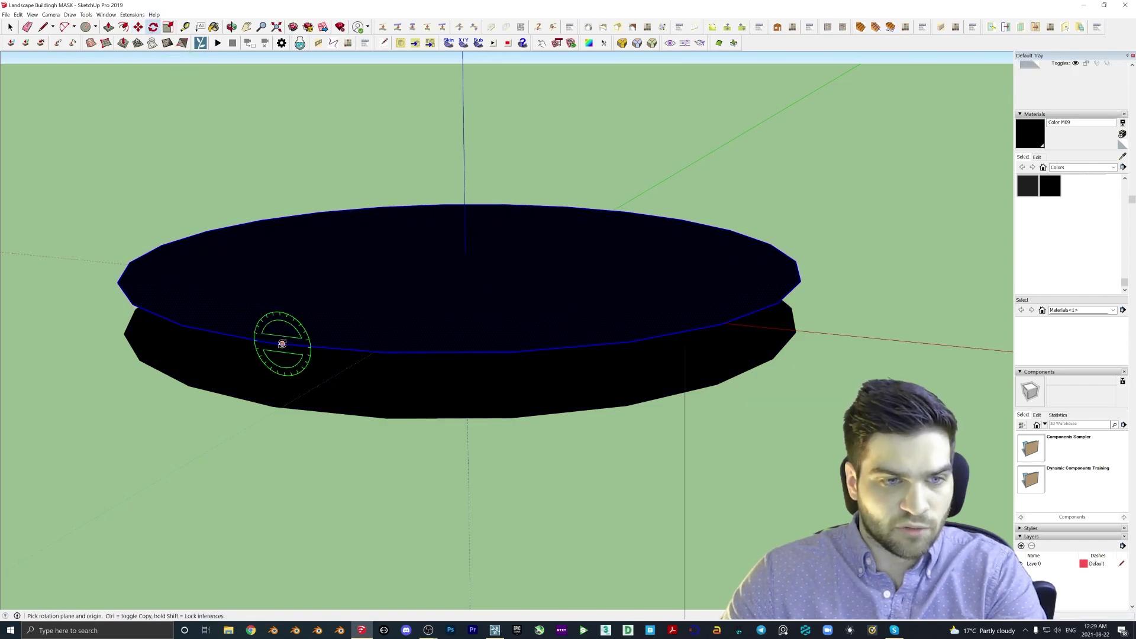
left_click(270, 341)
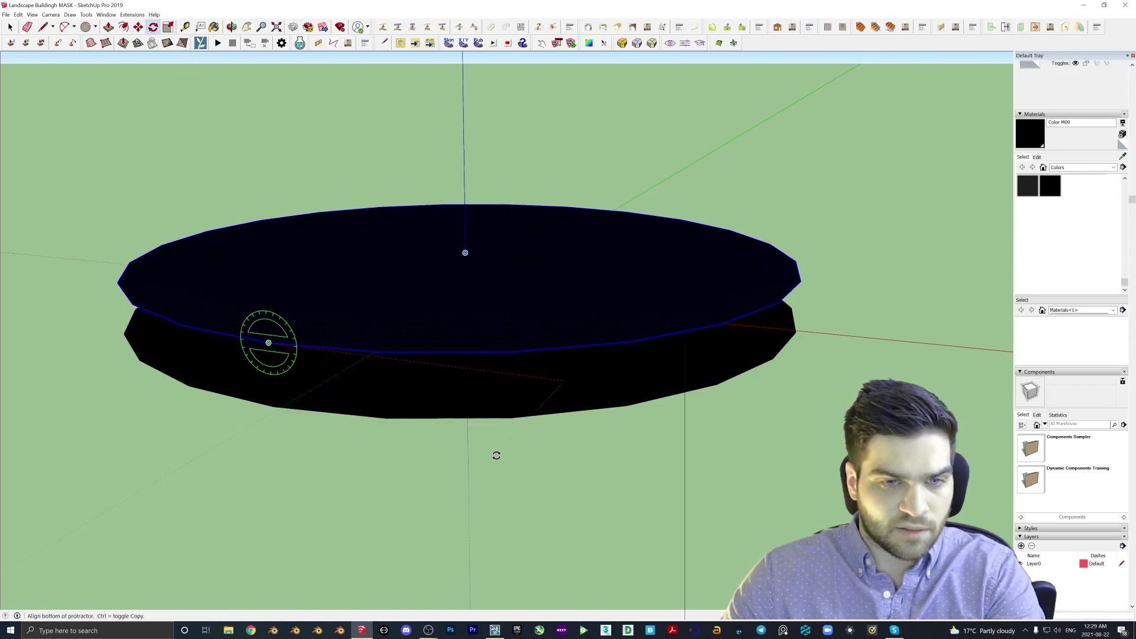
left_click(494, 454)
left_click(390, 516)
middle_click_drag(385, 506, 429, 334)
Sweep the vertical circle around the ground circle's edge with Follow Me to form a sphere around the house
key("space")
left_click(394, 437)
left_click(404, 439)
middle_click_drag(572, 389, 568, 378)
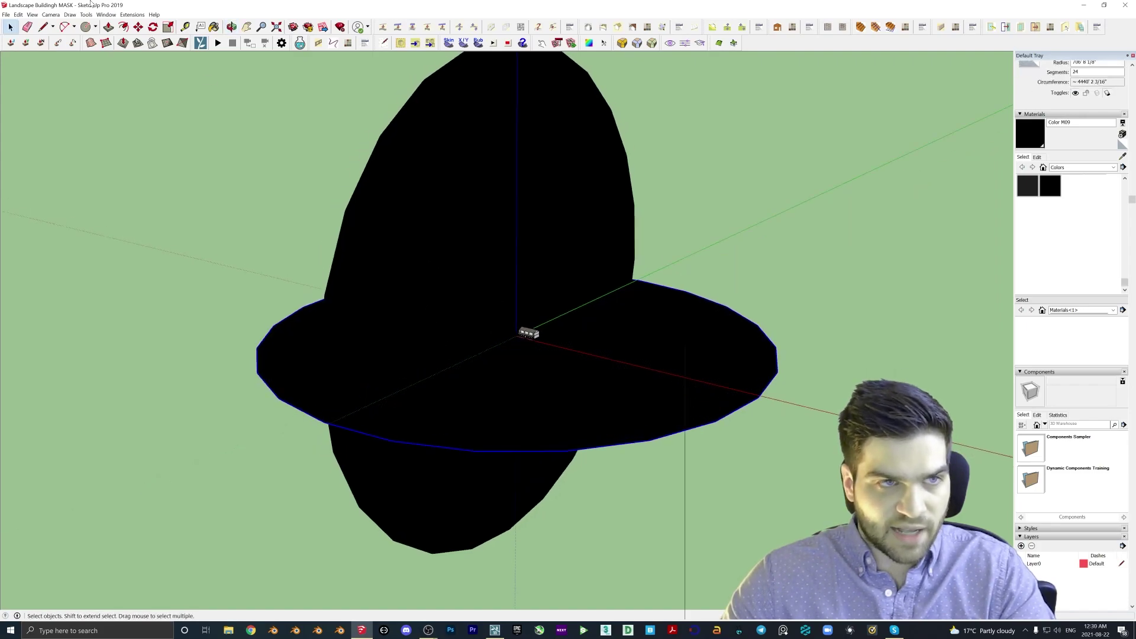
left_click(85, 14)
left_click(103, 93)
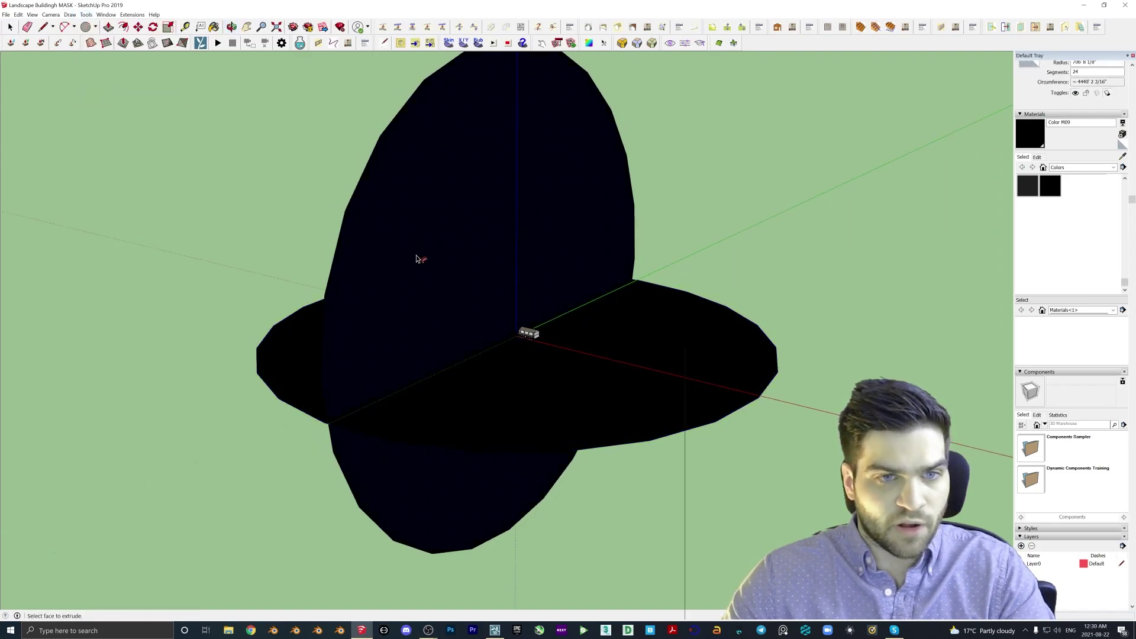
left_click(418, 254)
mouse_move(400, 330)
middle_mouse_down()
mouse_move(653, 392)
mouse_move(507, 347)
middle_mouse_up()
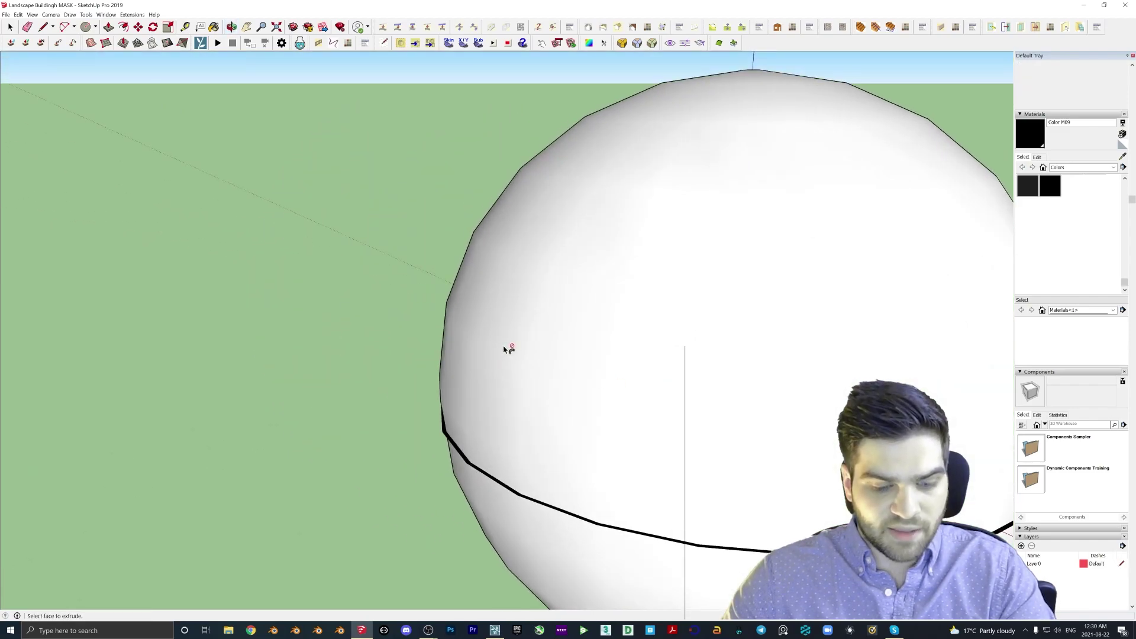
Paint the sphere's surface with the black Color M09
key("b")
left_click(513, 285)
scroll(436, 347, "up", 3)
mouse_move(436, 347)
middle_mouse_down()
mouse_move(420, 332)
mouse_move(269, 308)
mouse_move(527, 320)
mouse_move(272, 248)
mouse_move(538, 372)
mouse_move(748, 426)
mouse_move(631, 400)
mouse_move(591, 438)
mouse_move(555, 449)
mouse_move(553, 438)
middle_mouse_up()
scroll(540, 332, "down", 5)
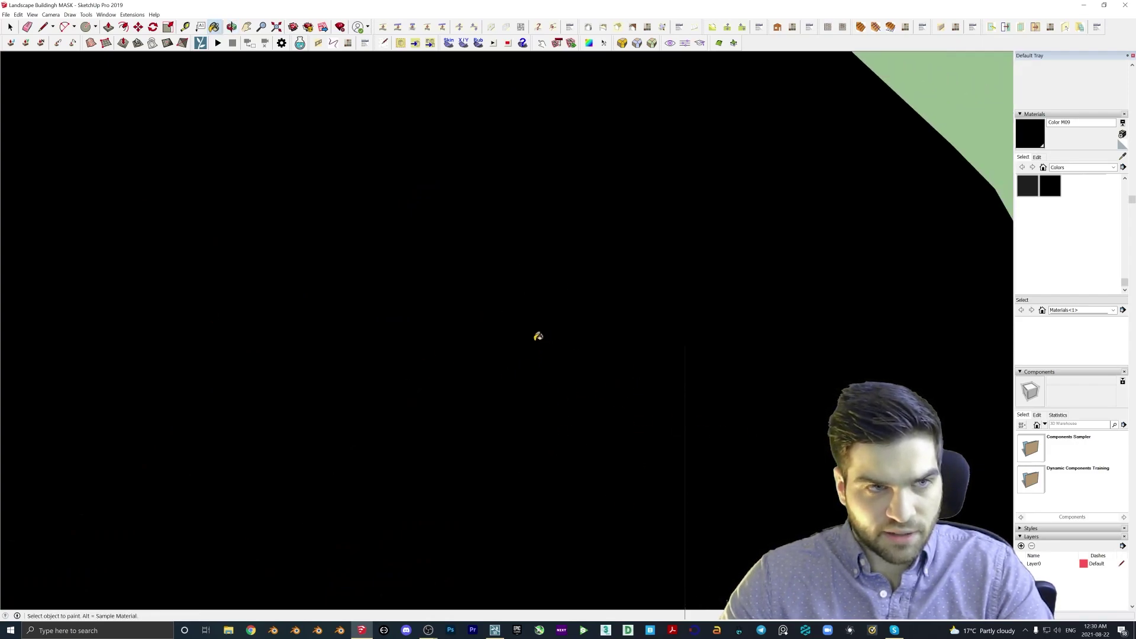
Hide the upper half of the black sphere to expose the house inside
key("space")
right_click(406, 275)
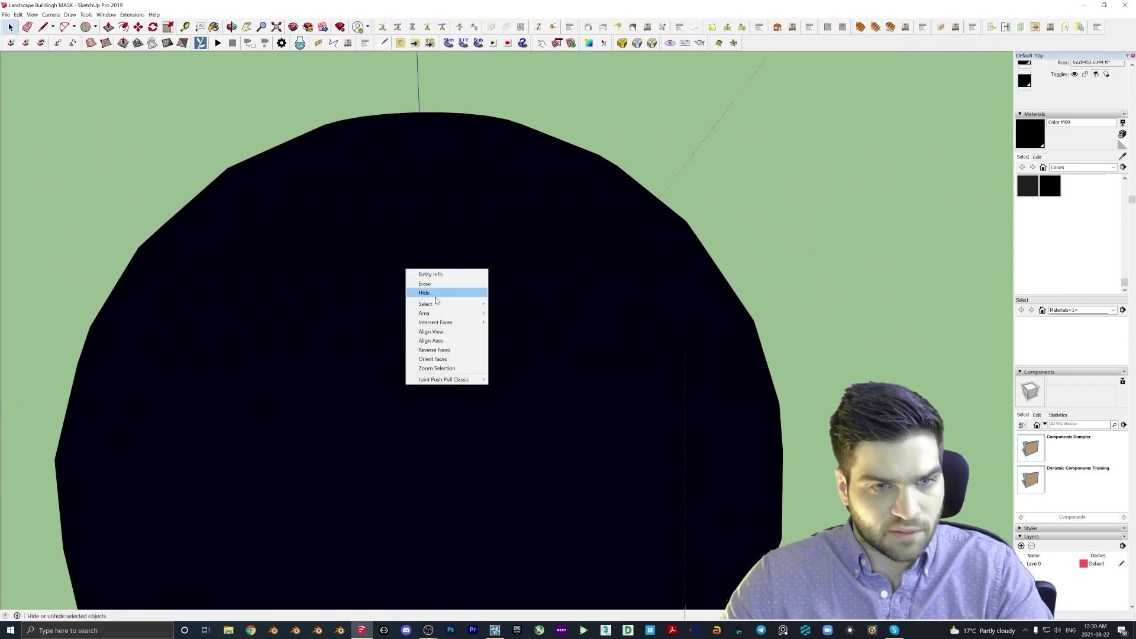
left_click(427, 312)
Open the house group and paint all of its geometry with the white Color M00
scroll(529, 225, "up", 5)
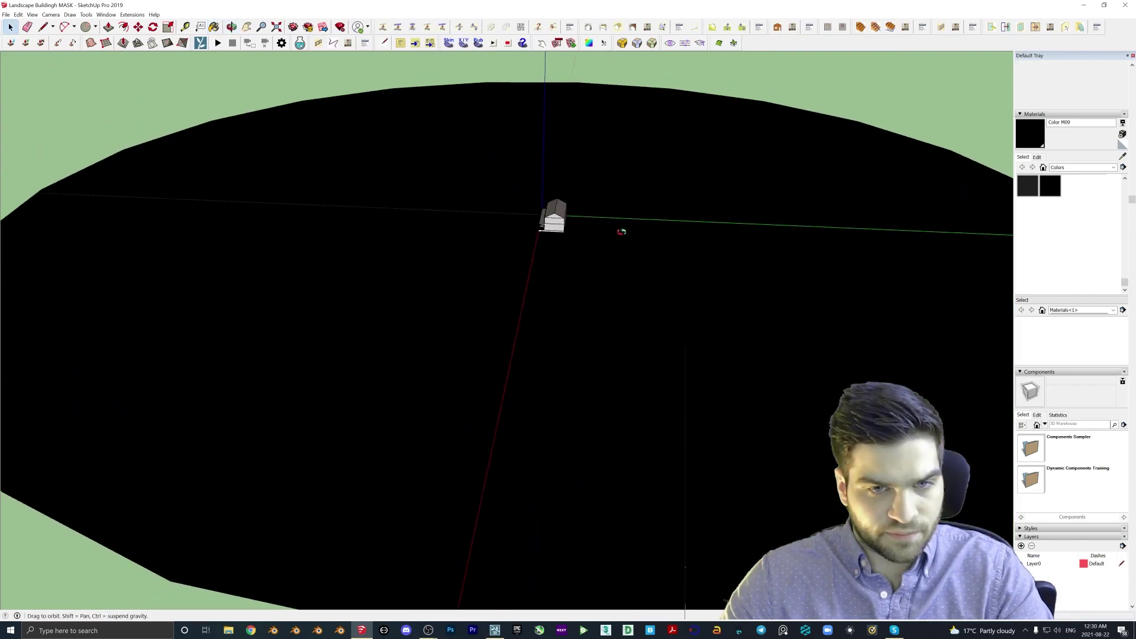
middle_click_drag(634, 175, 566, 281)
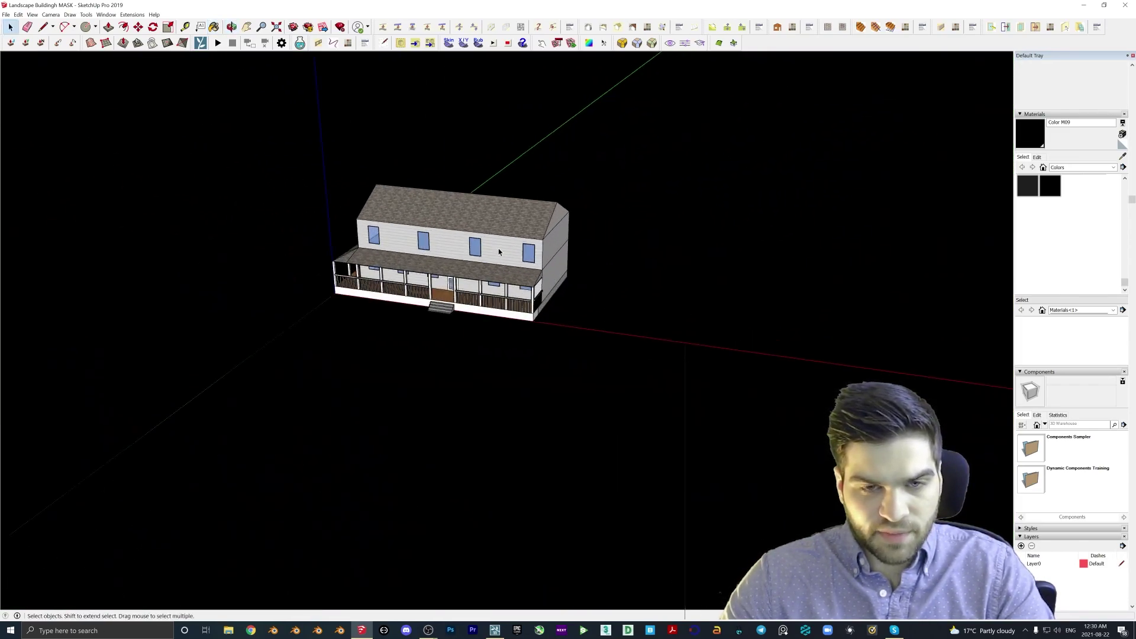
key("space")
left_click_drag(393, 216, 680, 355)
double_click(572, 293)
left_click_drag(329, 190, 854, 489)
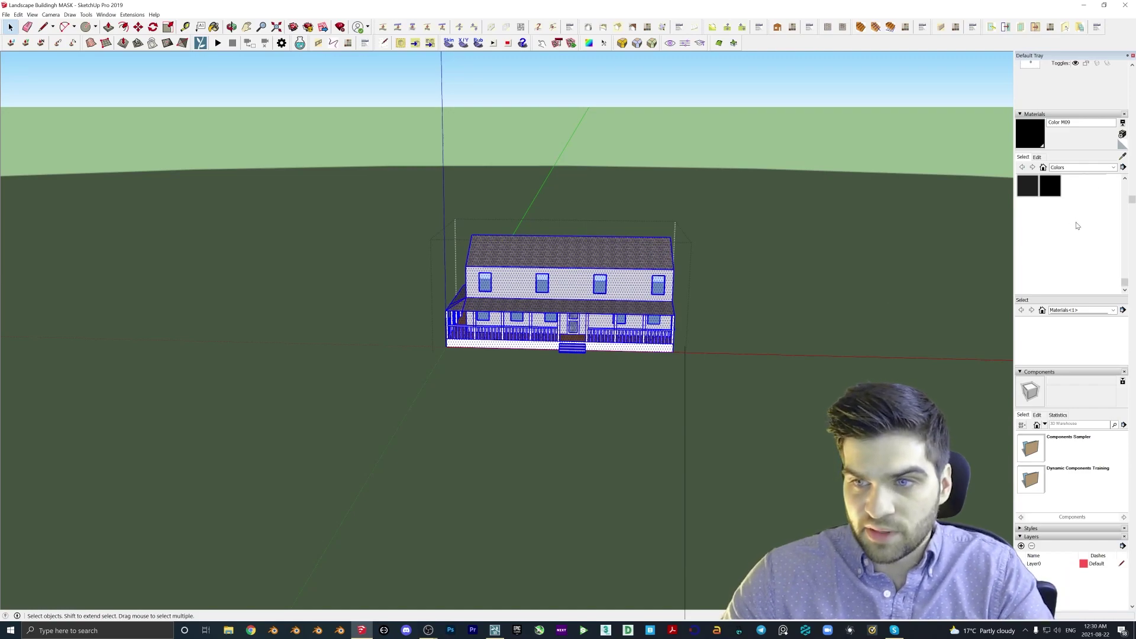
scroll(1076, 225, "up", 3)
left_click(1027, 248)
left_click(653, 286)
scroll(577, 293, "up", 3)
scroll(575, 286, "up", 2)
key("space")
Remove the pane faces from the upper and ground-floor windows along the front of the house, leaving open window holes
middle_click_drag(575, 286, 419, 220)
scroll(420, 240, "down", 2)
middle_click_drag(343, 320, 383, 329)
scroll(297, 229, "up", 2)
left_click(327, 239)
left_click(453, 342)
middle_click_drag(521, 342, 484, 314)
middle_click_drag(588, 327, 391, 296)
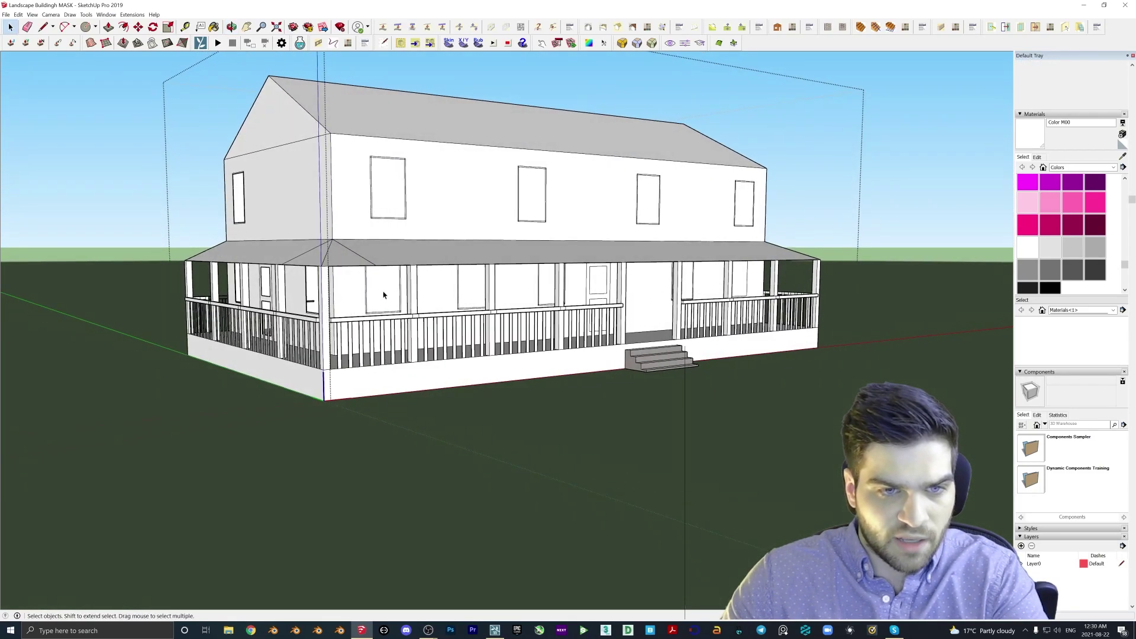
middle_click_drag(479, 282, 294, 283)
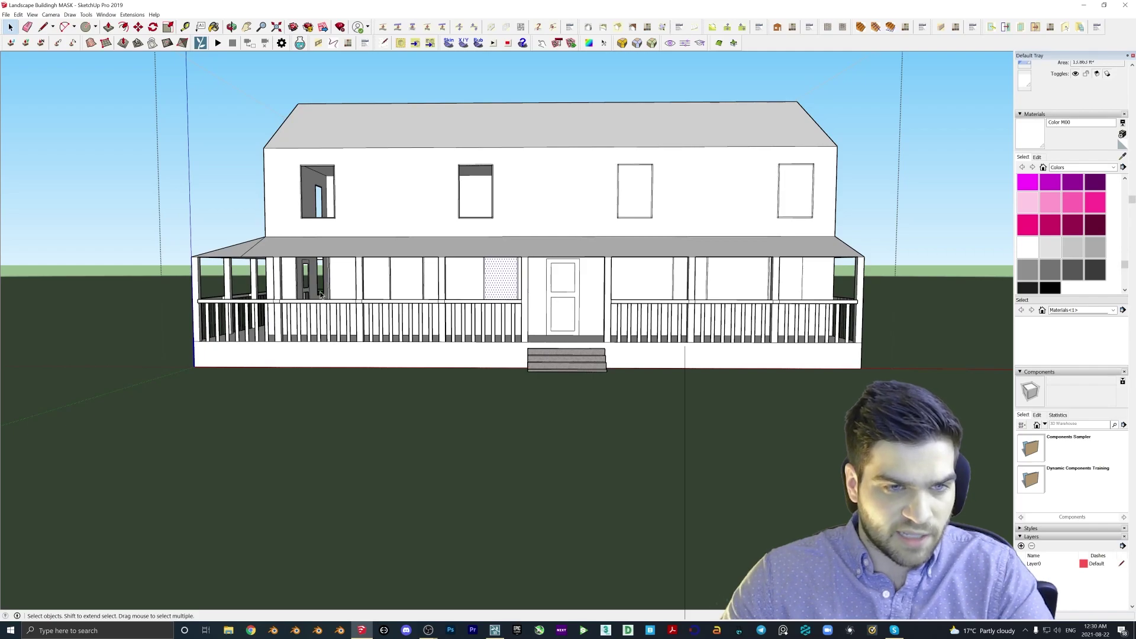
middle_click_drag(562, 263, 546, 281)
middle_click_drag(436, 261, 513, 210)
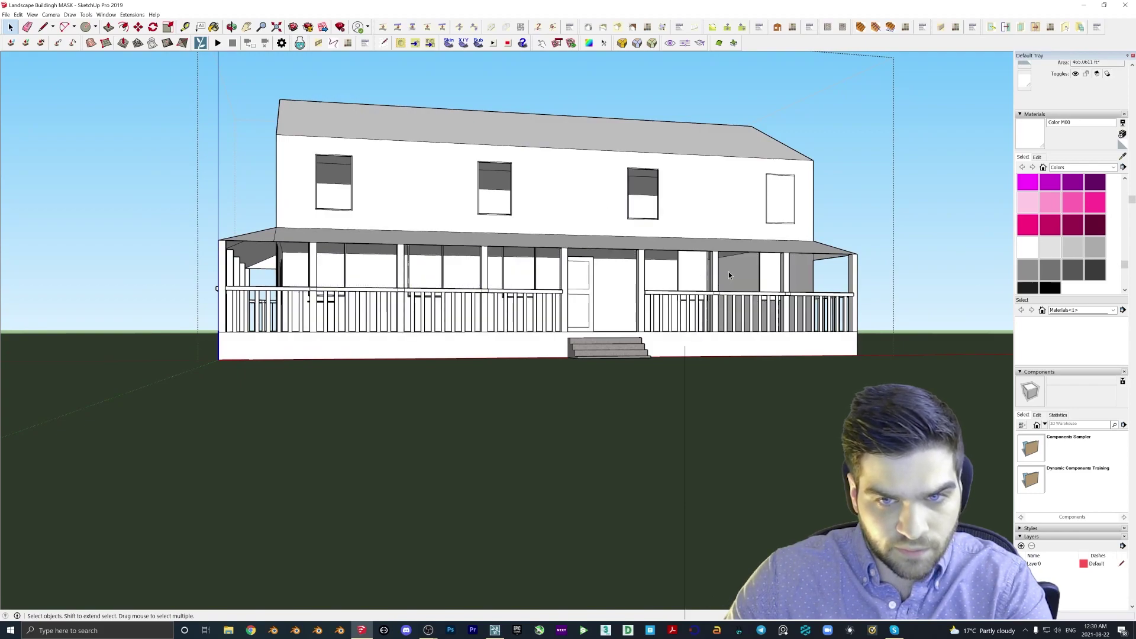
middle_click_drag(692, 269, 667, 291)
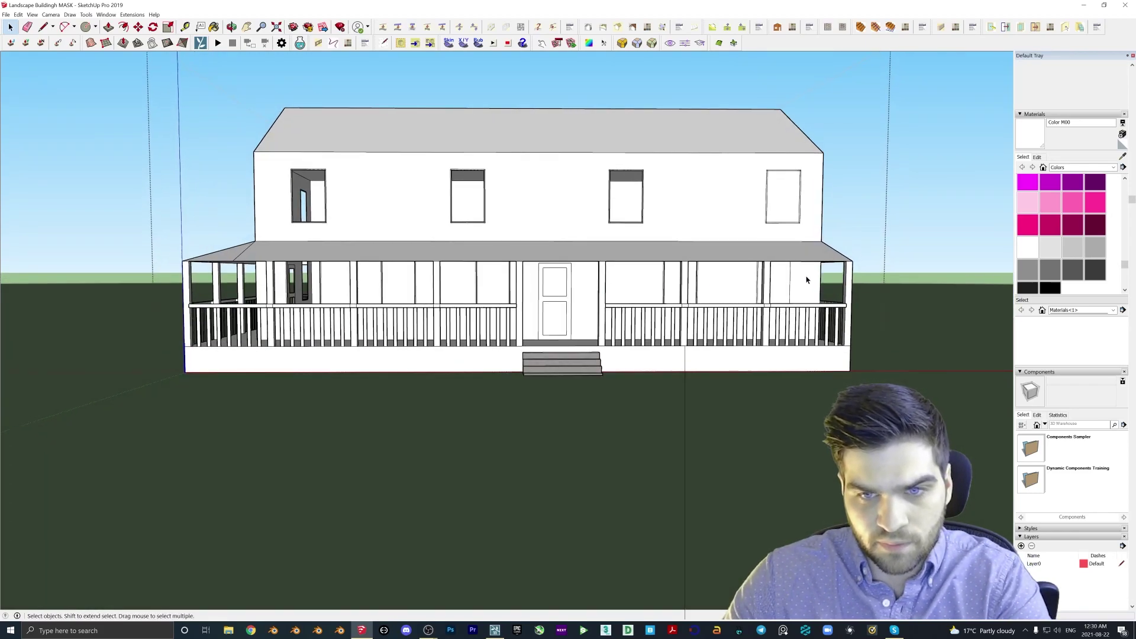
middle_click_drag(793, 206, 729, 322)
Paint the front entrance steps with the white Color M00
scroll(729, 323, "down", 5)
middle_click_drag(812, 342, 540, 254)
scroll(499, 274, "up", 3)
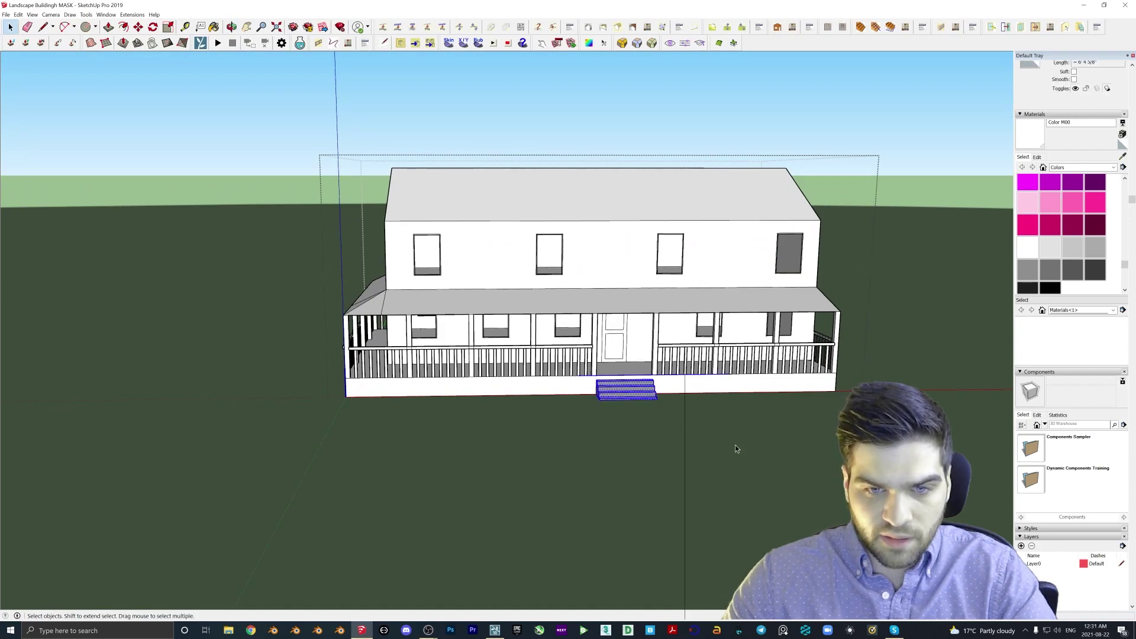
left_click(1026, 248)
scroll(636, 343, "up", 4)
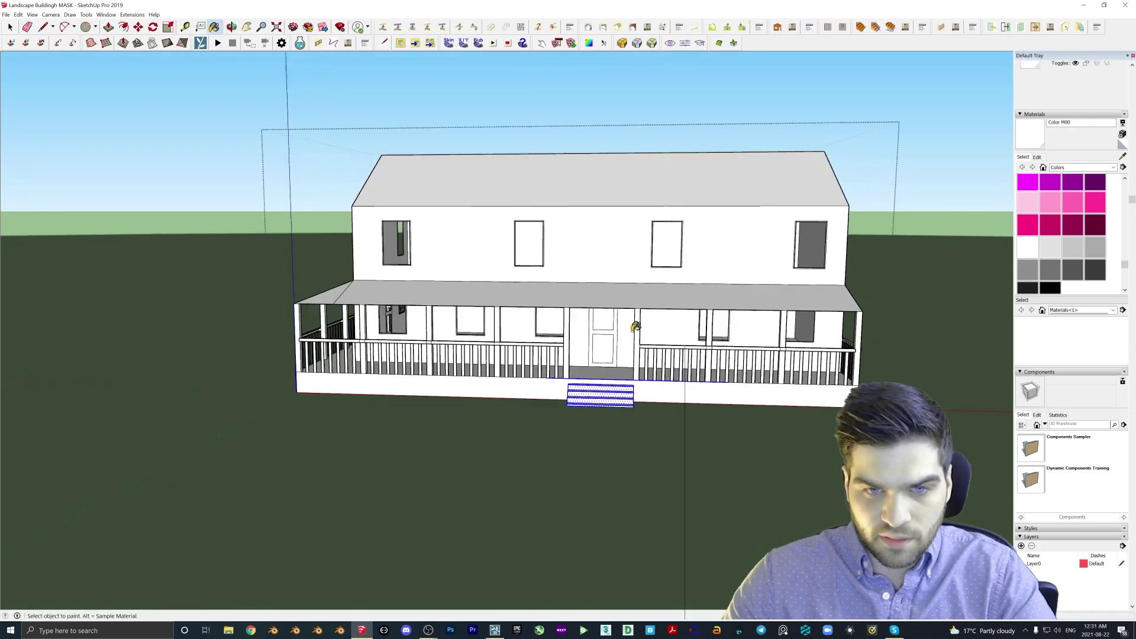
left_click(555, 304)
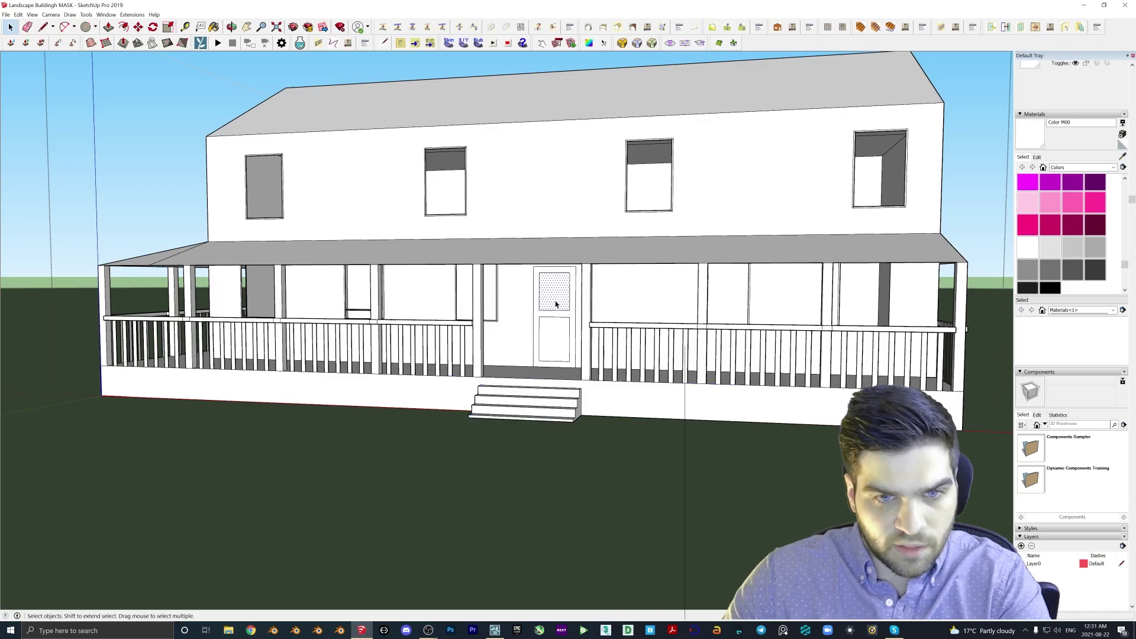
Save the white house mask model under the name Landscape Buildingh MASK
middle_click_drag(646, 338, 414, 308)
left_click(6, 14)
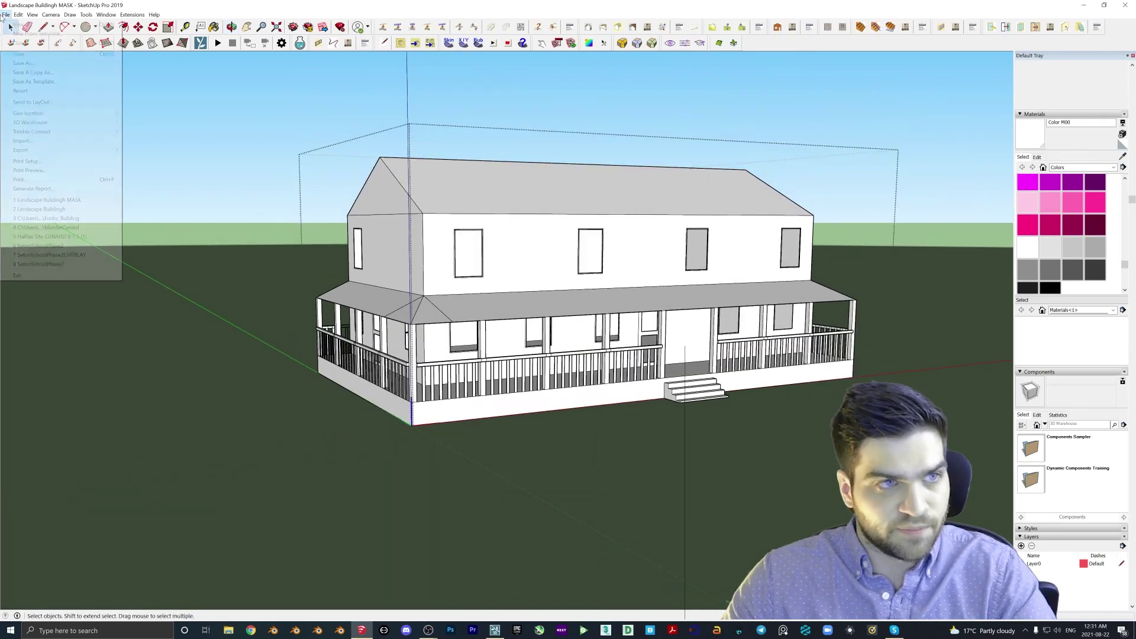
left_click(33, 72)
key("Return")
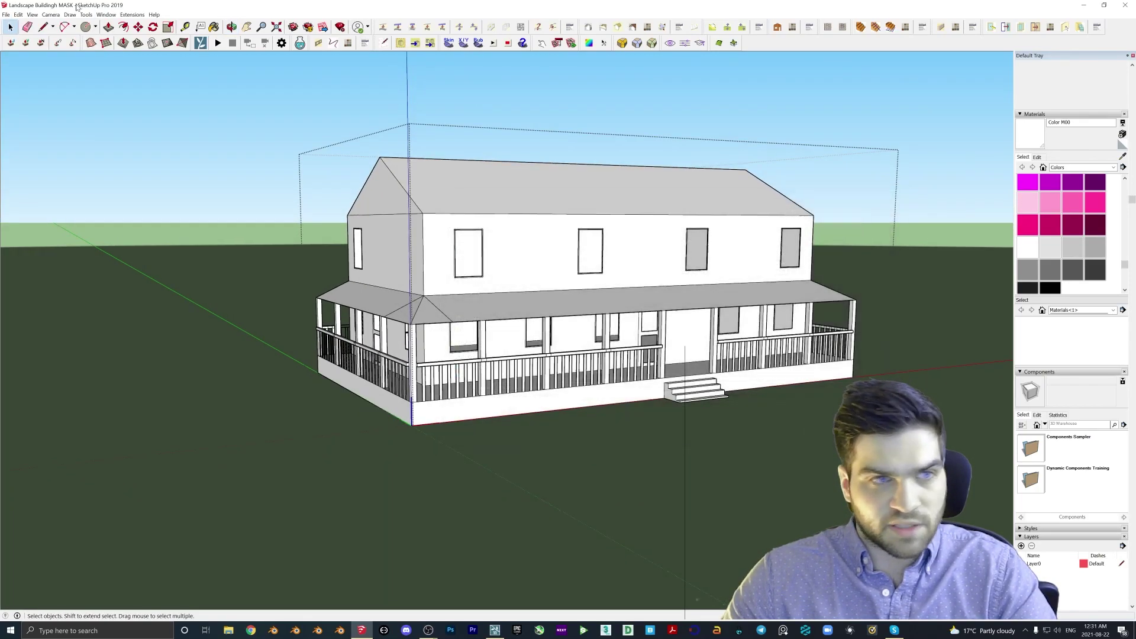
left_click(6, 14)
left_click(24, 62)
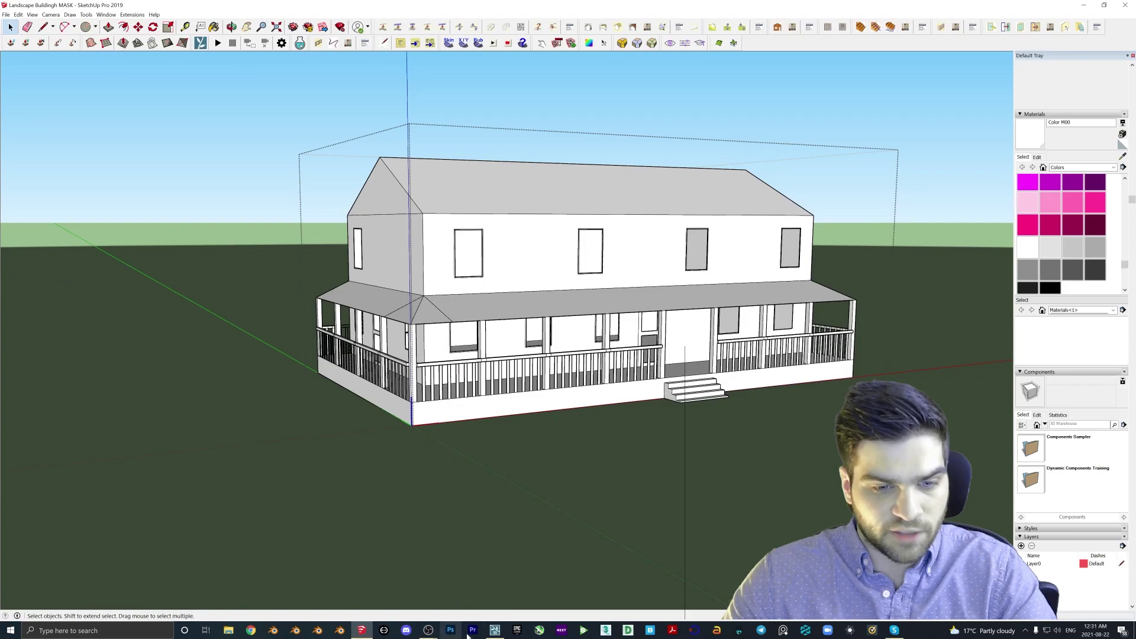
Switch to Lumion and import Landscape Buildingh MASK as a variation of the placed house, without edges or lines
left_click(495, 630)
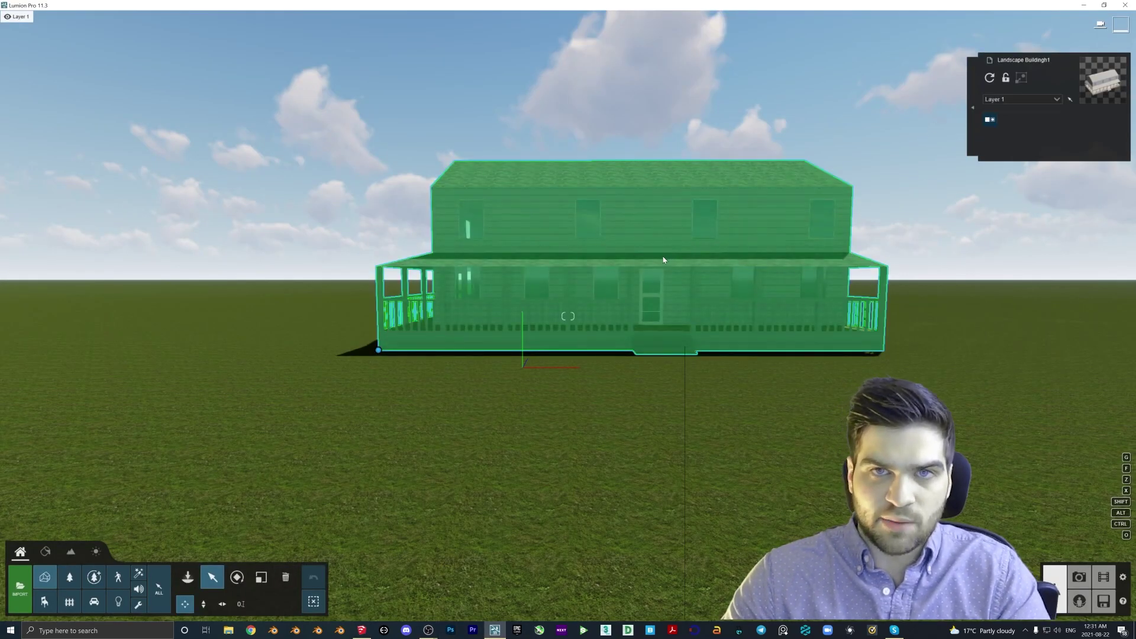
left_click(990, 121)
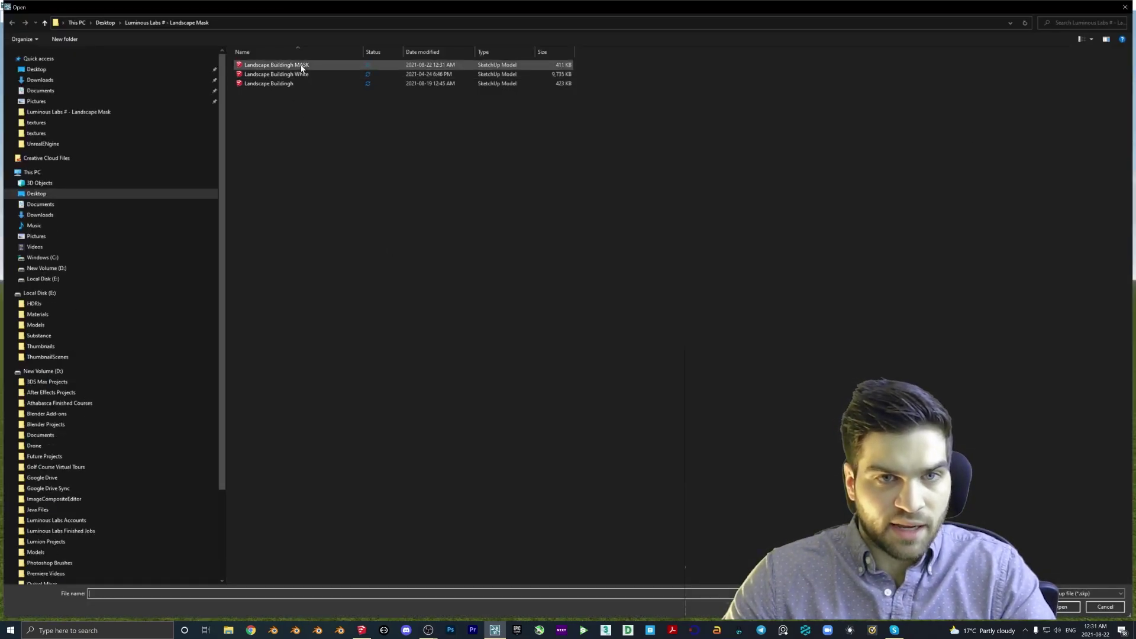
double_click(302, 66)
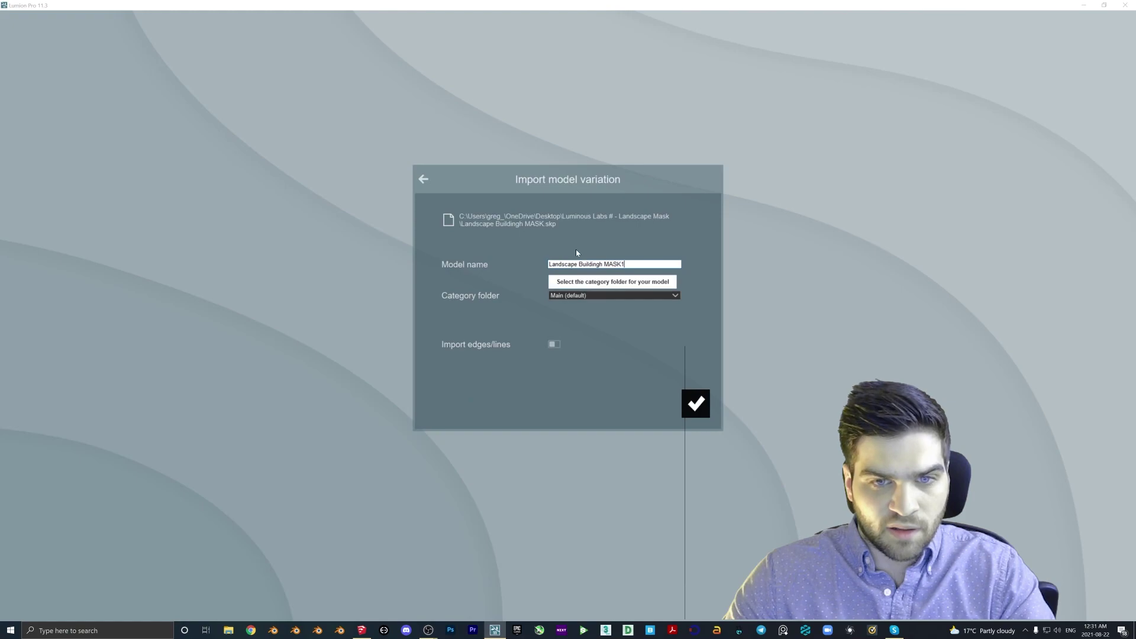
left_click(695, 400)
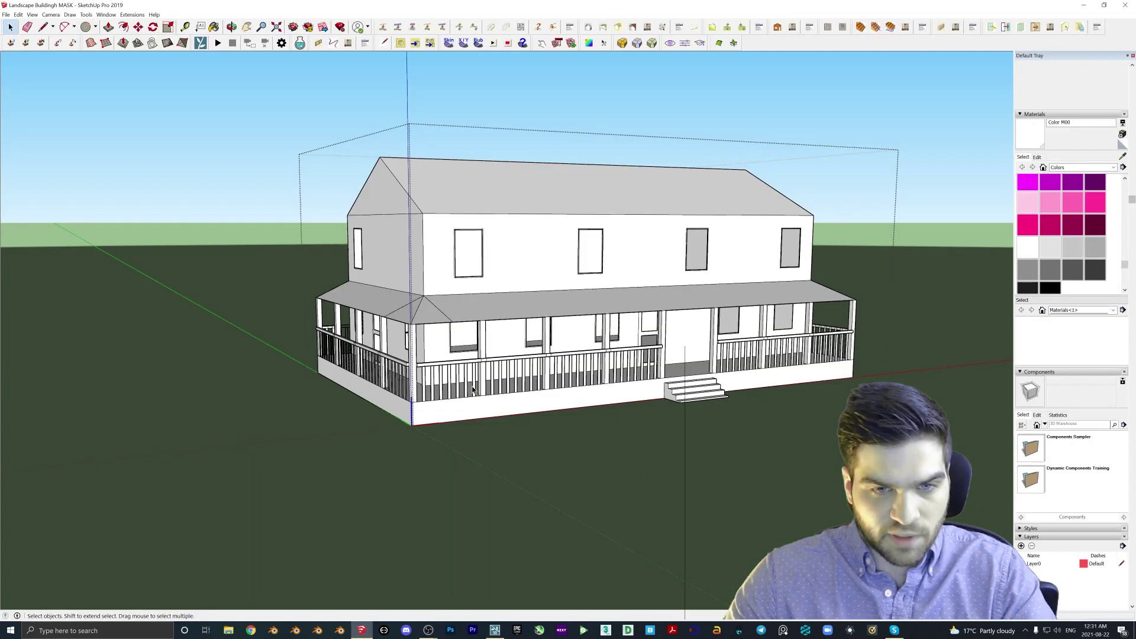
Switch to SketchUp, unhide all hidden geometry to restore the full black sphere around the house, and save the model
middle_click_drag(474, 389, 206, 186)
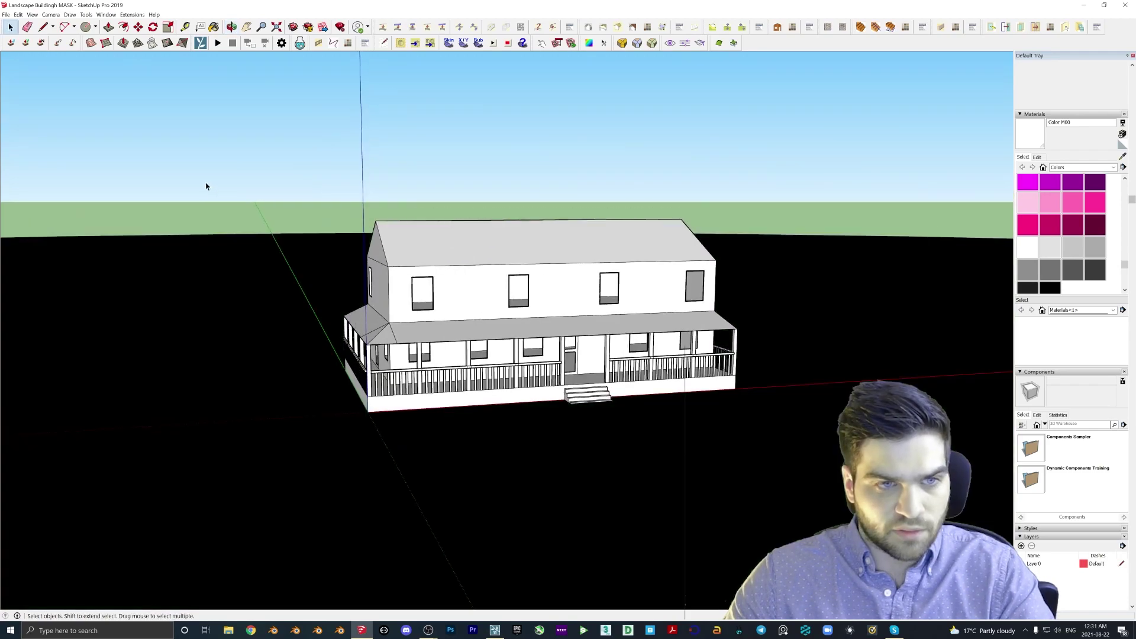
left_click(18, 15)
mouse_move(5, 15)
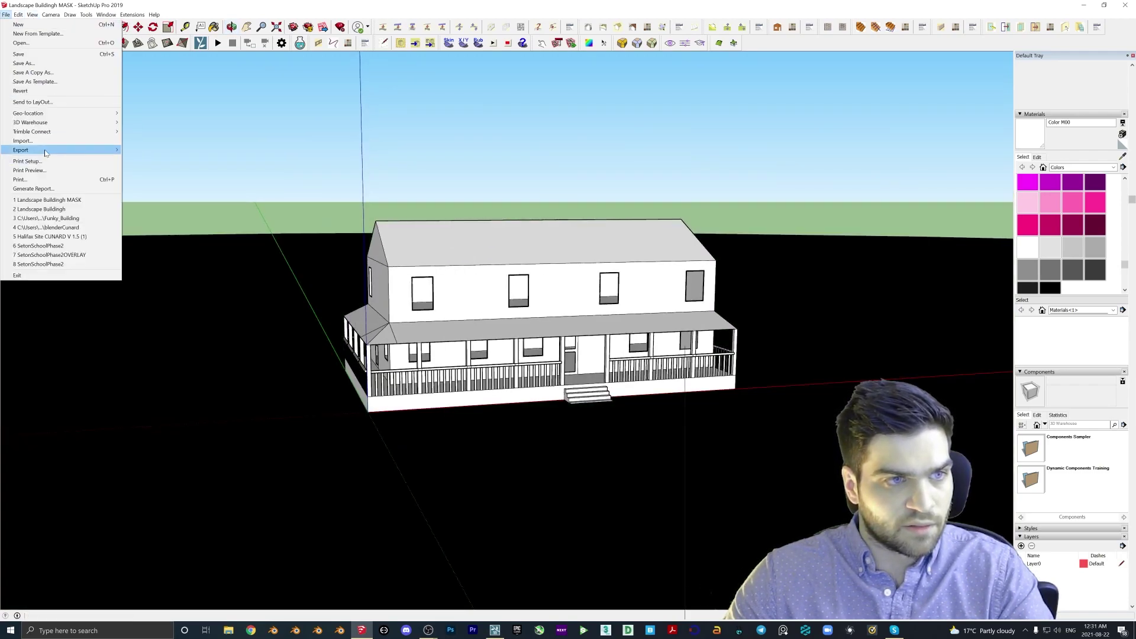
left_click(32, 14)
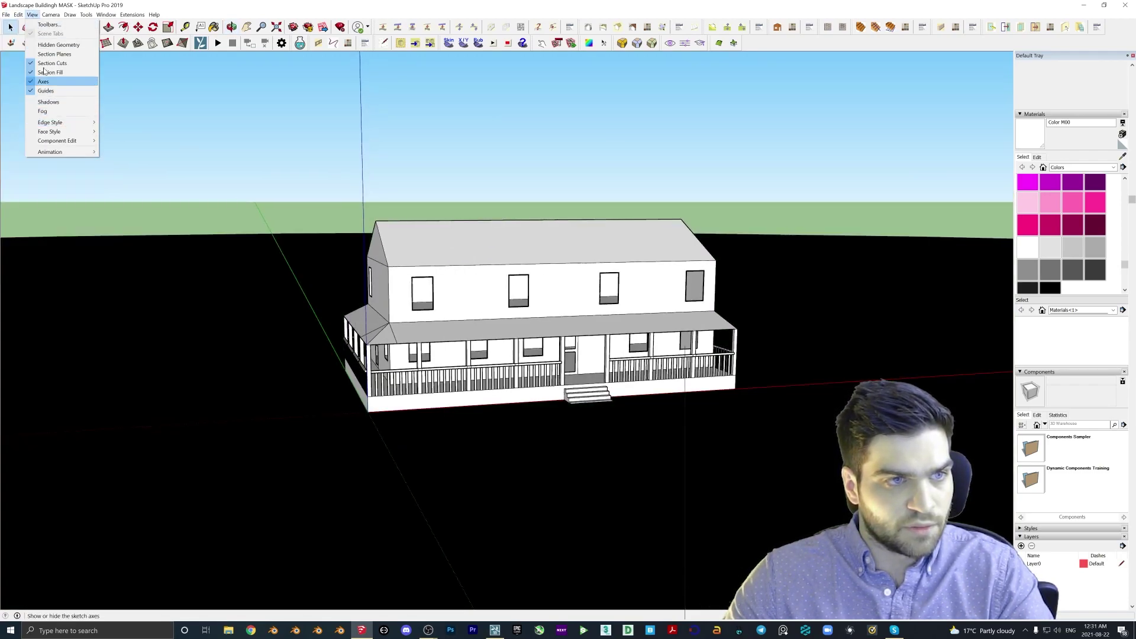
mouse_move(20, 17)
mouse_move(75, 147)
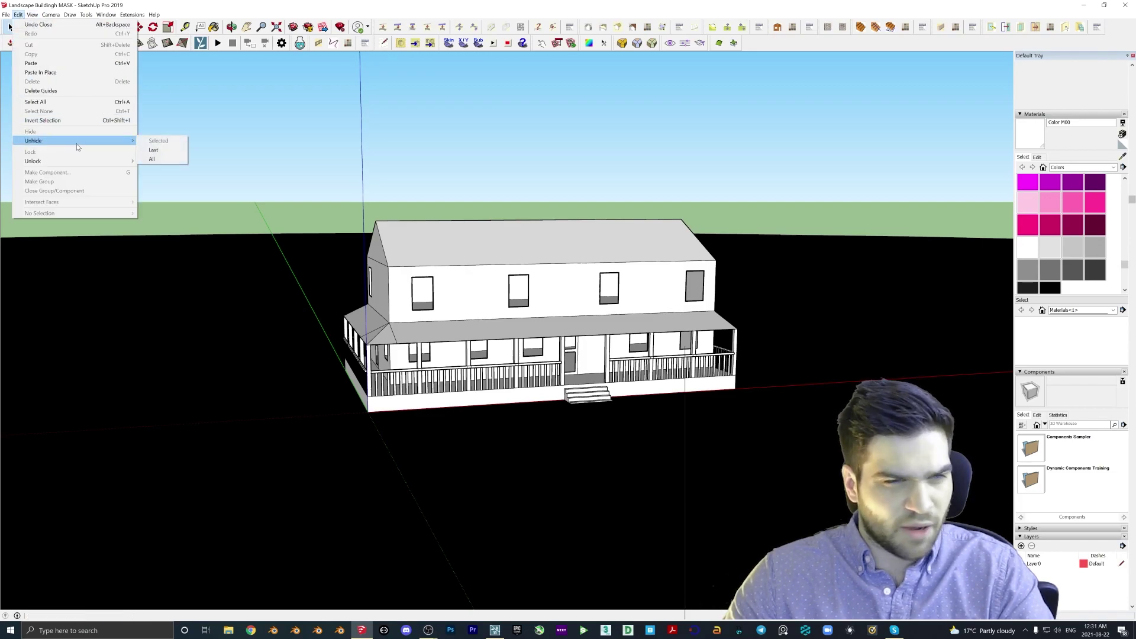
left_click(152, 159)
middle_click_drag(241, 177, 423, 239)
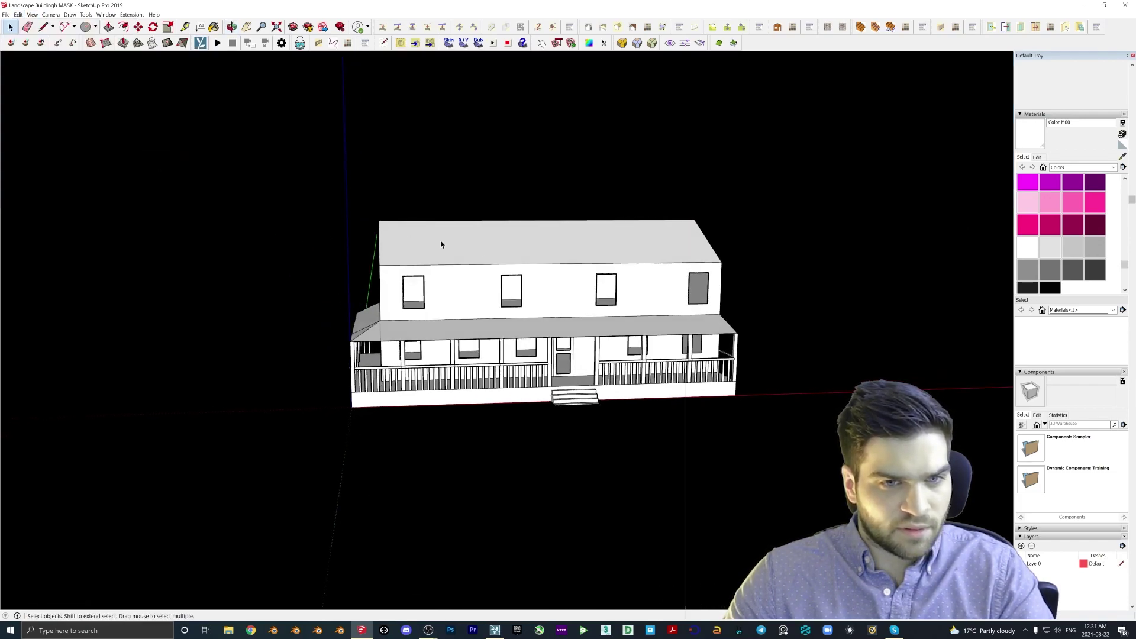
left_click(6, 14)
left_click(24, 54)
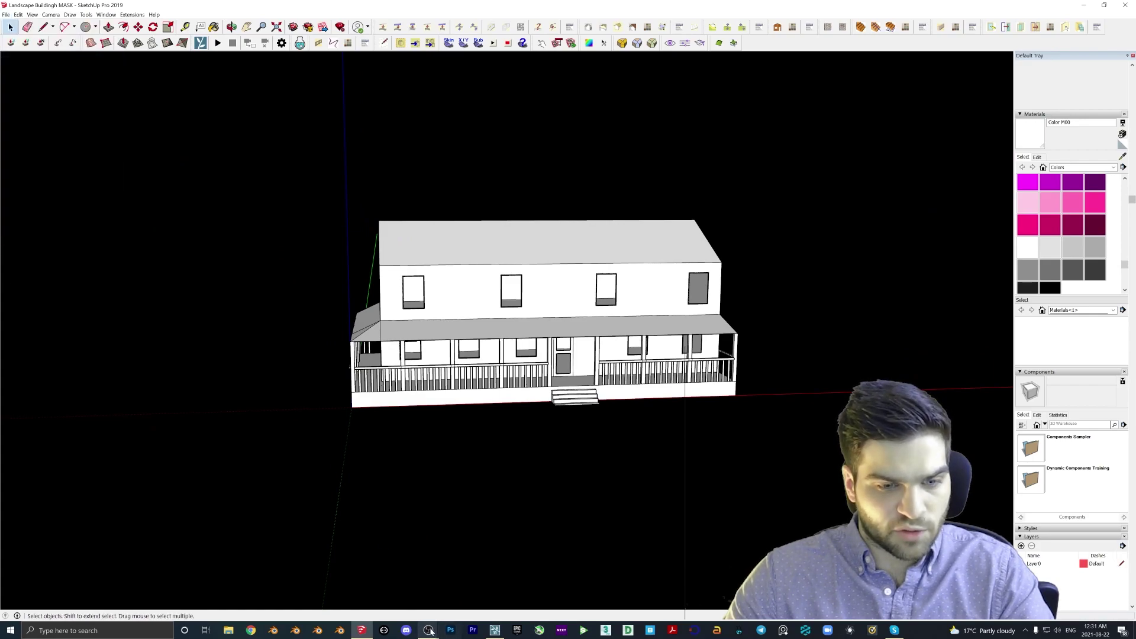
Switch to Lumion and make the sphere's material Standard with full black colorization, zero gloss and no reflectivity
left_click(492, 632)
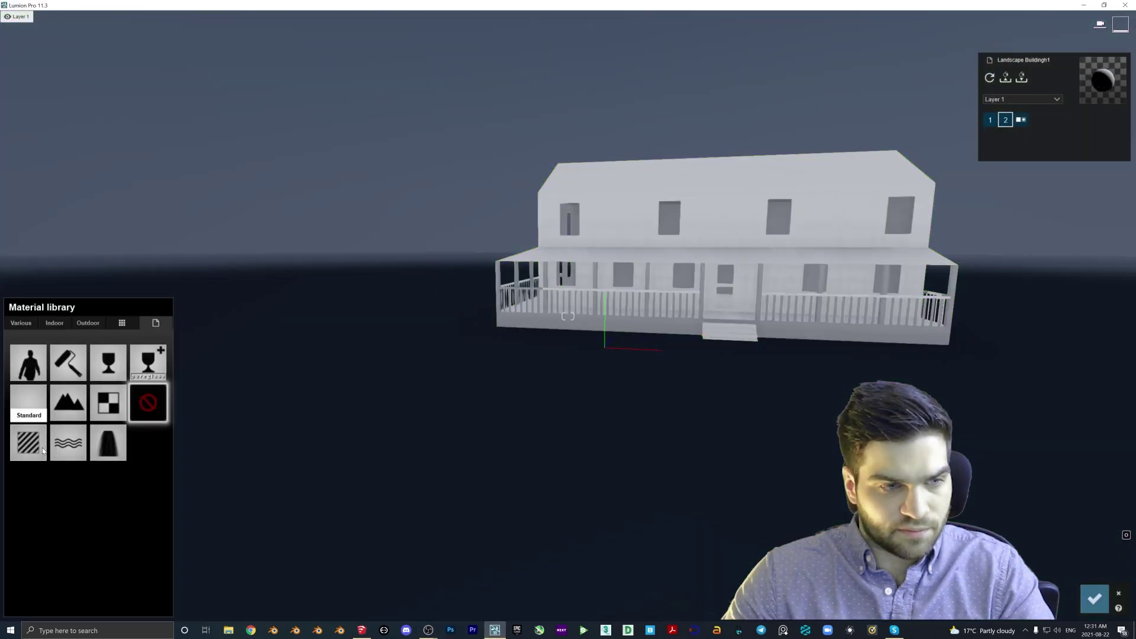
left_click(71, 376)
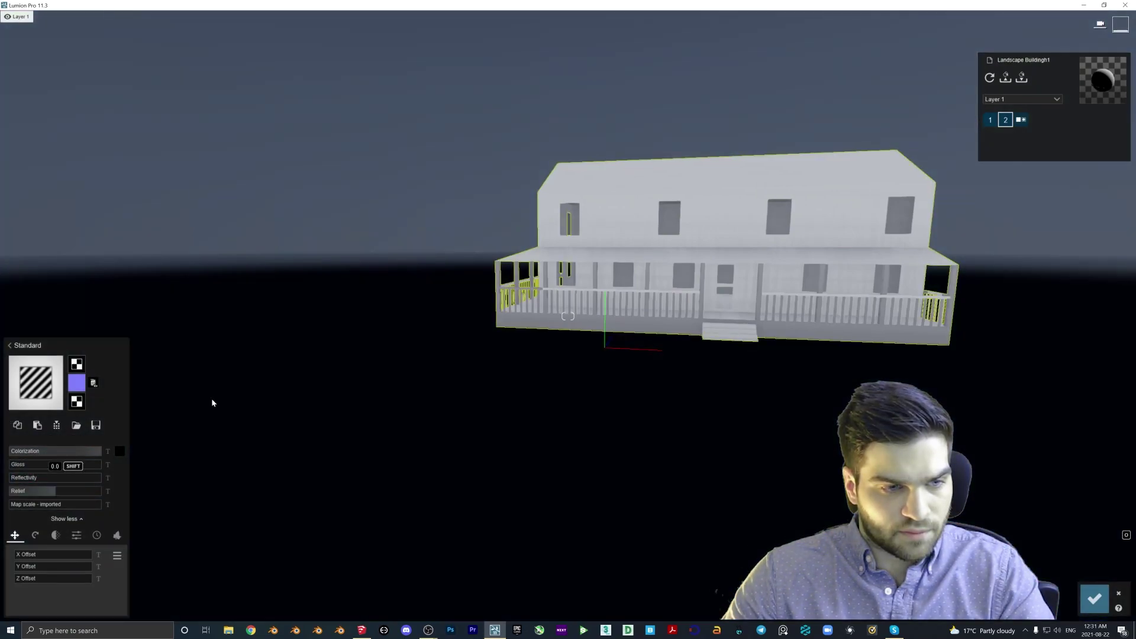
Make the house's default and Color M00 materials Standard with white colorization, giving the default one full colorization without gloss or reflectivity
right_click_drag(213, 401, 510, 278)
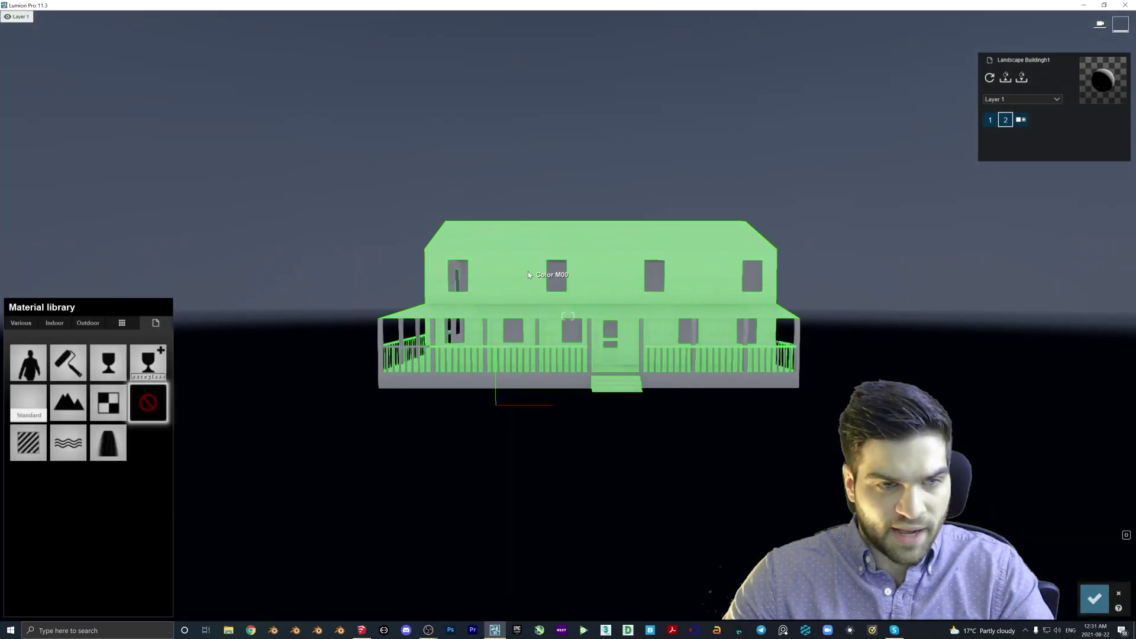
scroll(566, 364, "up", 3)
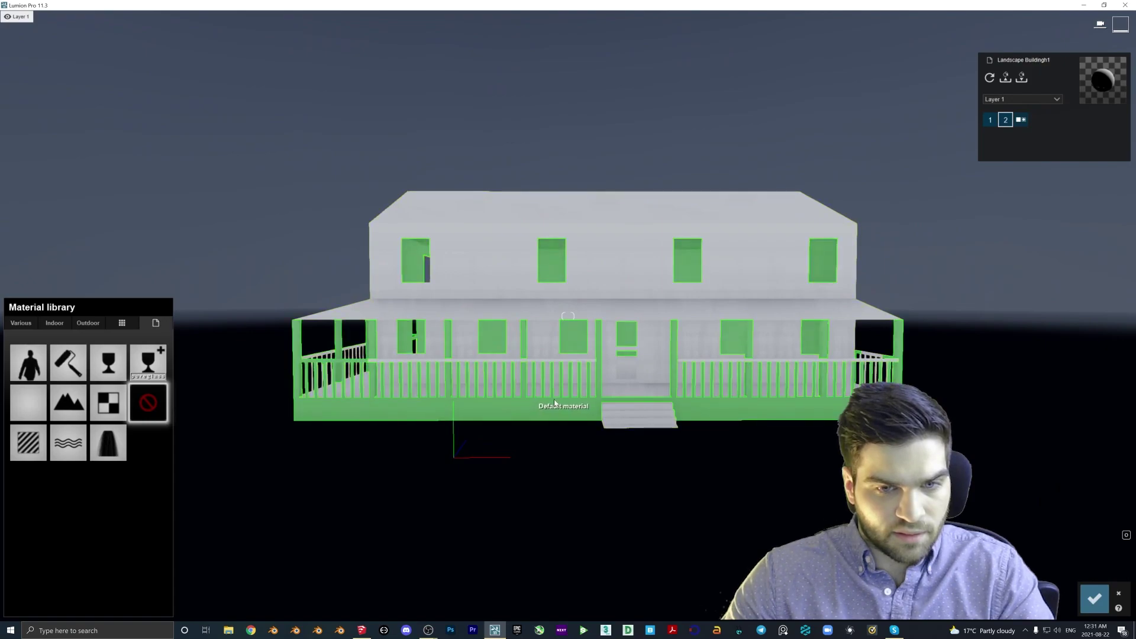
left_click(28, 442)
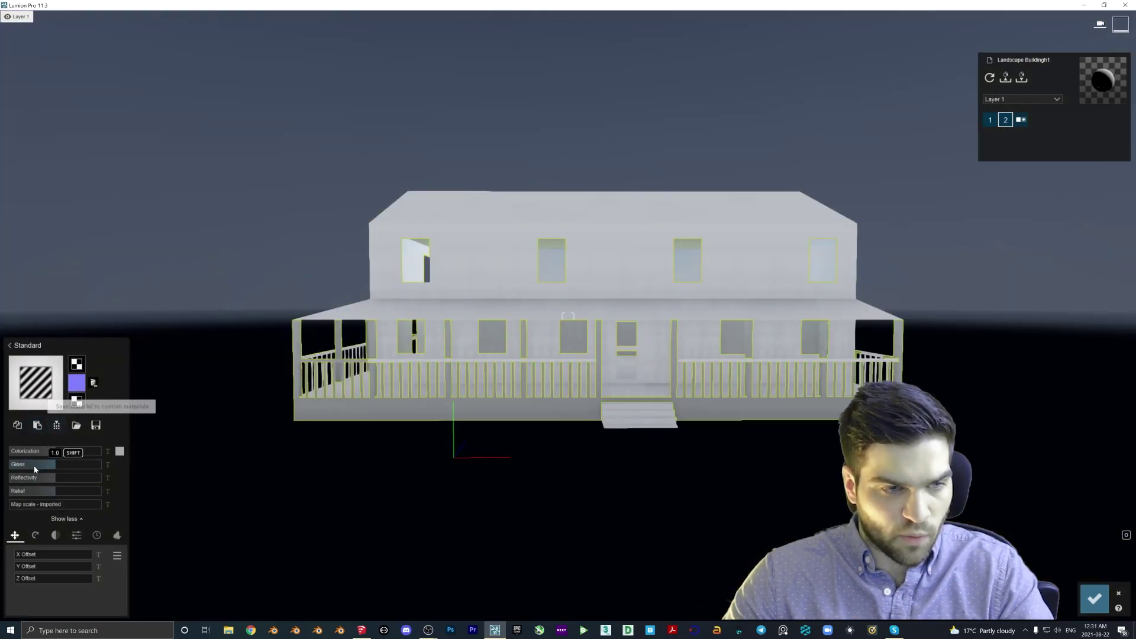
left_click(120, 451)
left_click(137, 442)
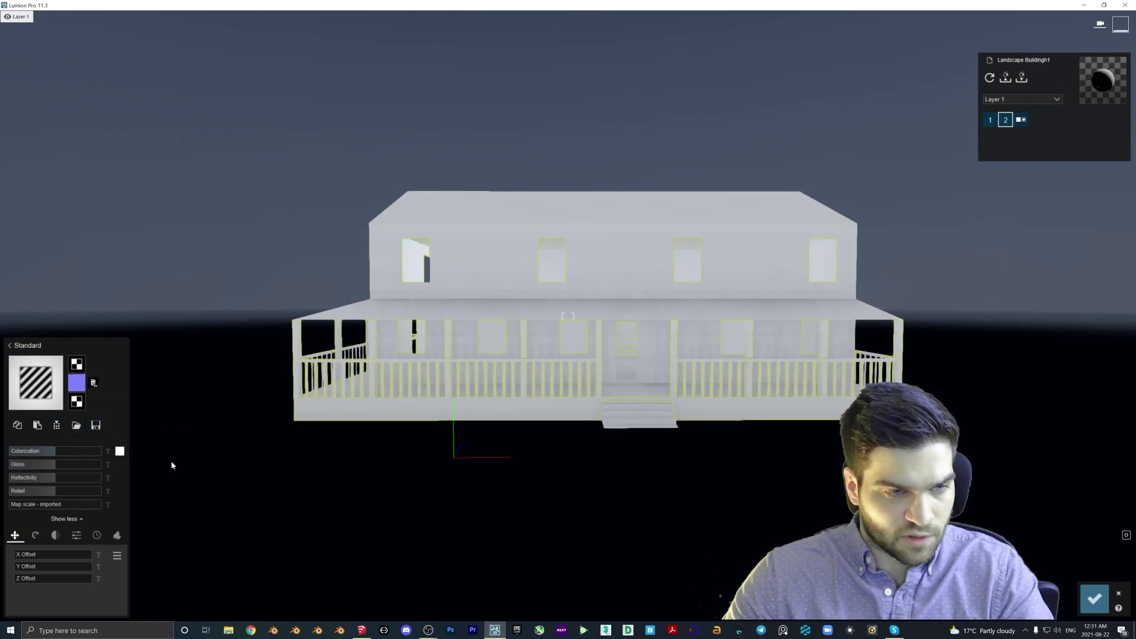
left_click(9, 468)
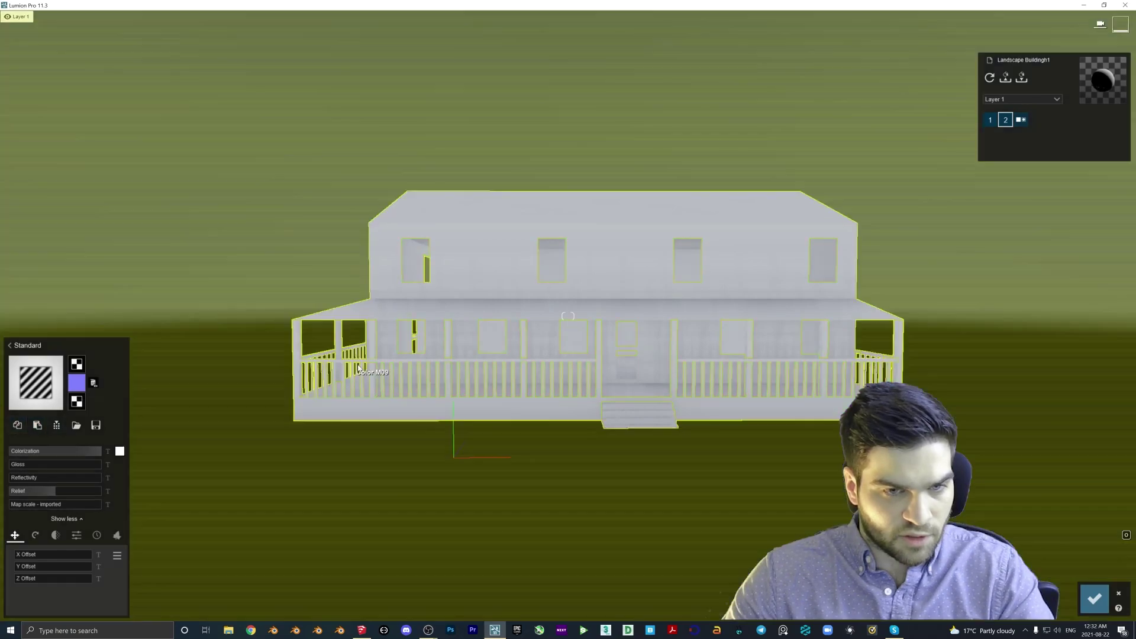
left_click(375, 348)
left_click(120, 441)
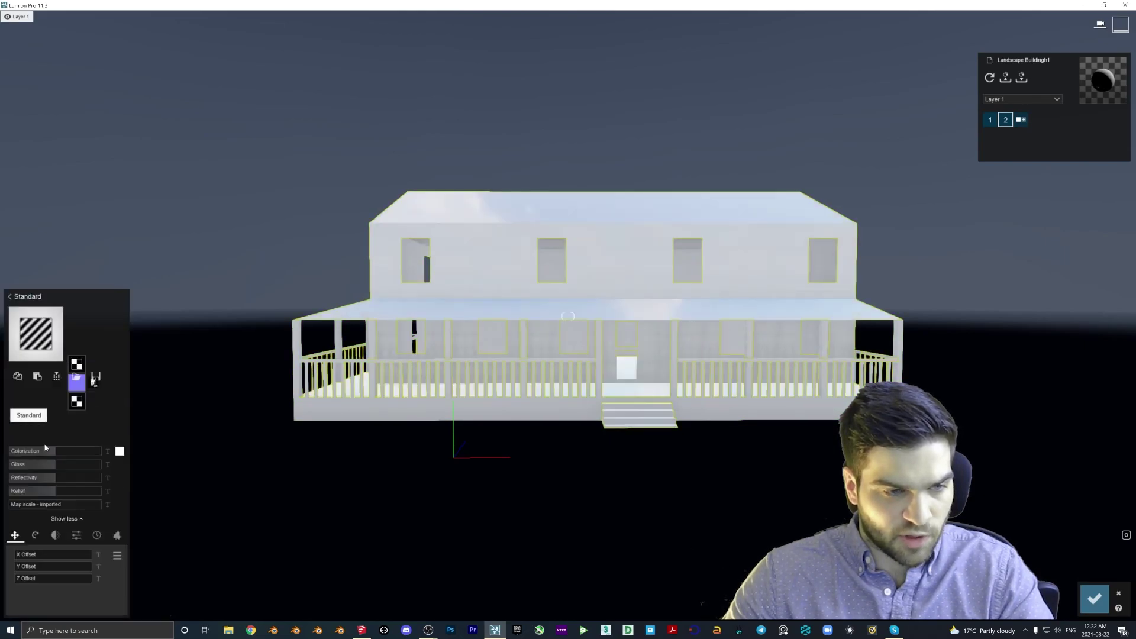
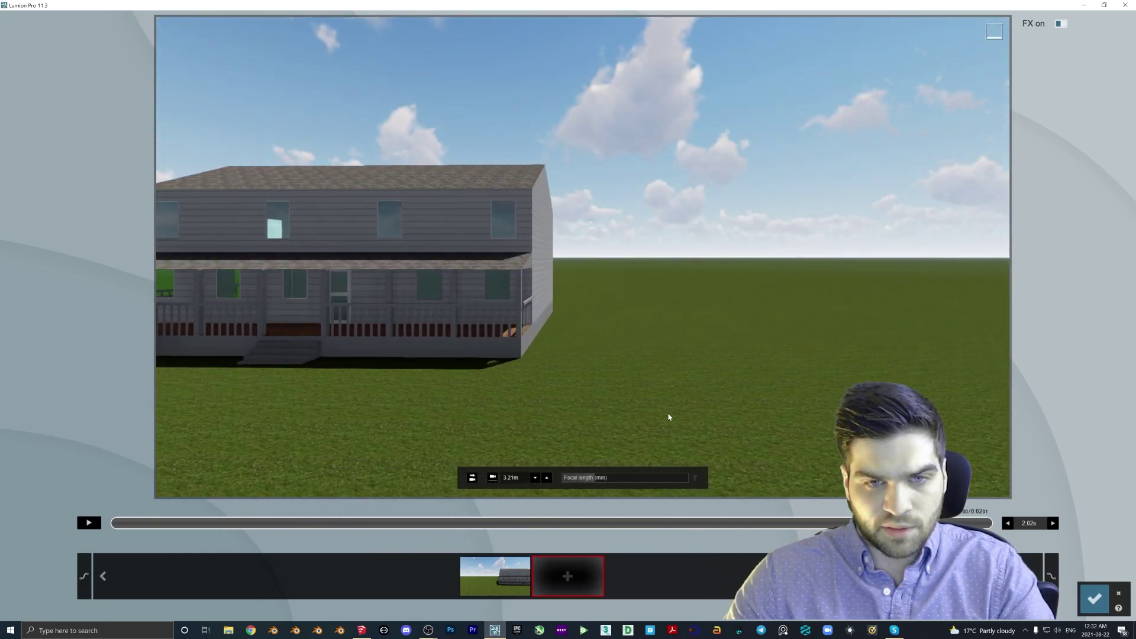
Add a second camera keyframe with the house at the left of the shot and set the movie clip's duration to 10 seconds
left_click(567, 575)
left_click(1052, 524)
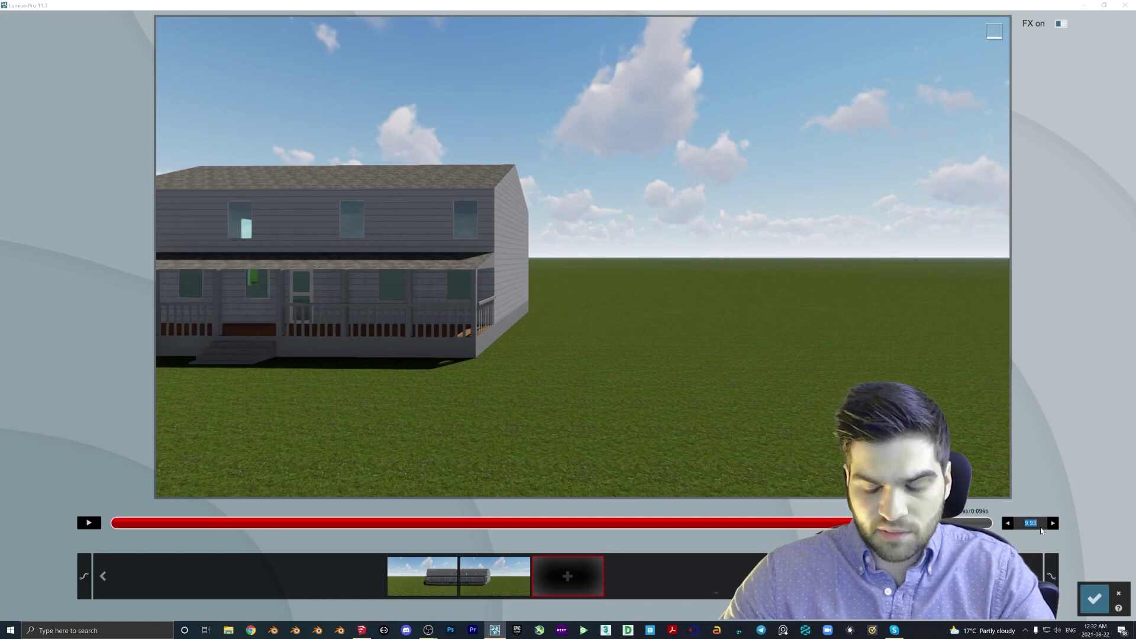
left_click(1094, 598)
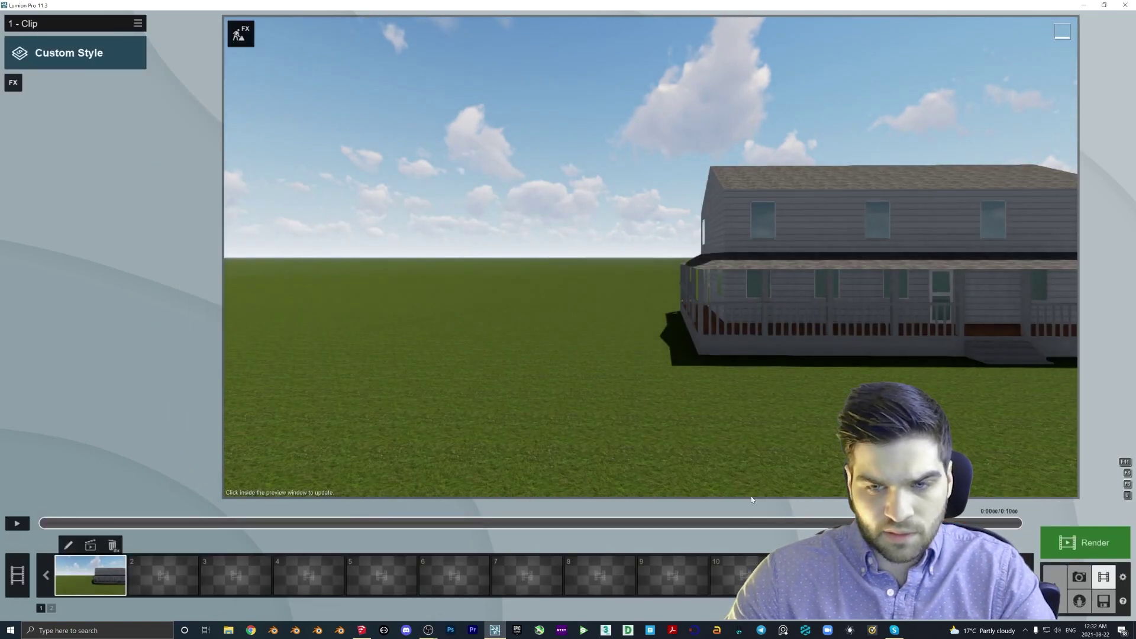
Shorten the movie clip's duration to under 10 seconds and play back its preview
left_click(69, 545)
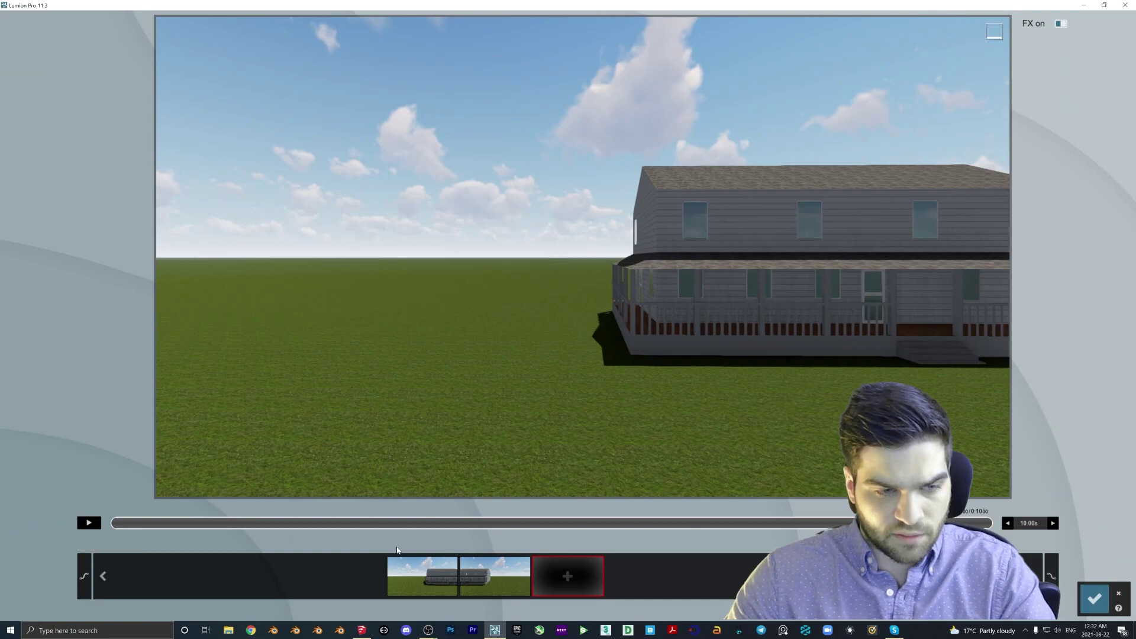
left_click(1094, 598)
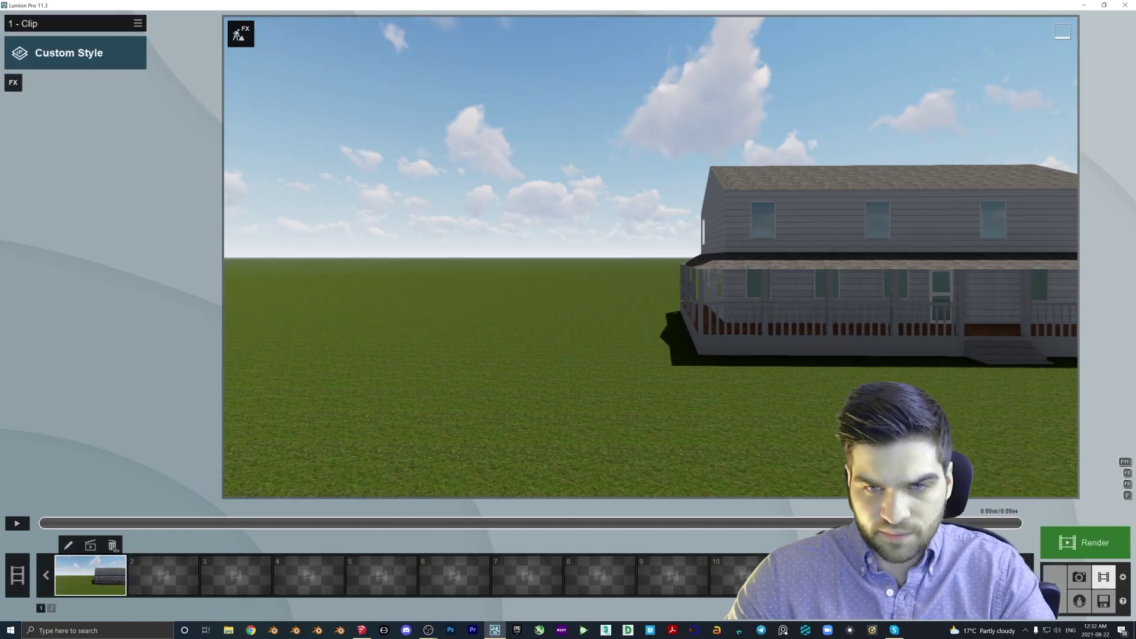
left_click(17, 524)
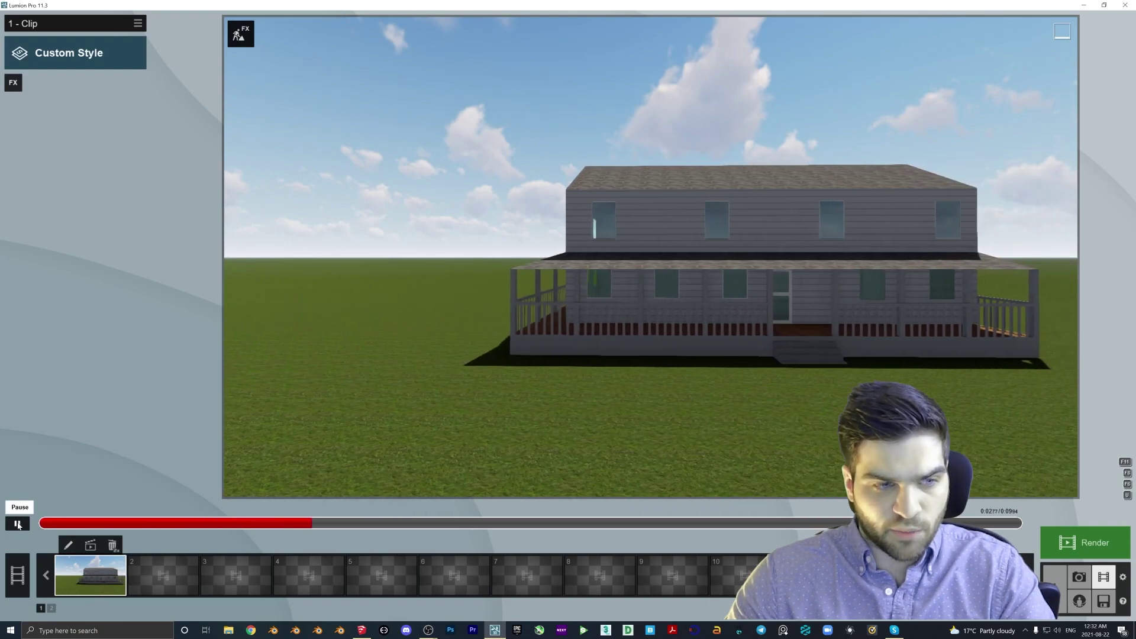
left_click(17, 524)
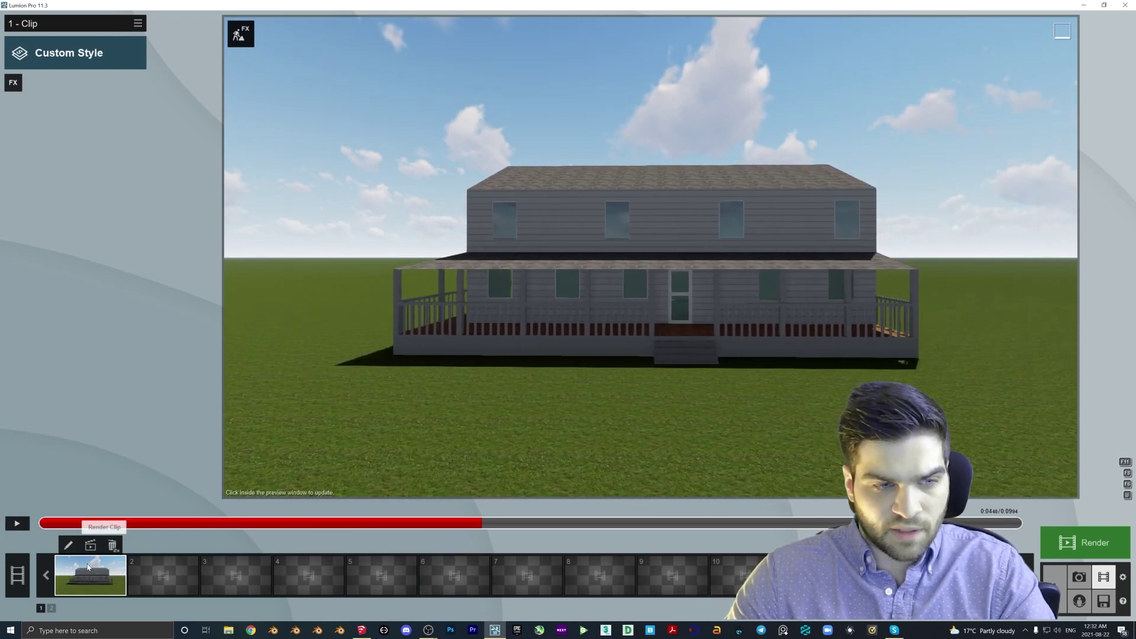
Copy the first clip and record a second clip with two placeholder camera keyframes
left_click(138, 23)
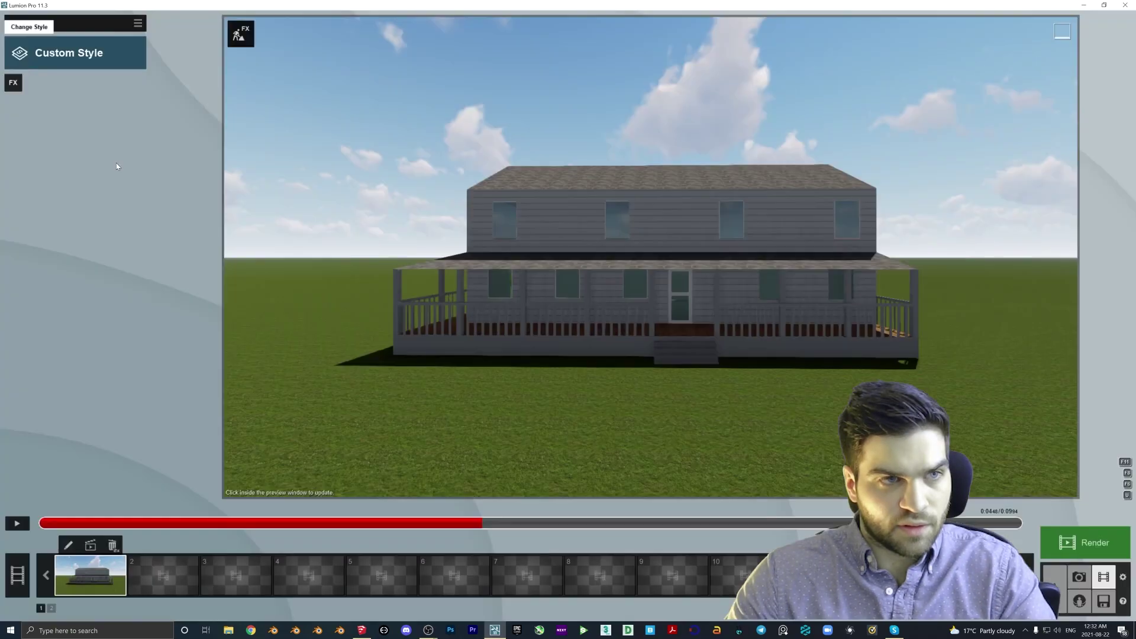
left_click(160, 582)
left_click(164, 464)
left_click(424, 573)
left_click(495, 572)
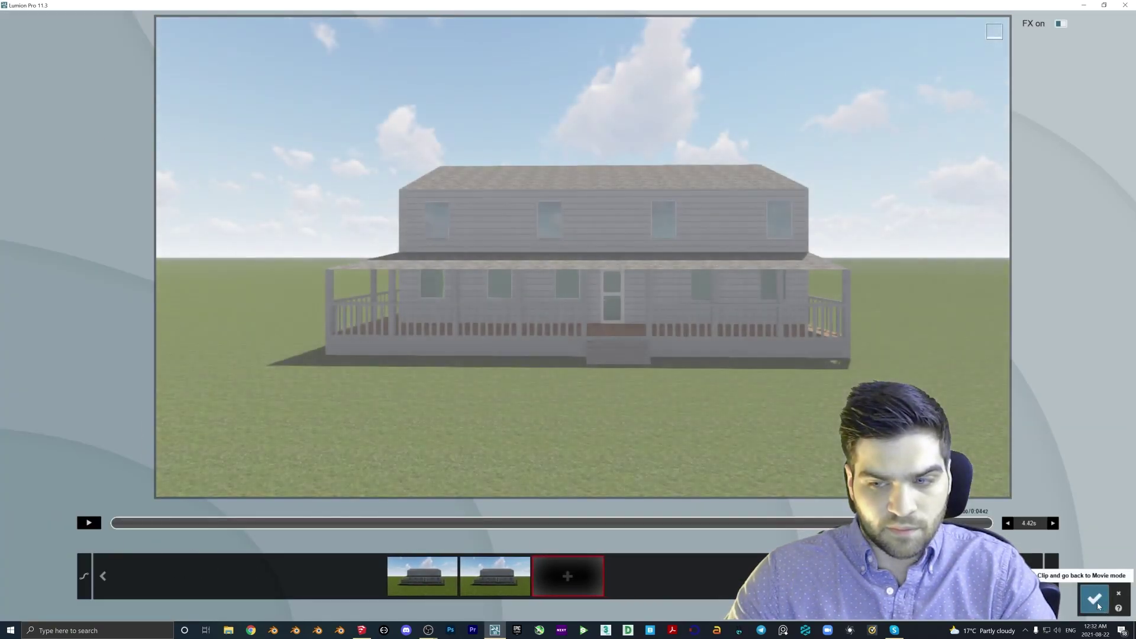
left_click(1095, 601)
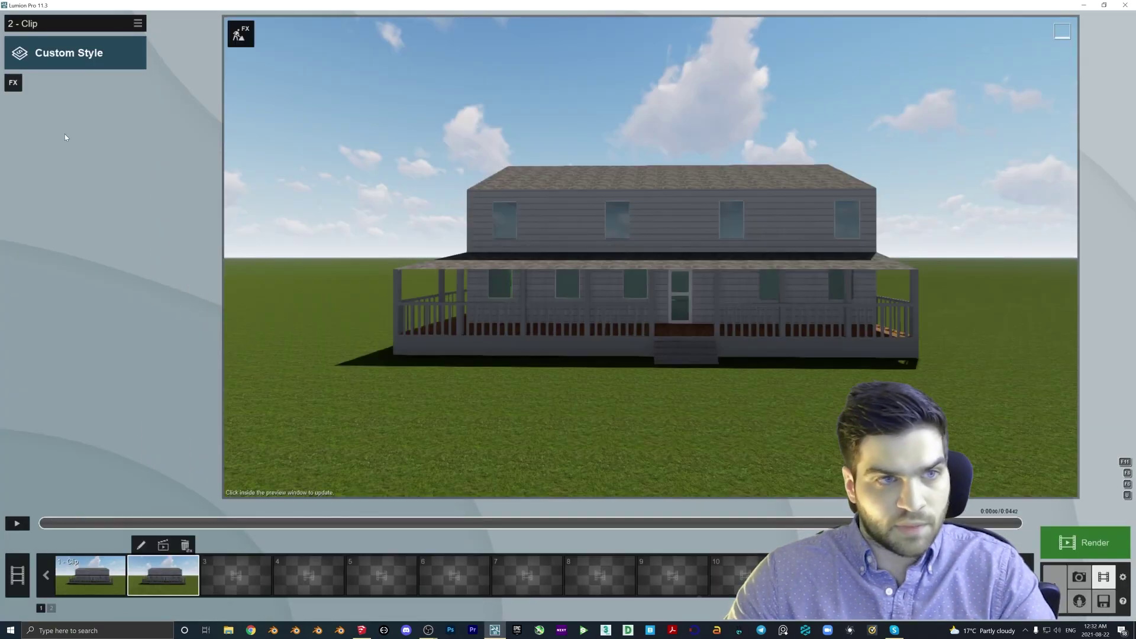
Paste the copied clip over the second clip and play back its preview
left_click(138, 24)
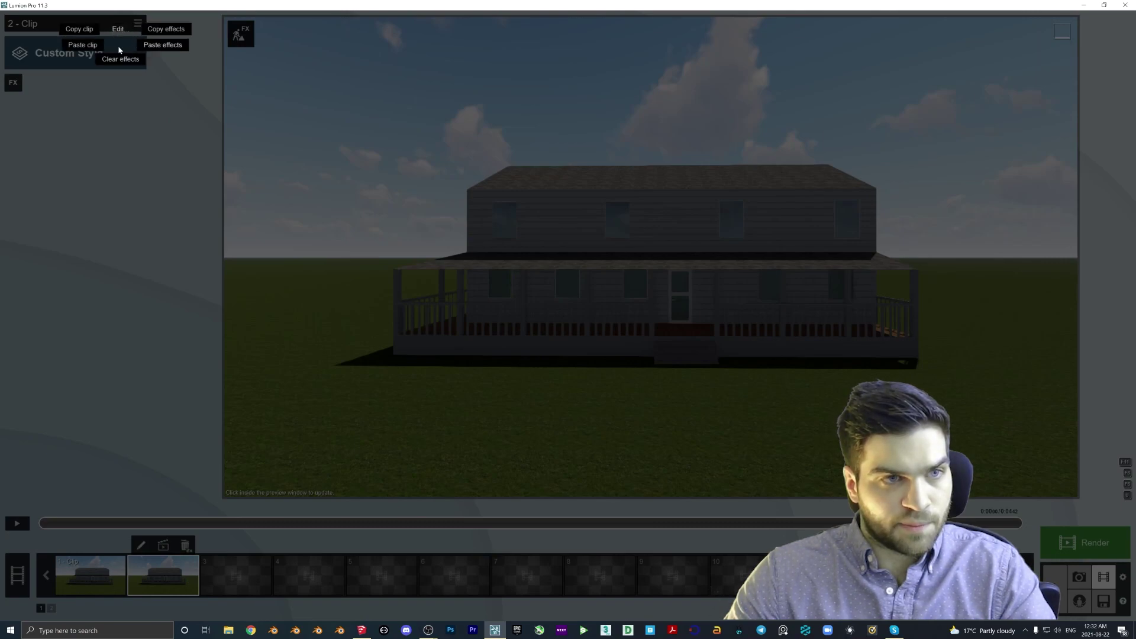
left_click(82, 45)
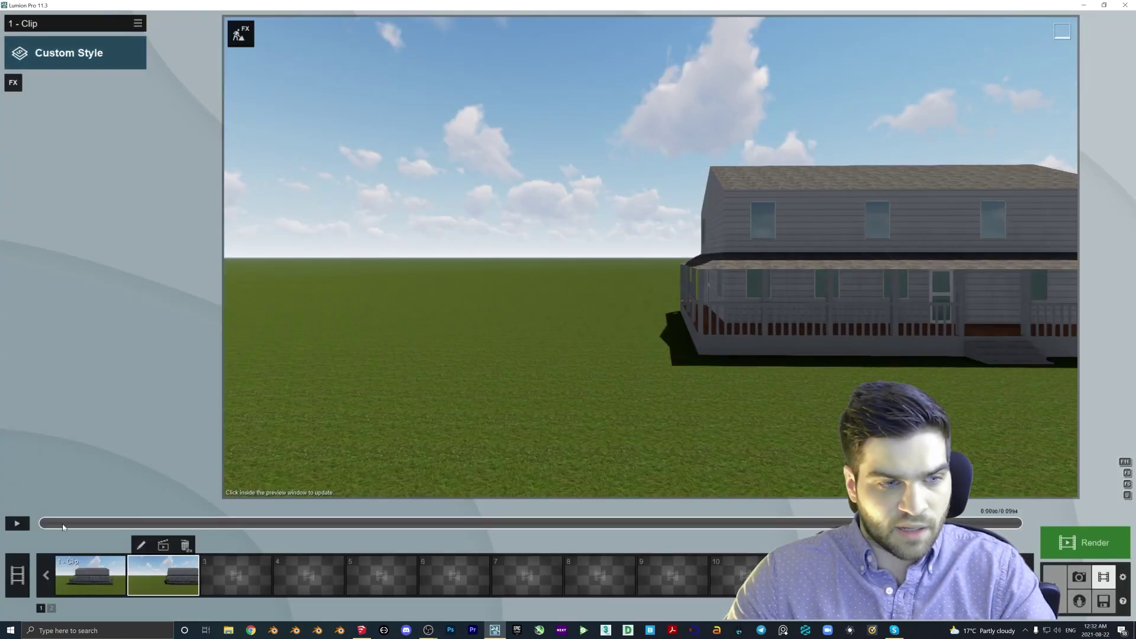
left_click(18, 524)
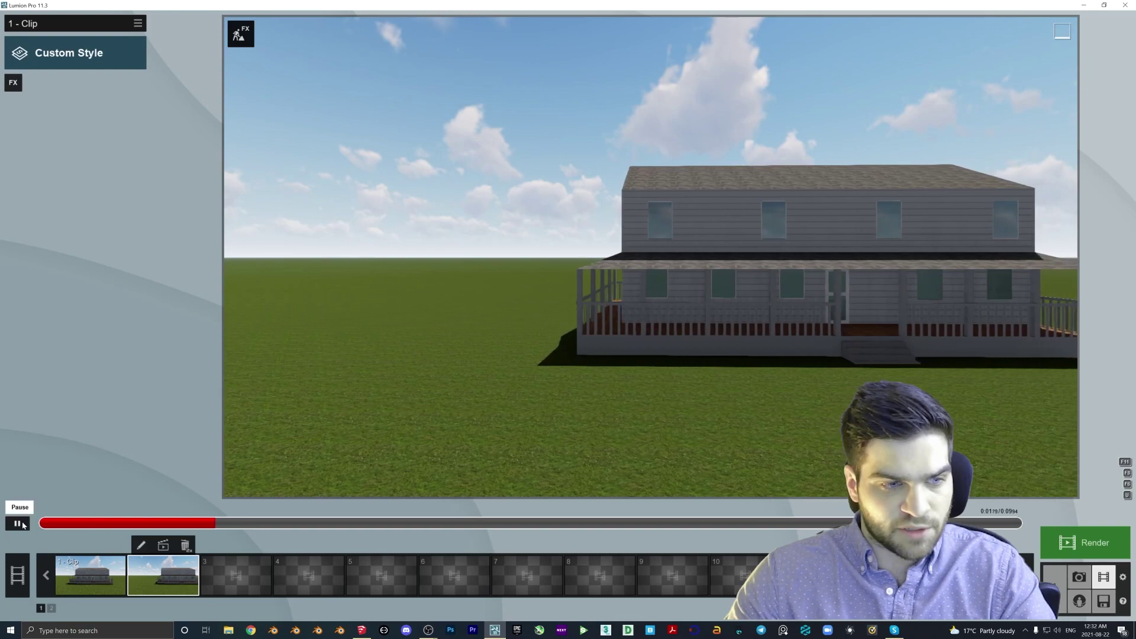
Apply the Overcast style to the first clip
left_click_drag(164, 575, 90, 575)
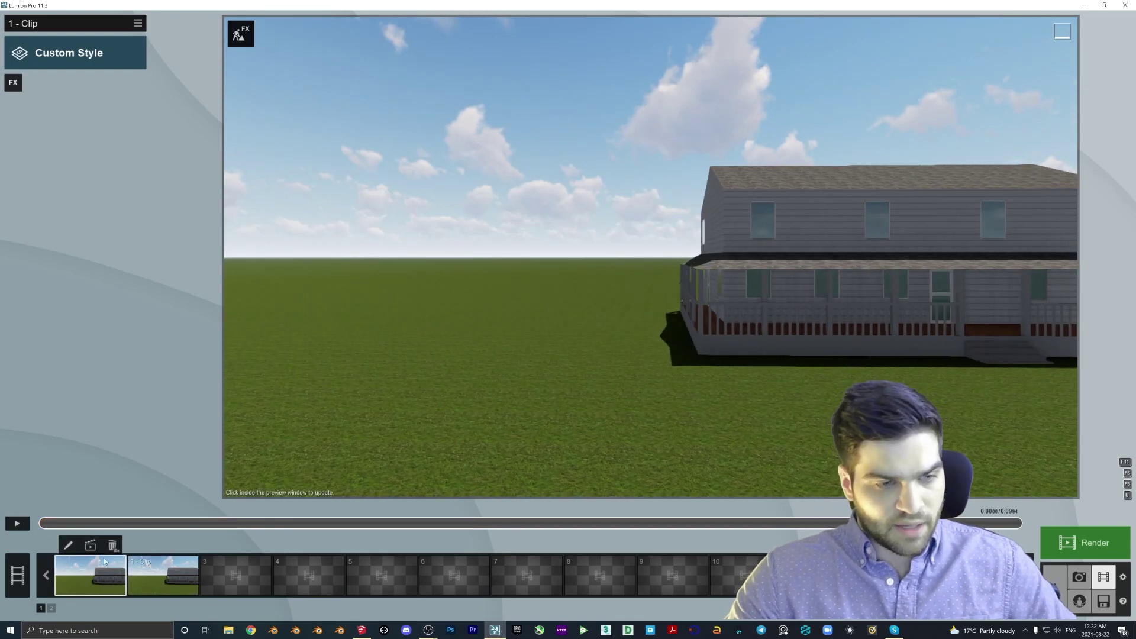
left_click(97, 66)
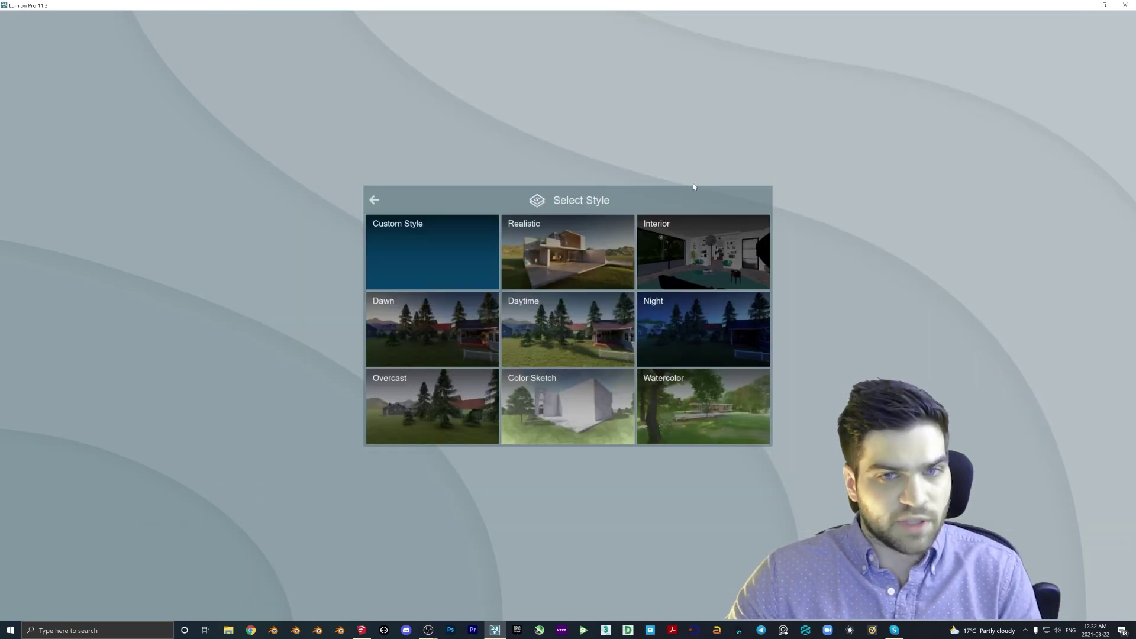
left_click(430, 395)
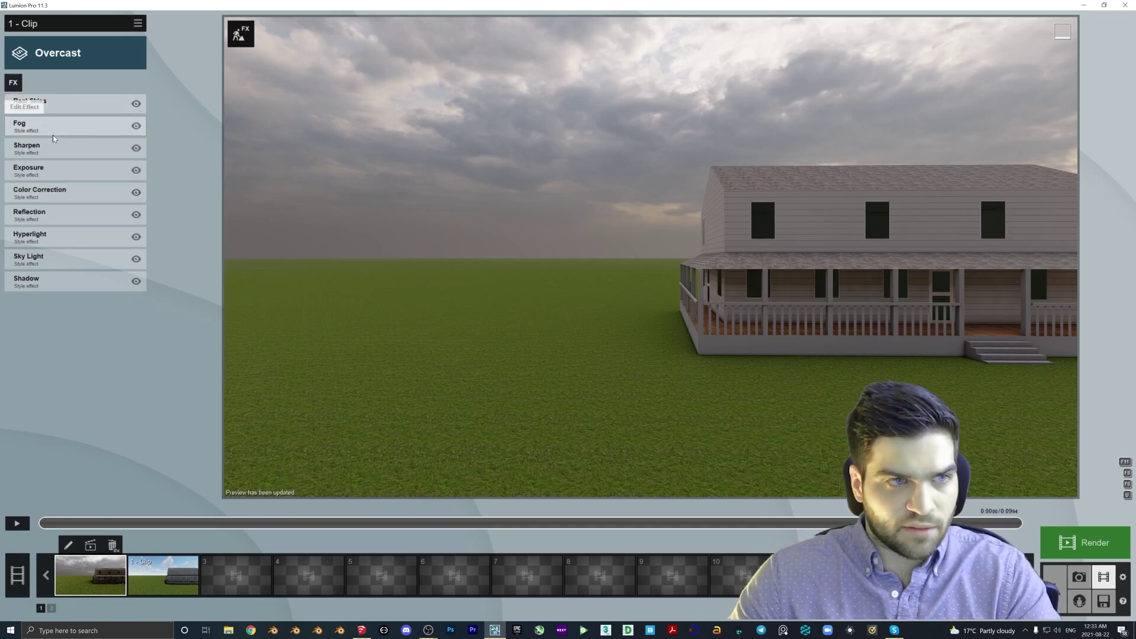
In Build mode, replace the house's asphalt shingle roof material with another one from the material library
left_click(1055, 578)
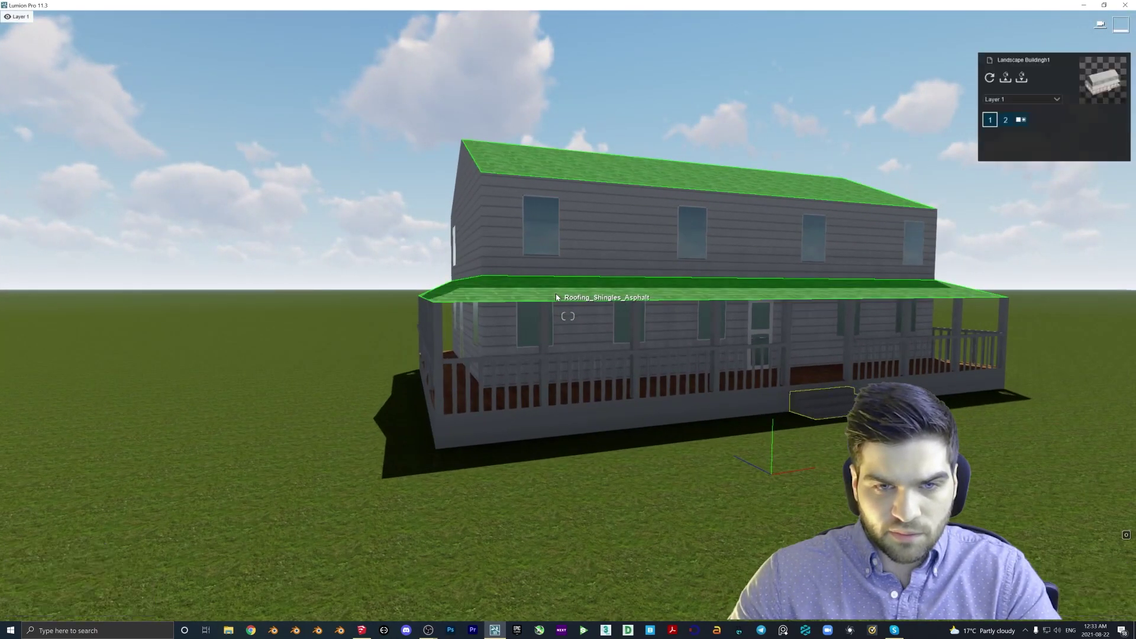
left_click(555, 297)
left_click(55, 323)
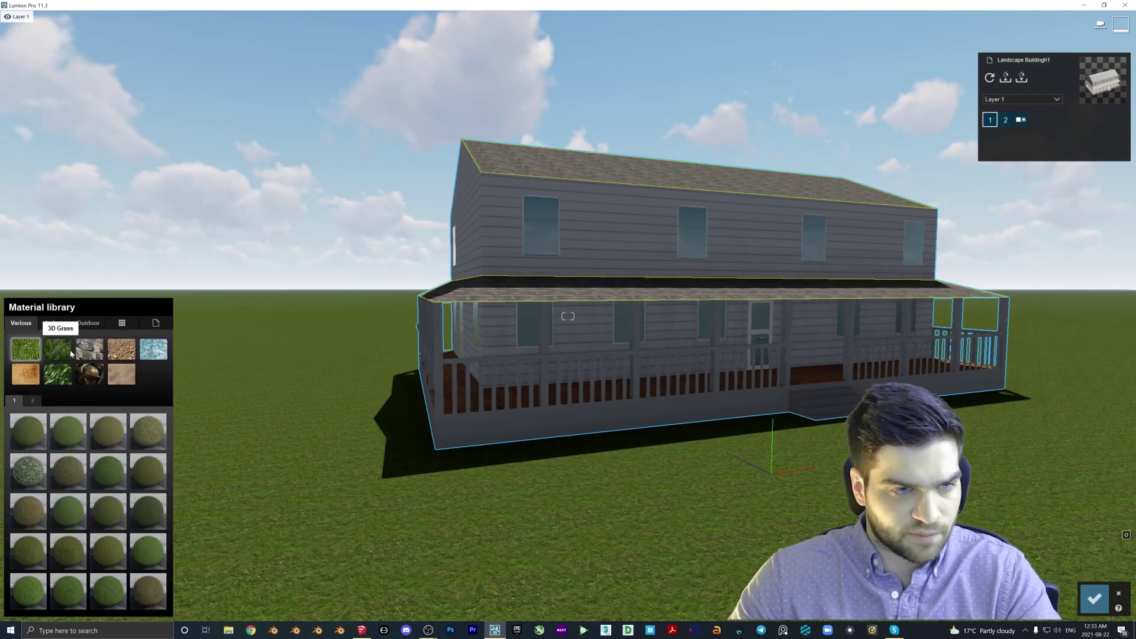
left_click(59, 438)
Apply the Polii Wood Flooring 06 3k material to the house's siding and adjust its texture orientation
left_click(61, 324)
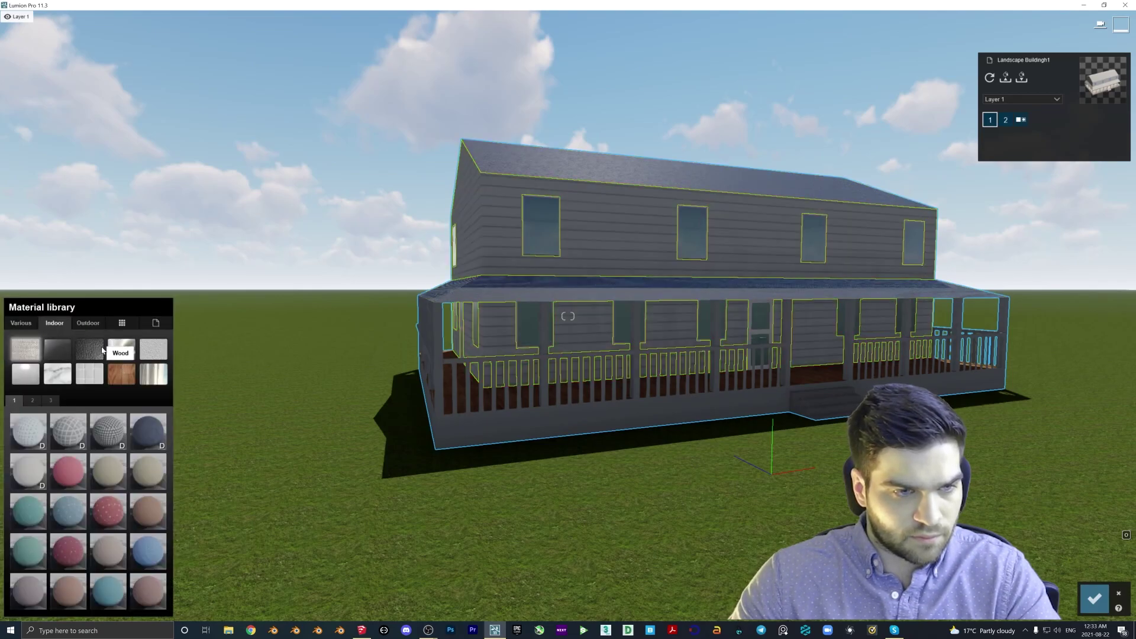
left_click(89, 370)
left_click(86, 430)
left_click(35, 535)
left_click_drag(18, 554, 53, 554)
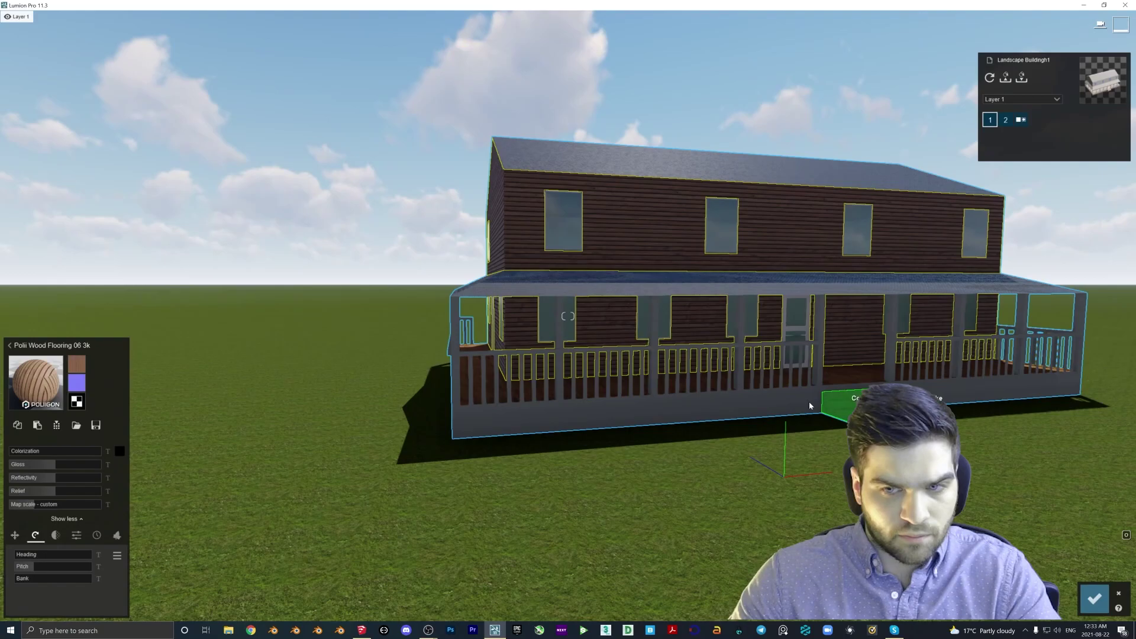
Apply Evermotion Plaster 002 2048 to the porch railings and posts, and open the library's glass materials for the windows
left_click(809, 406)
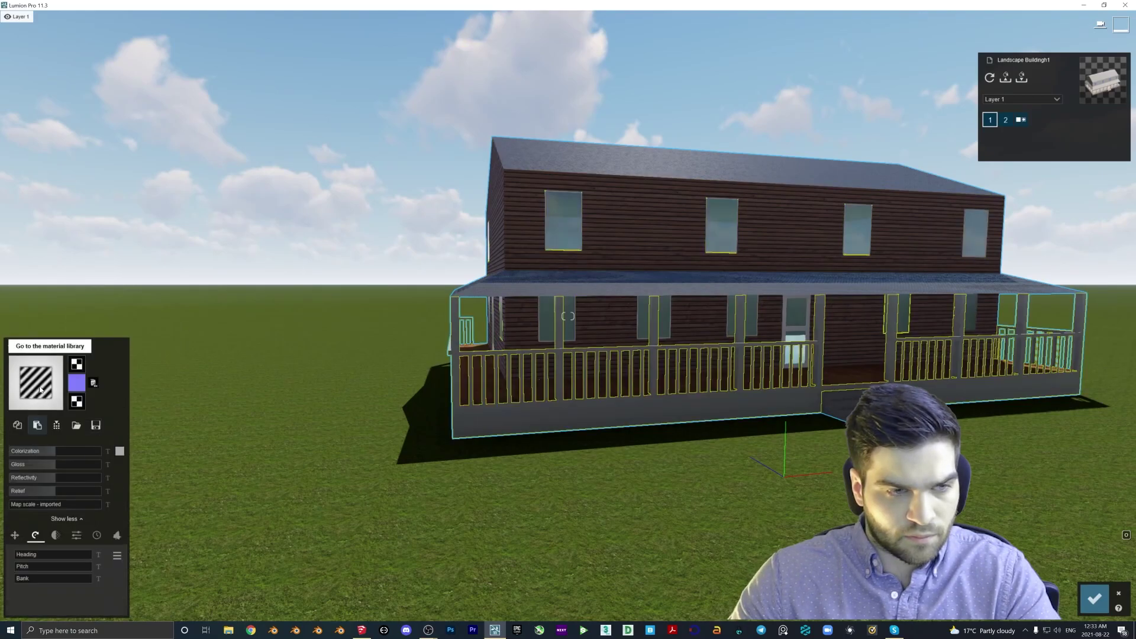
left_click(58, 349)
left_click(28, 510)
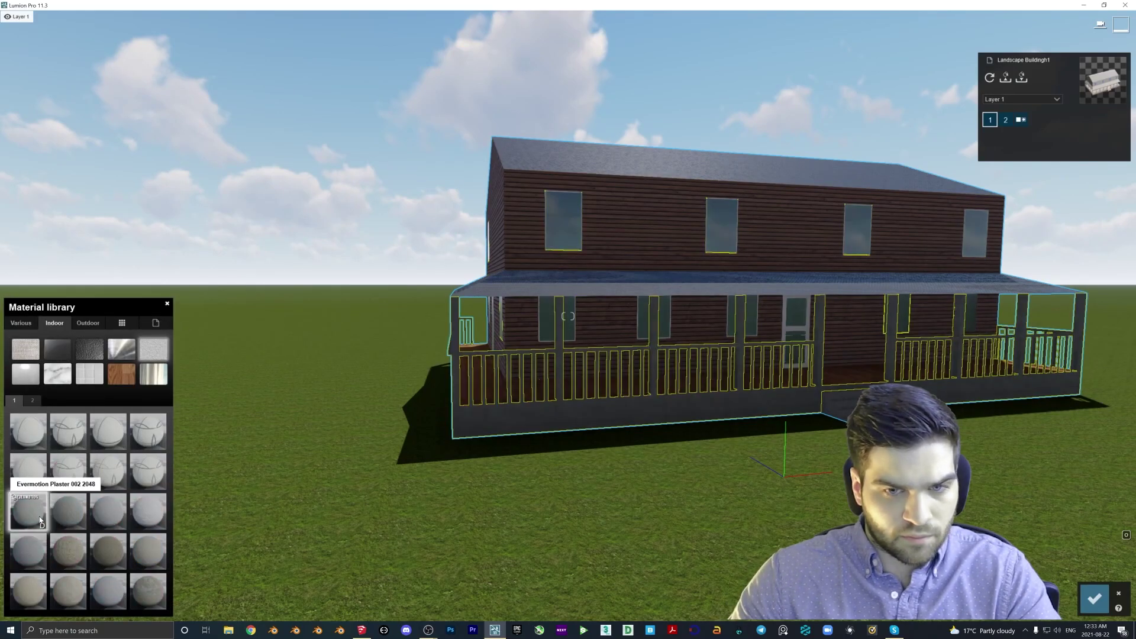
left_click(17, 395)
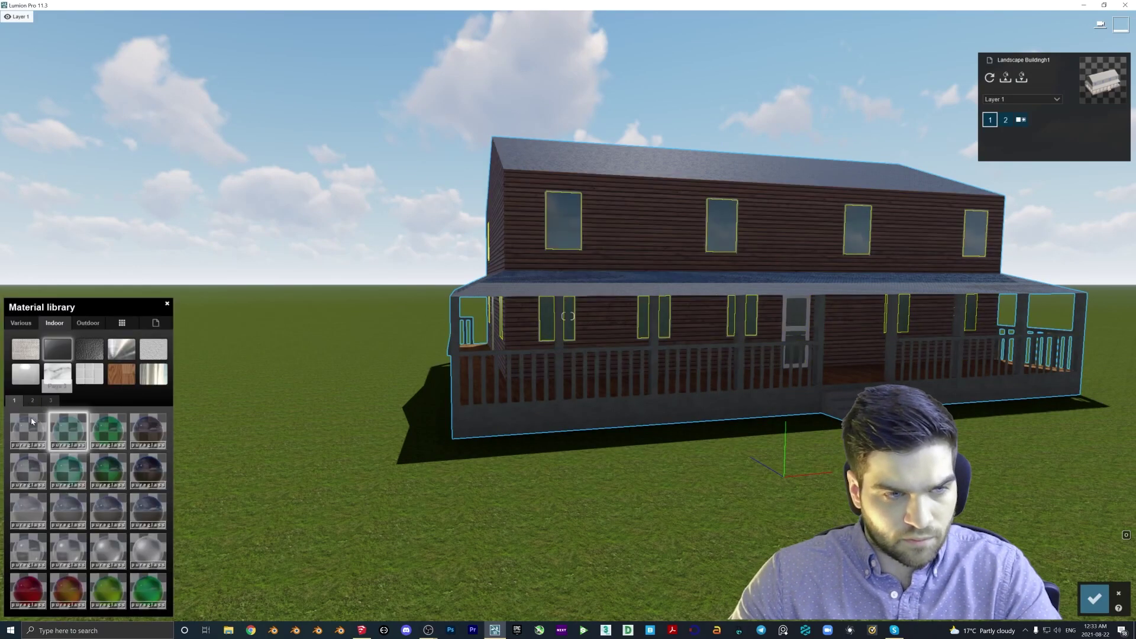
Save the material changes and return to Movie mode
right_click_drag(710, 449, 691, 449)
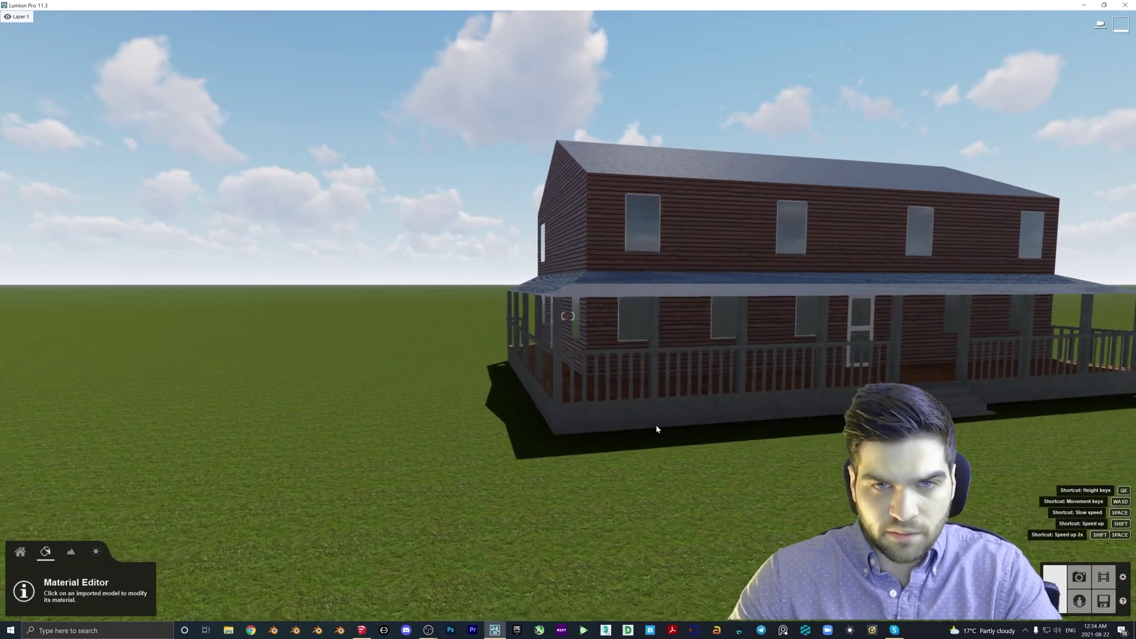
key("s")
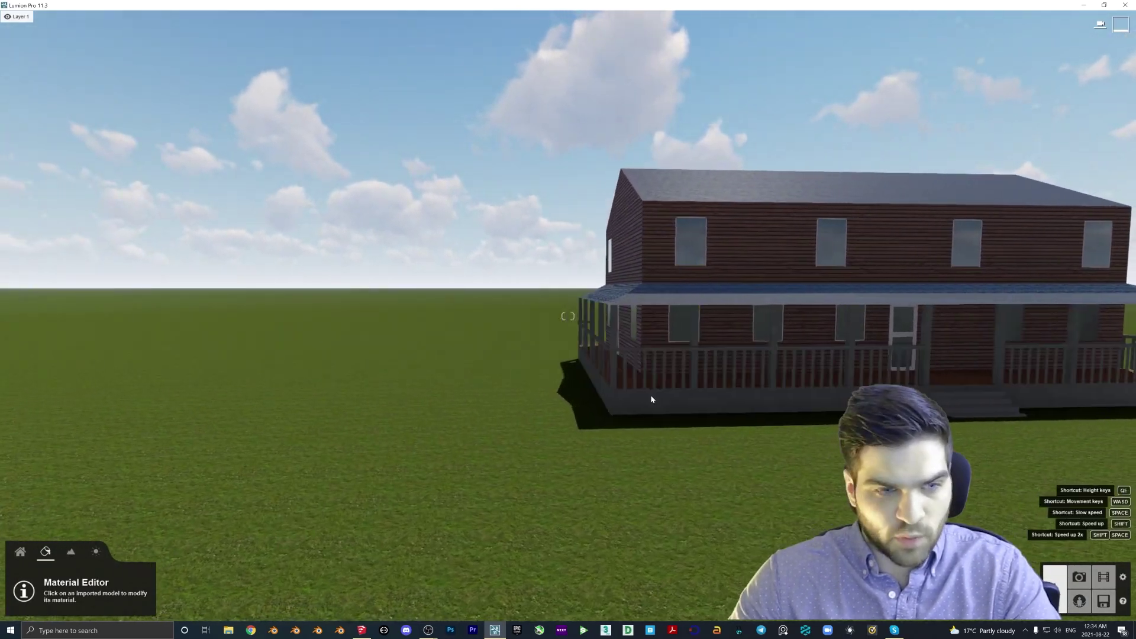
key("w")
left_click(1079, 578)
left_click(1104, 577)
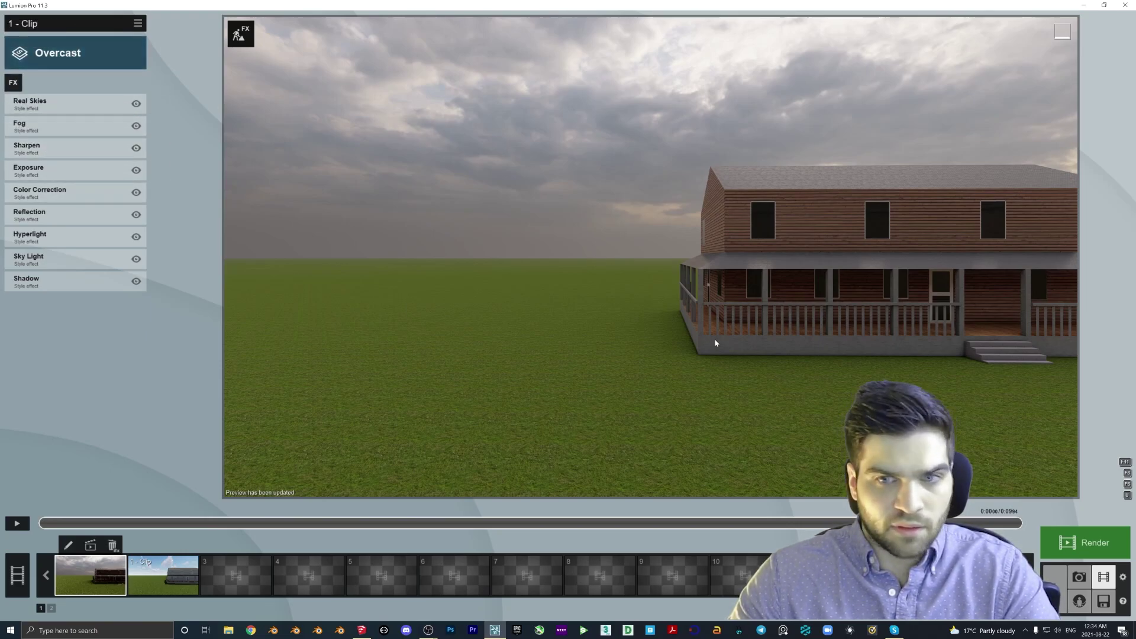
Add the Variation Control effect to the second clip and switch the house to its black-and-white mask variation
left_click(156, 576)
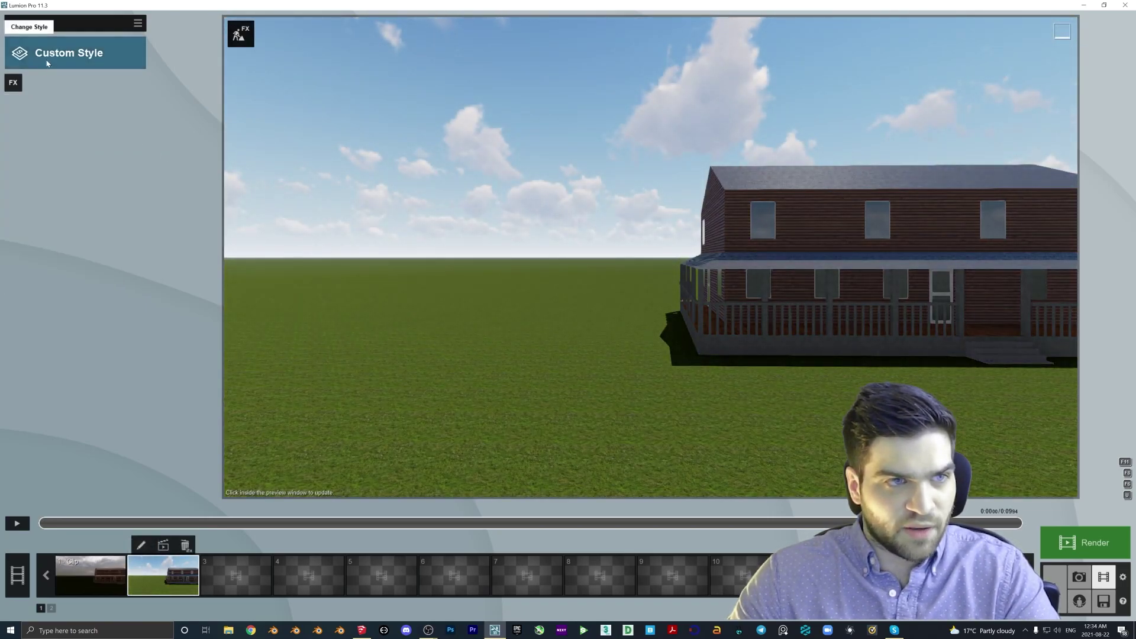
left_click(13, 82)
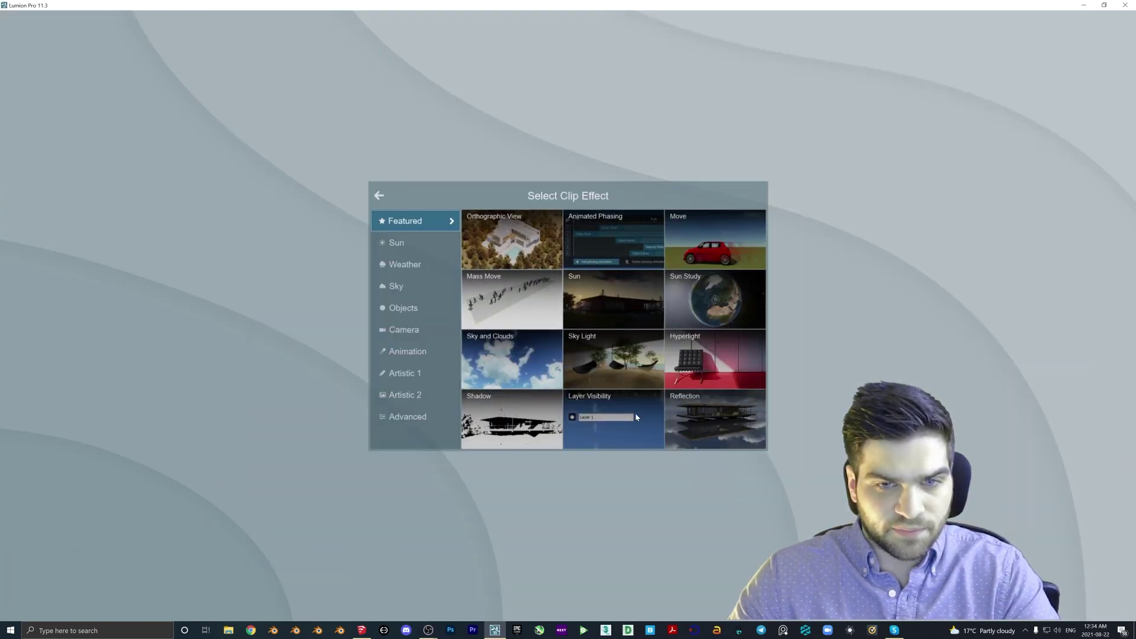
left_click(416, 307)
left_click(643, 296)
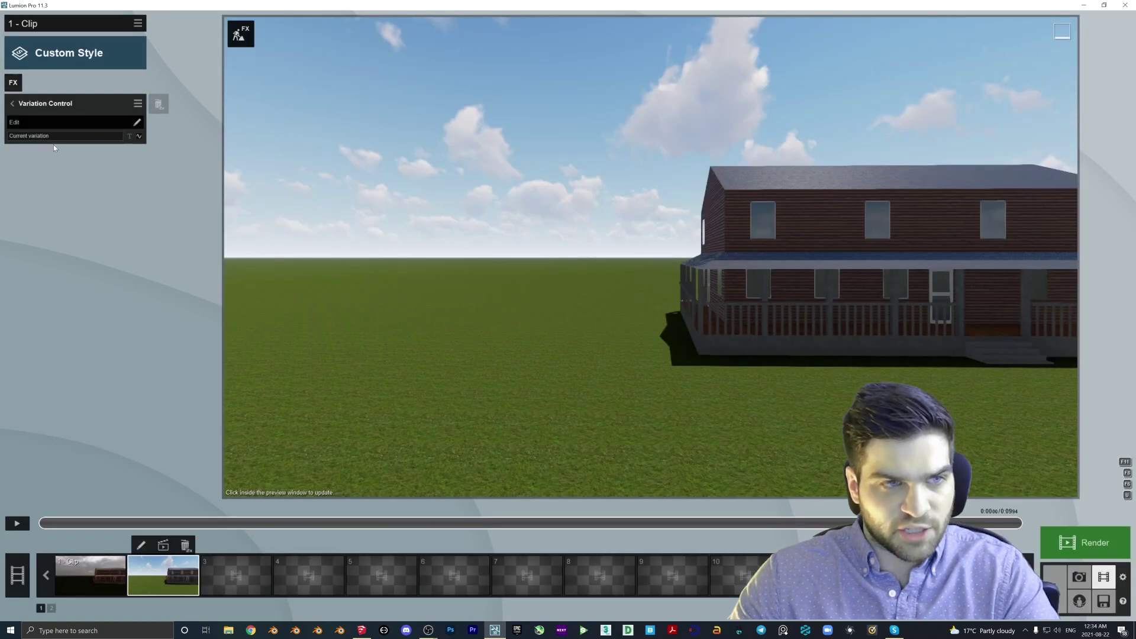
left_click(137, 122)
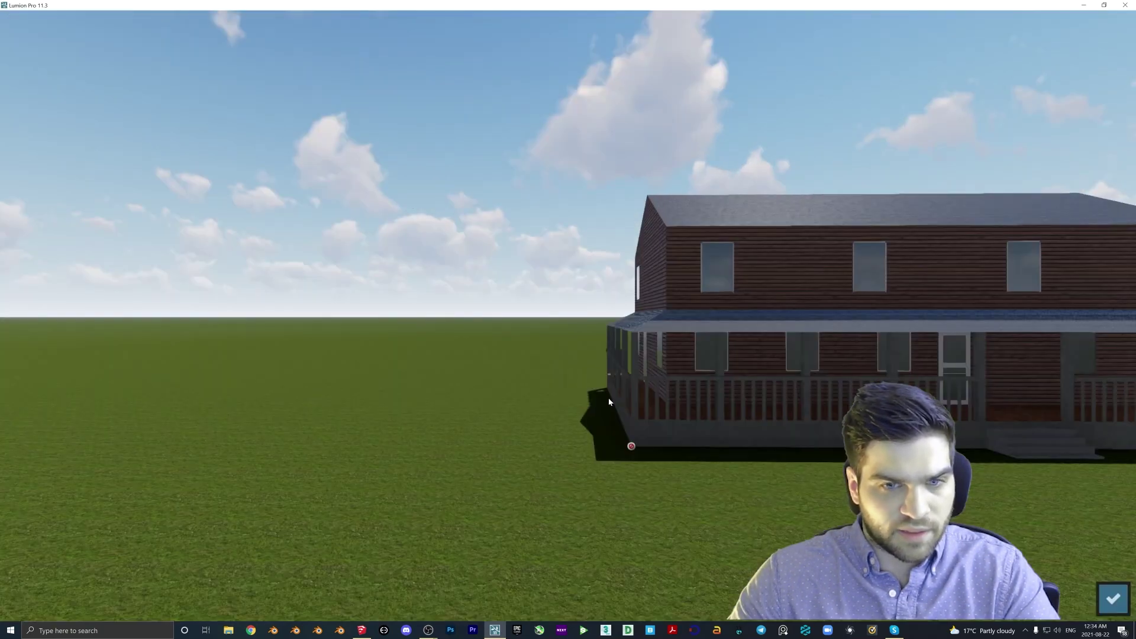
left_click(645, 426)
left_click(1110, 599)
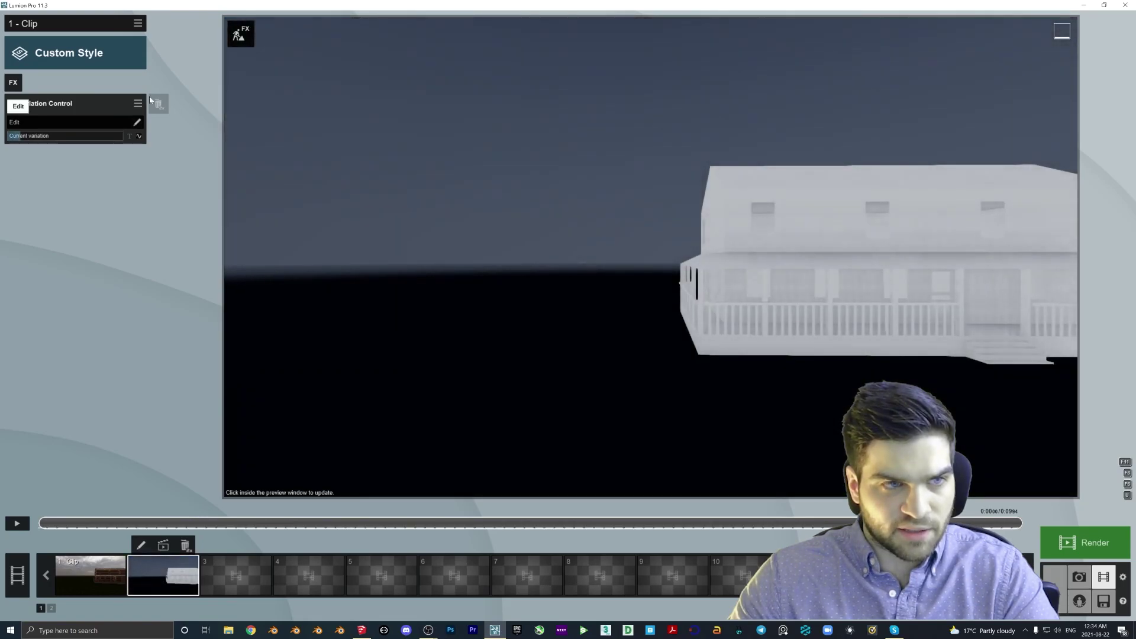
left_click(107, 575)
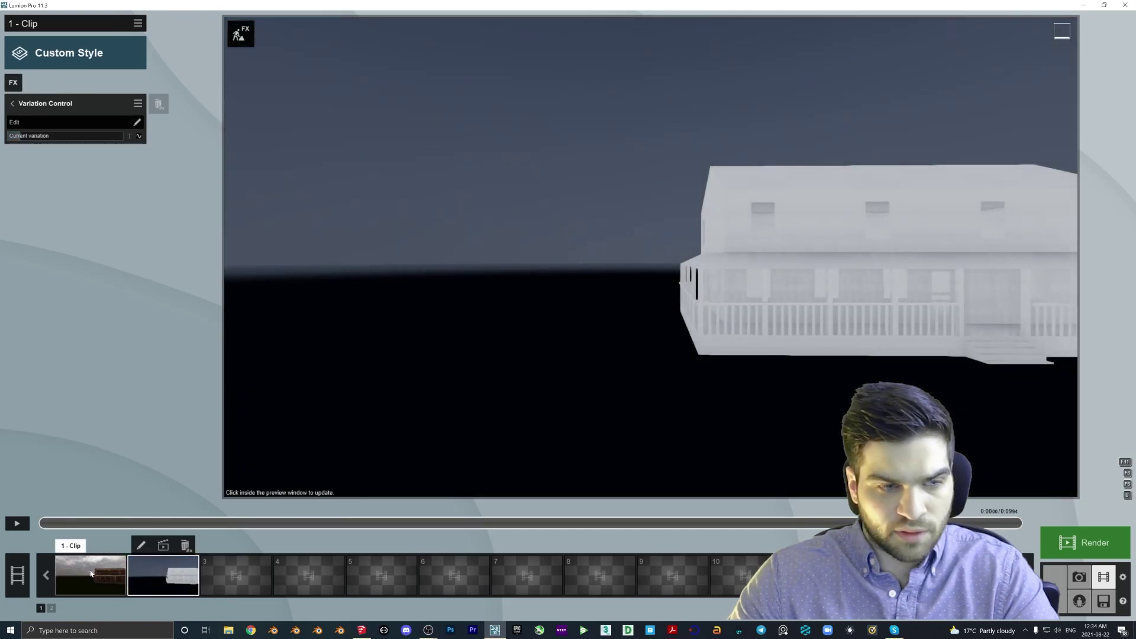
left_click(140, 578)
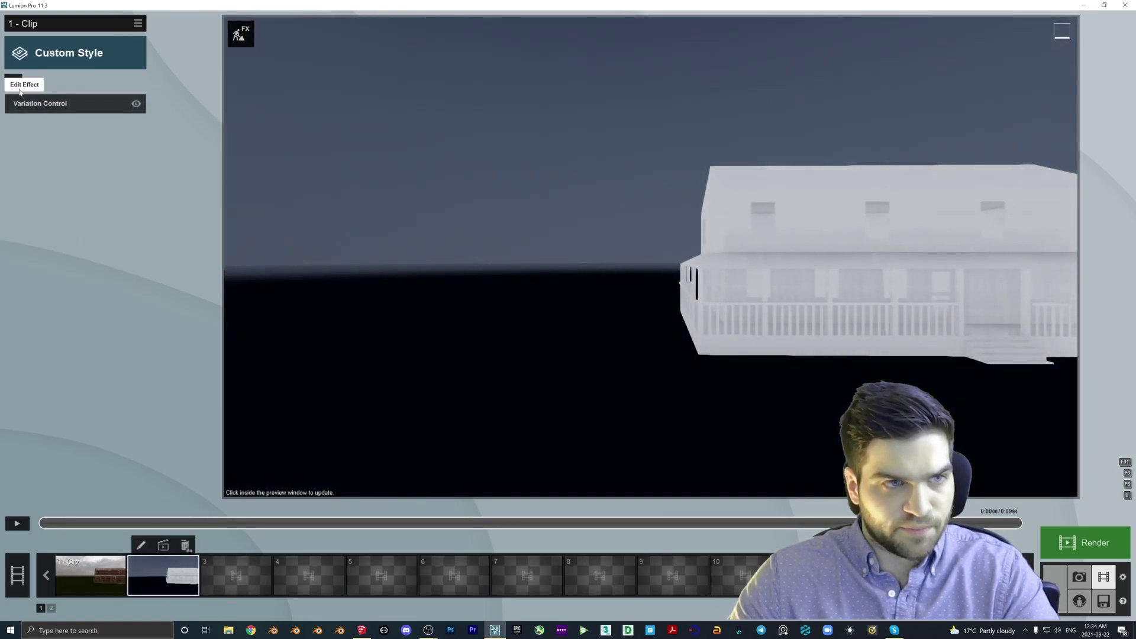
left_click(13, 82)
left_click(1002, 289)
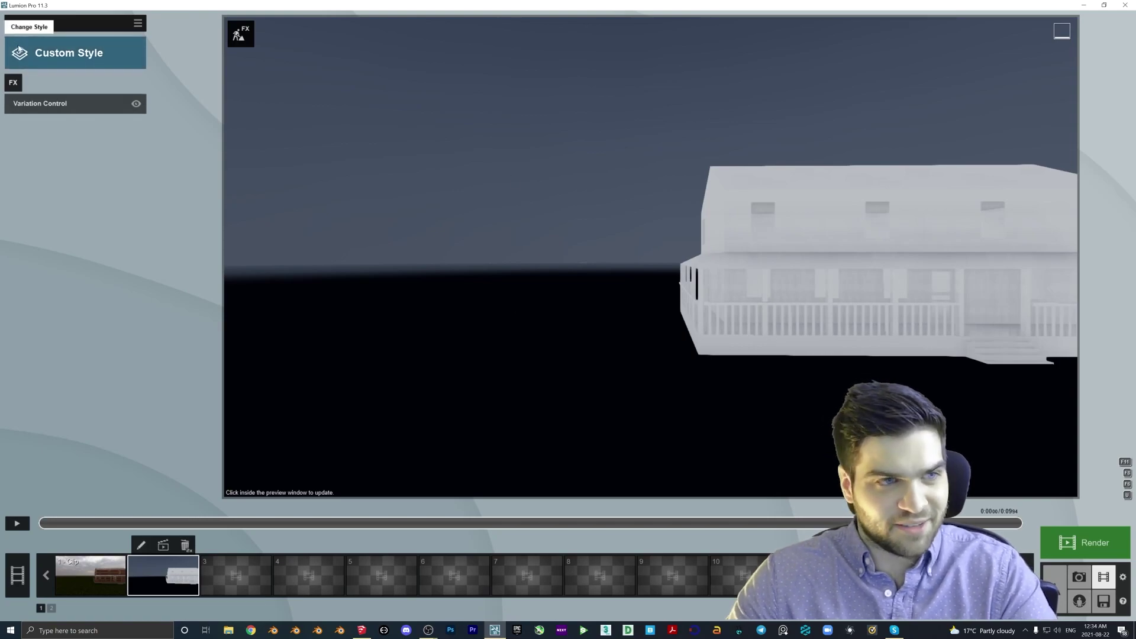
Add the Color Correction effect to the second clip
left_click(13, 83)
left_click(430, 349)
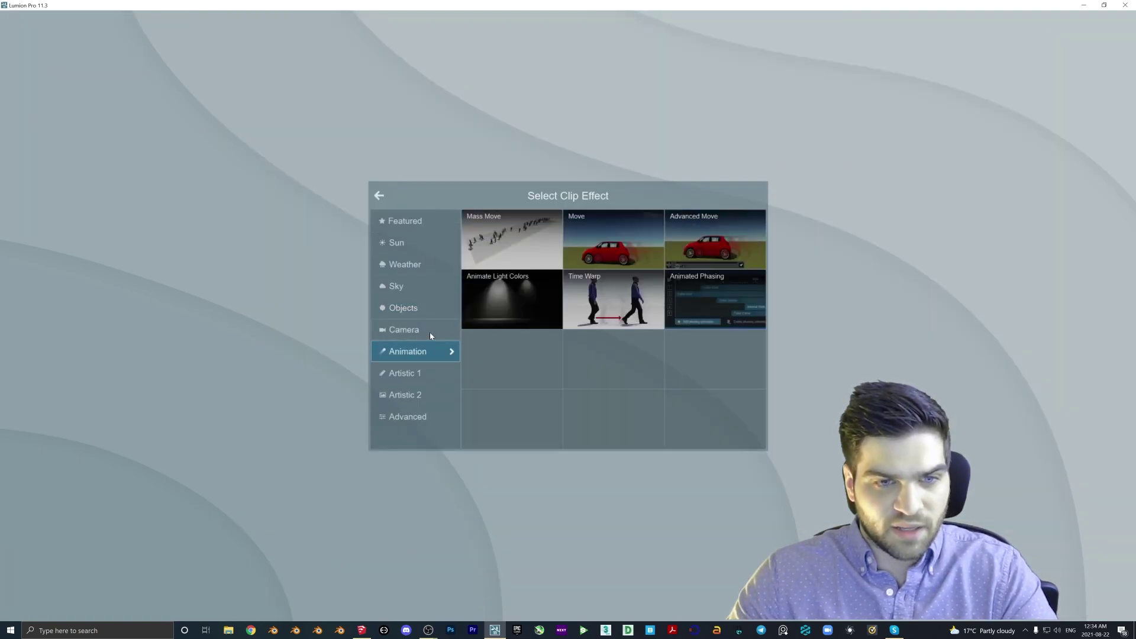
left_click(430, 331)
left_click(438, 372)
left_click(613, 239)
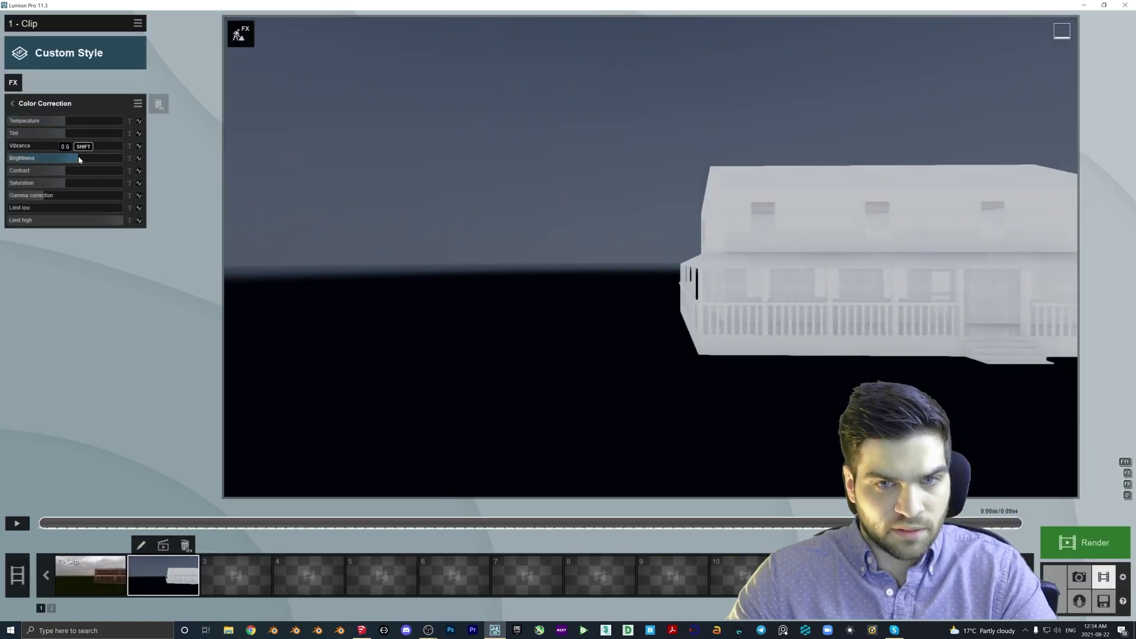
Tune the second clip's Color Correction with contrast 1.0, a raised low limit, a lowered high limit, adjusted saturation and gamma correction 0.9
left_click_drag(68, 171, 190, 171)
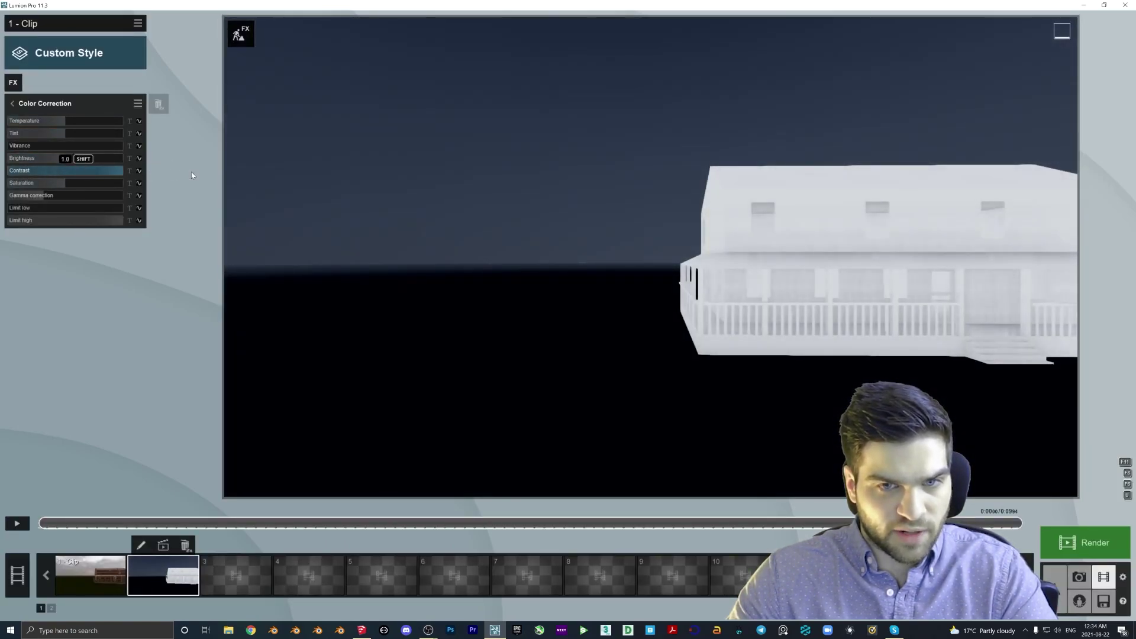
left_click_drag(14, 209, 25, 207)
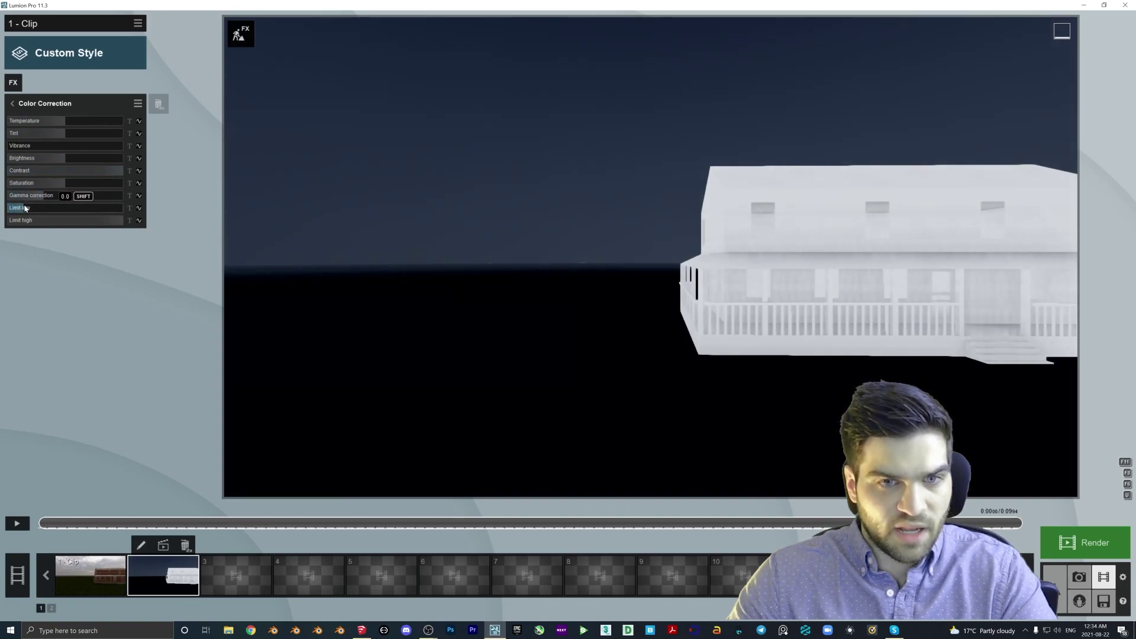
left_click_drag(116, 222, 101, 215)
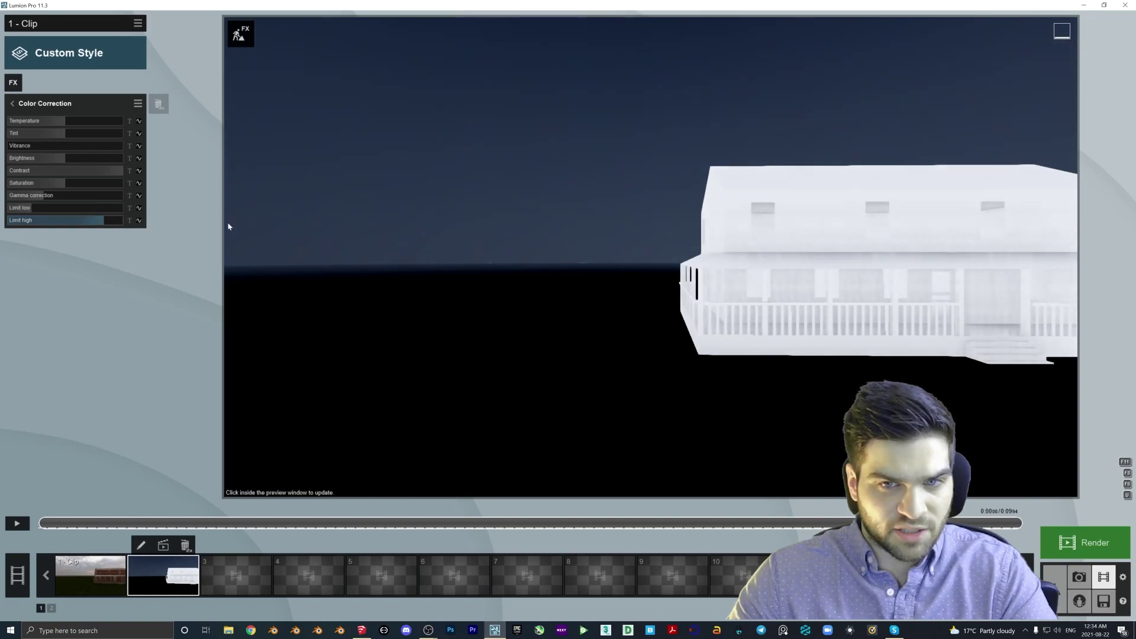
left_click(730, 277)
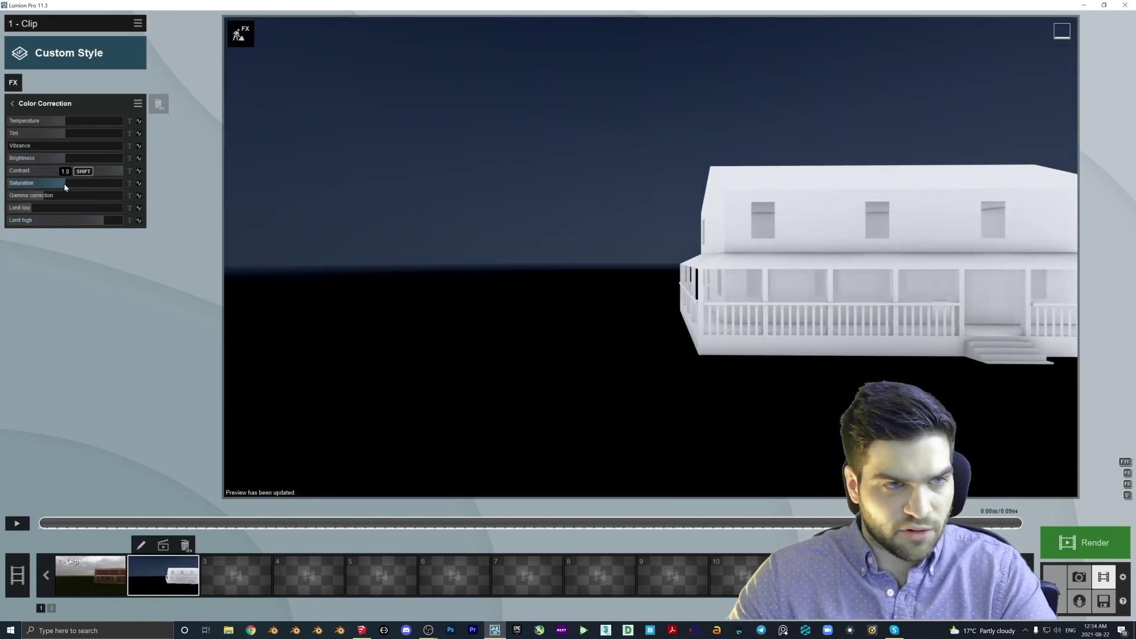
left_click_drag(63, 184, 66, 181)
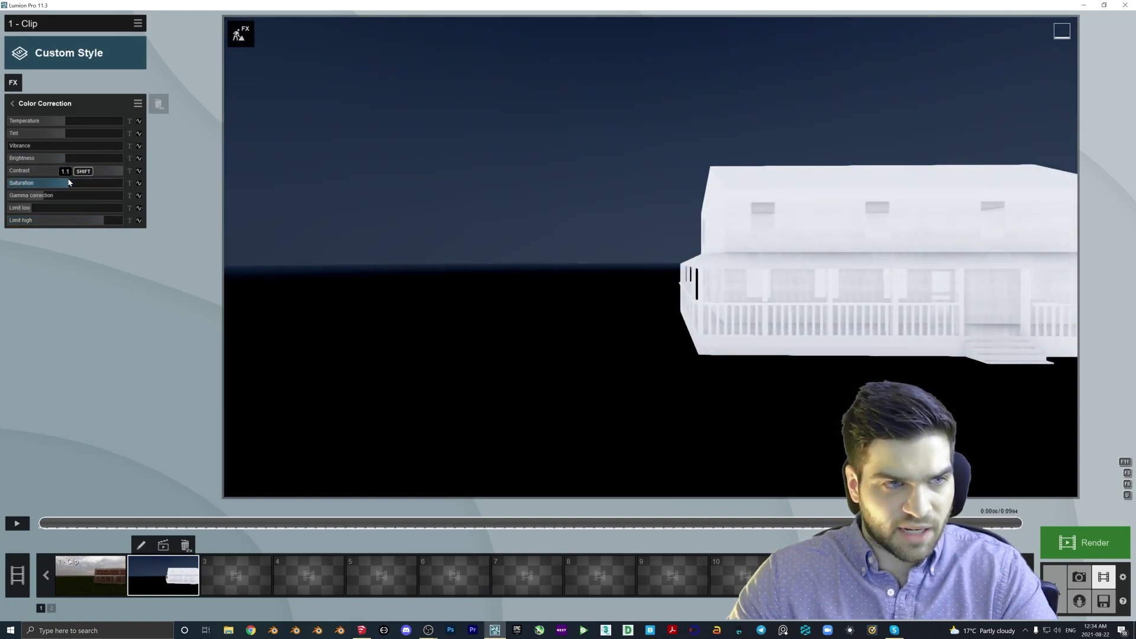
left_click_drag(49, 198, 41, 197)
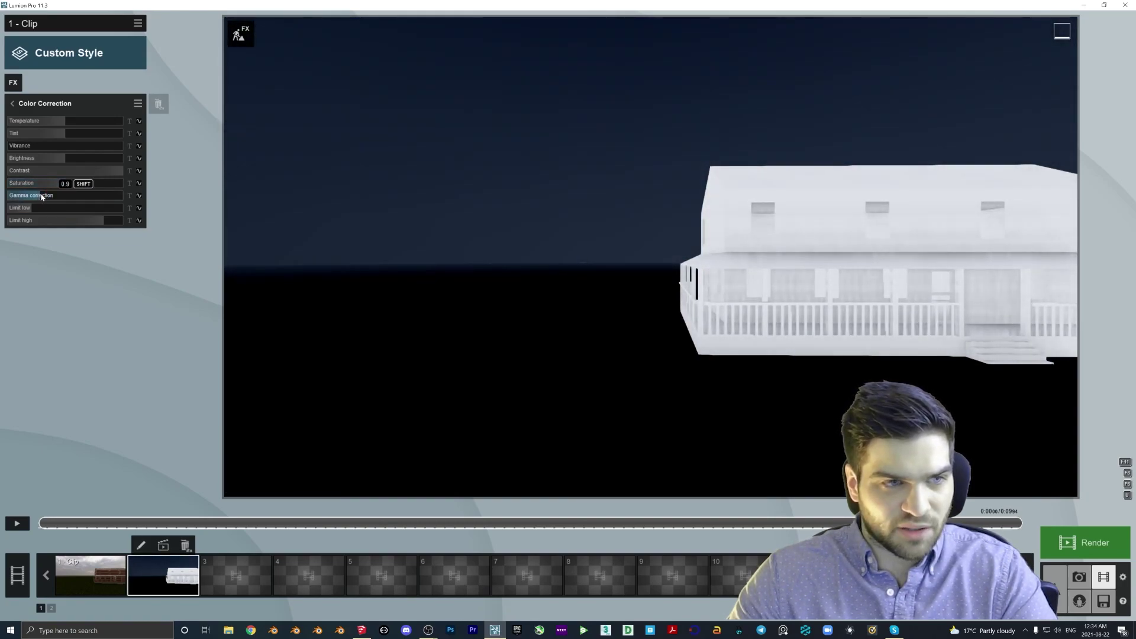
Add the Fog weather effect to the second clip
left_click(12, 103)
left_click(13, 83)
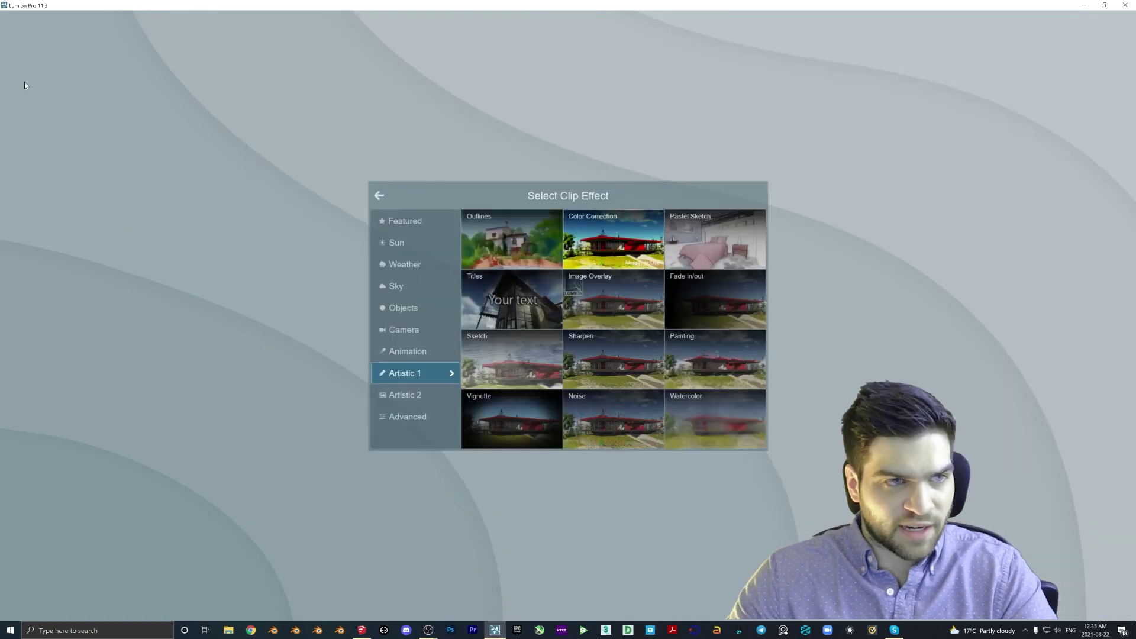
left_click(428, 418)
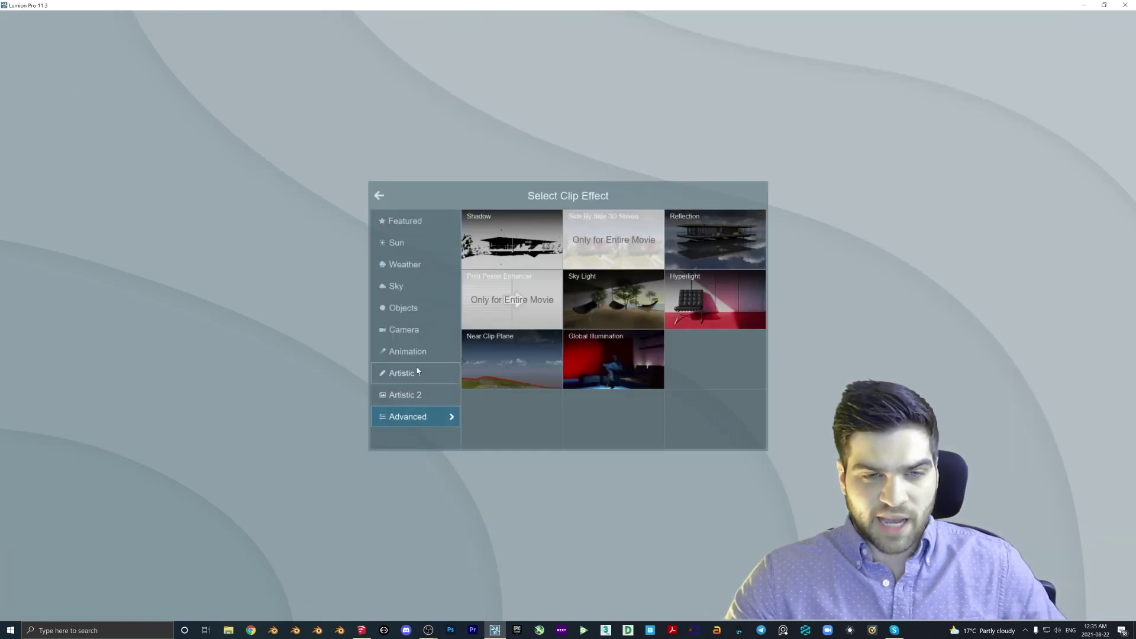
left_click(415, 286)
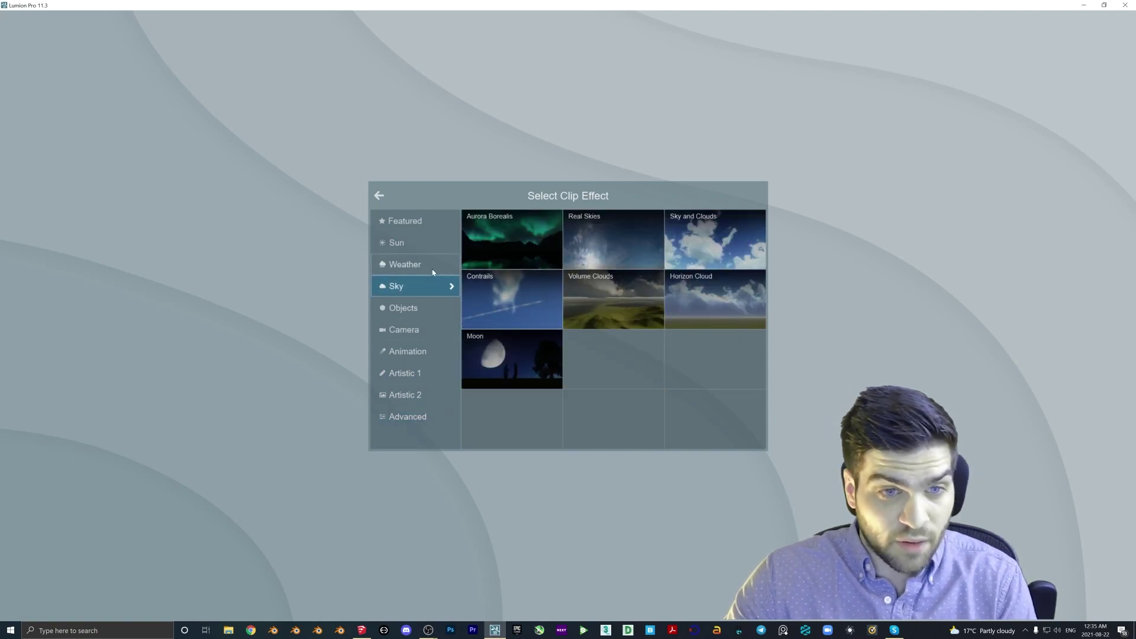
left_click(432, 271)
left_click(464, 249)
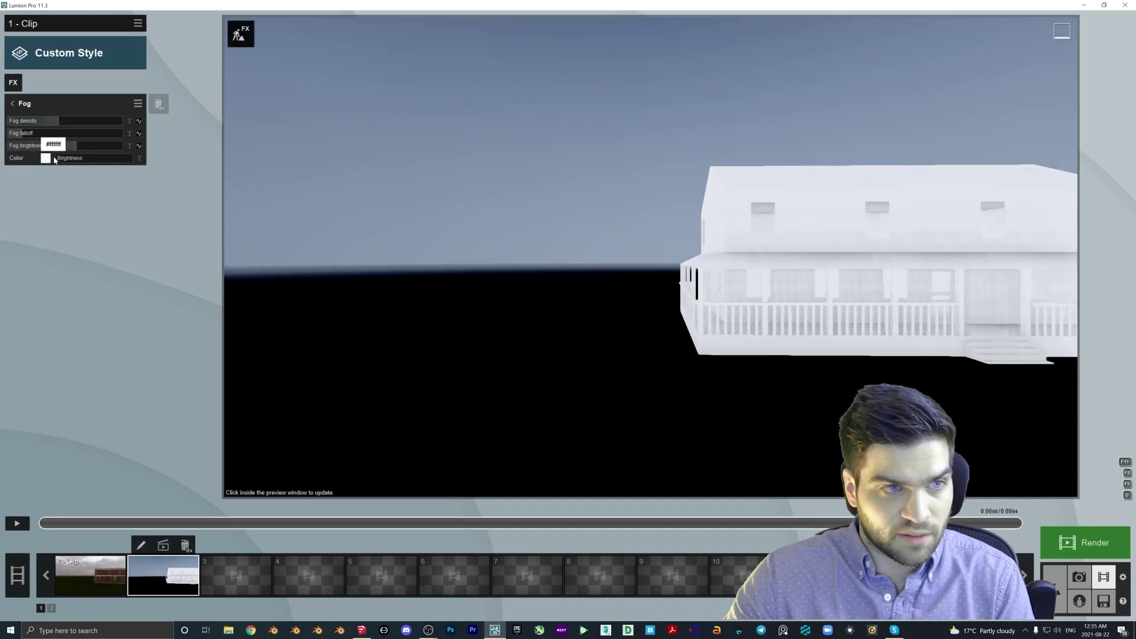
Set the fog brightness to 0.0 to black out the sky, and adjust the fog density and falloff
left_click_drag(30, 143, 8, 145)
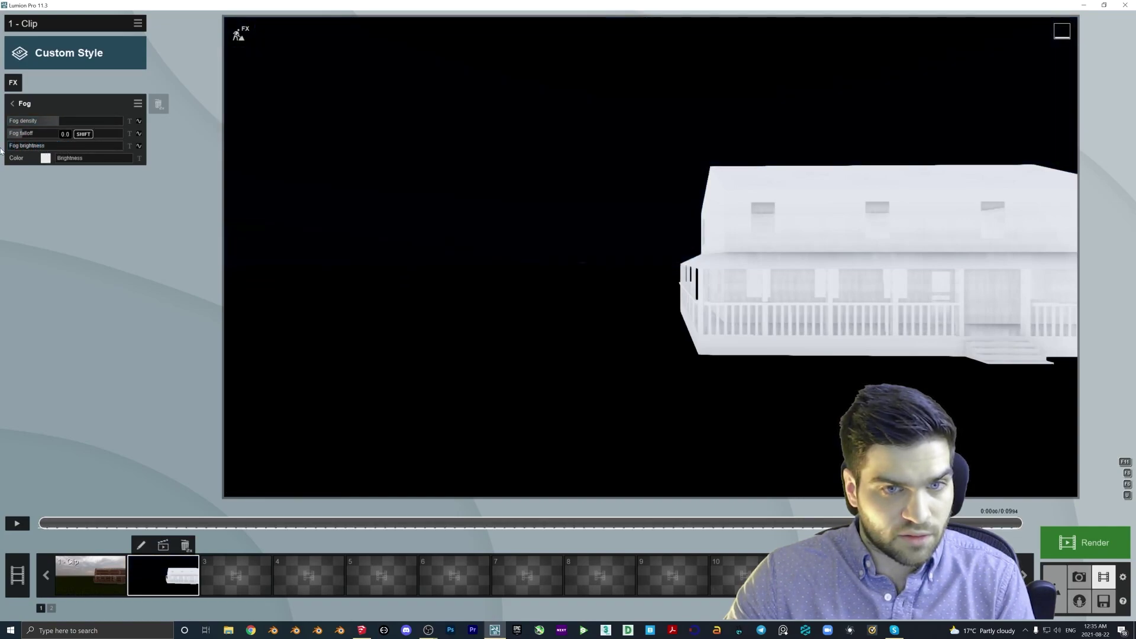
left_click_drag(59, 119, 71, 120)
left_click(465, 197)
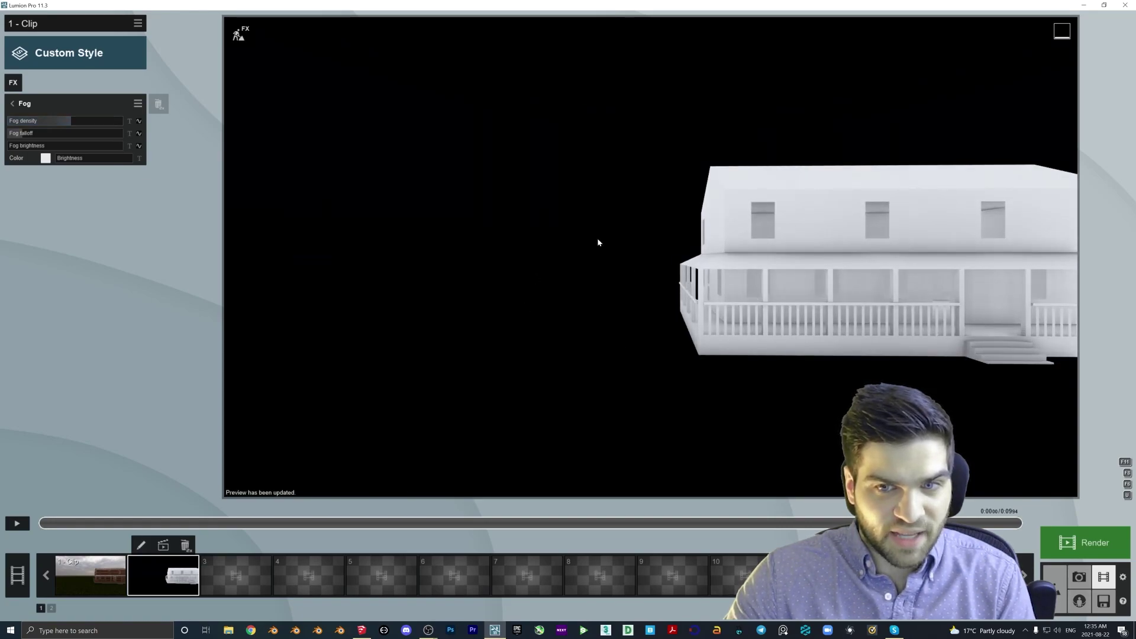
left_click(13, 83)
left_click(24, 103)
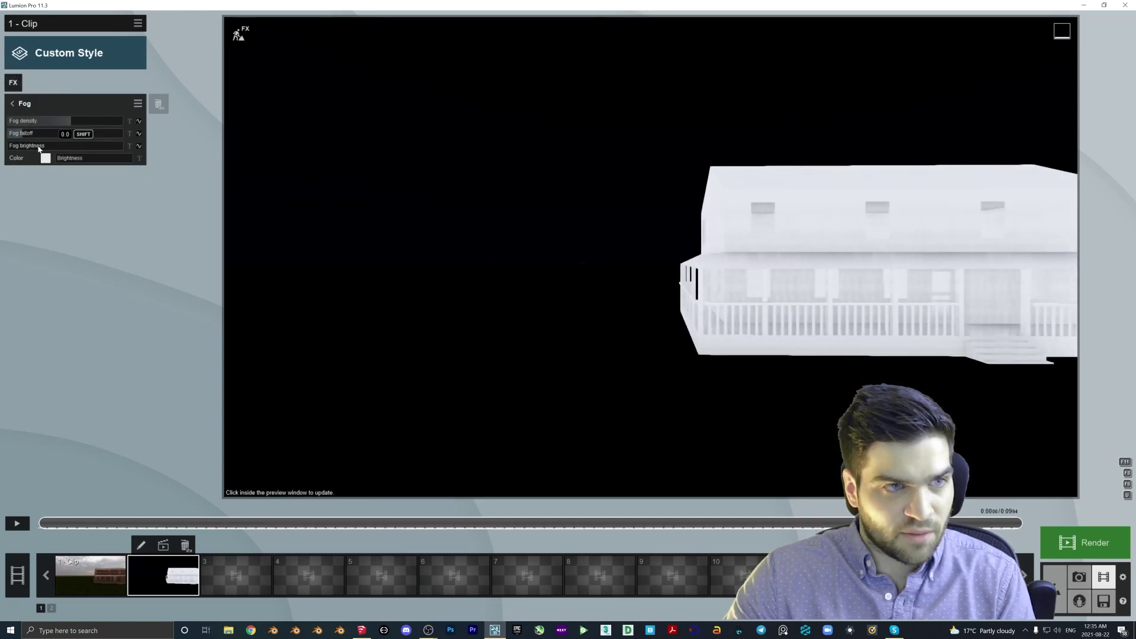
left_click_drag(59, 121, 12, 121)
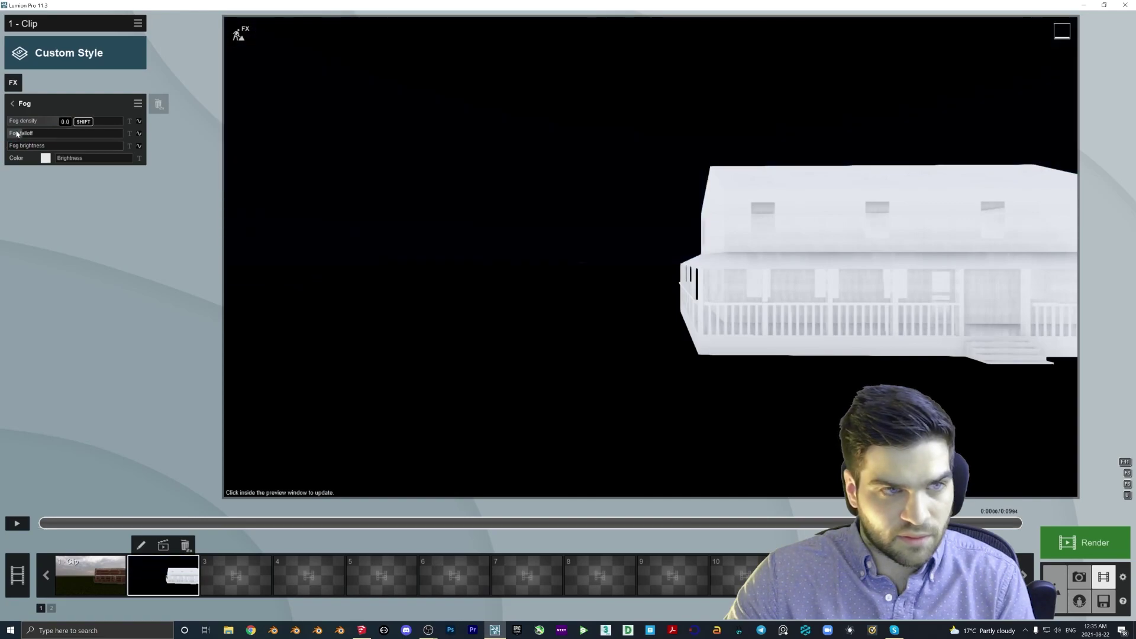
Add the Shadow effect to the second clip and reduce its omnishadow to the minimum to flatten the house's shading
left_click(13, 83)
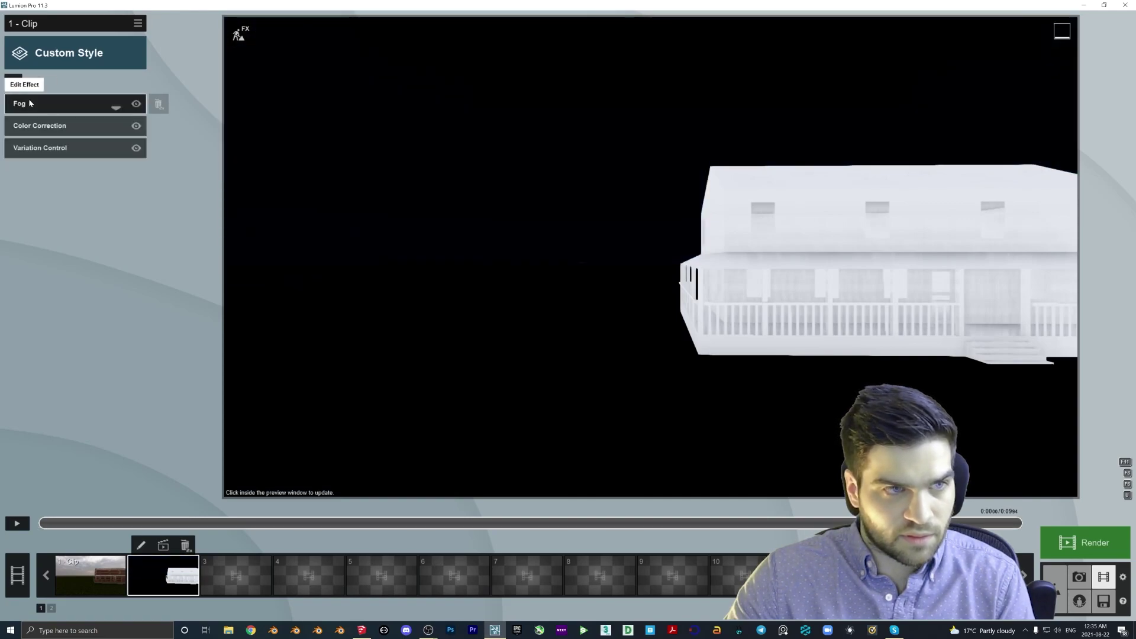
left_click(13, 83)
left_click(424, 418)
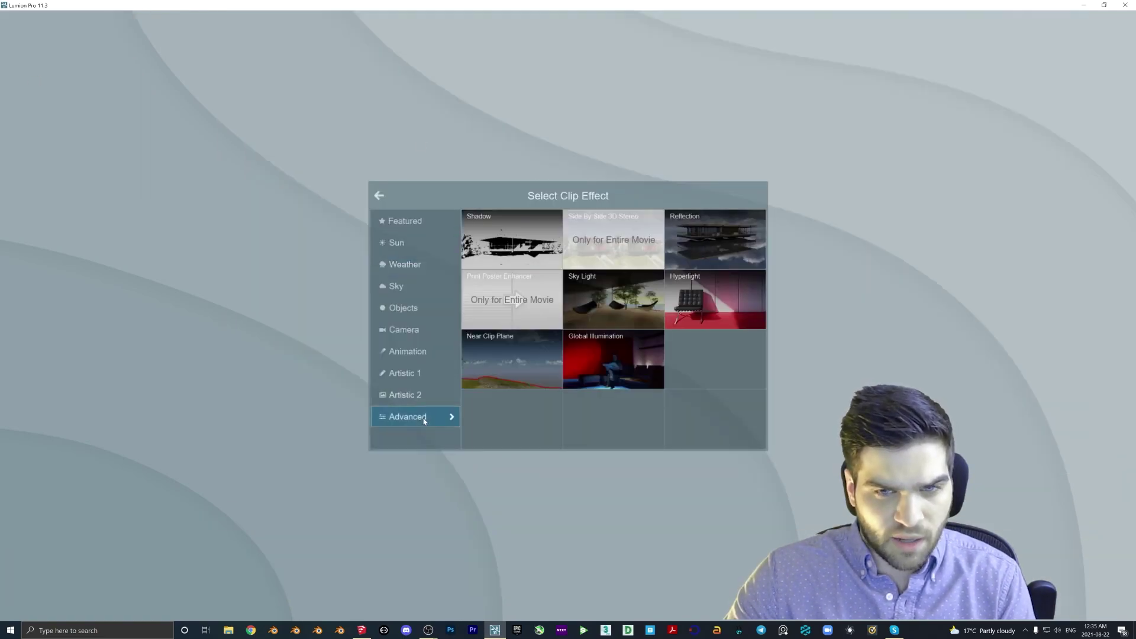
left_click(511, 240)
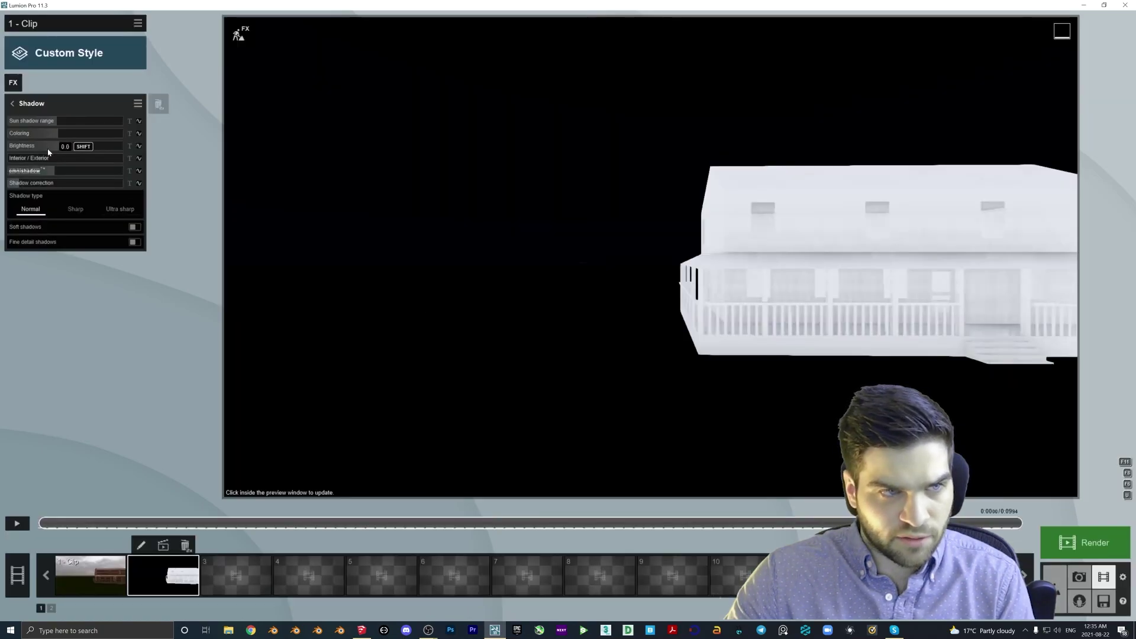
left_click(37, 172)
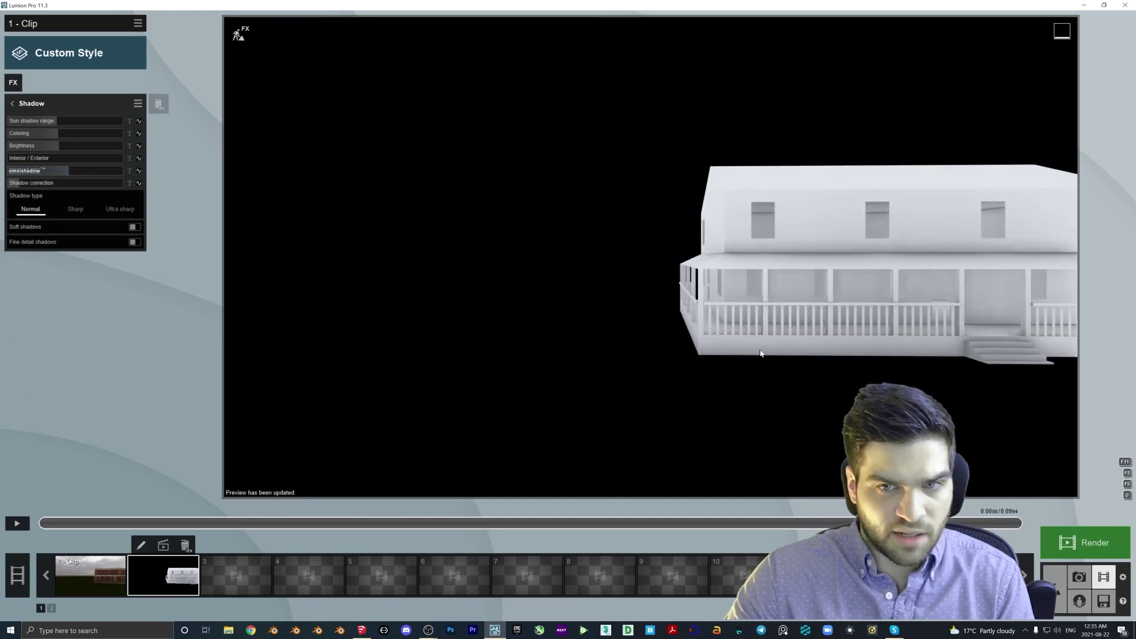
left_click(57, 170)
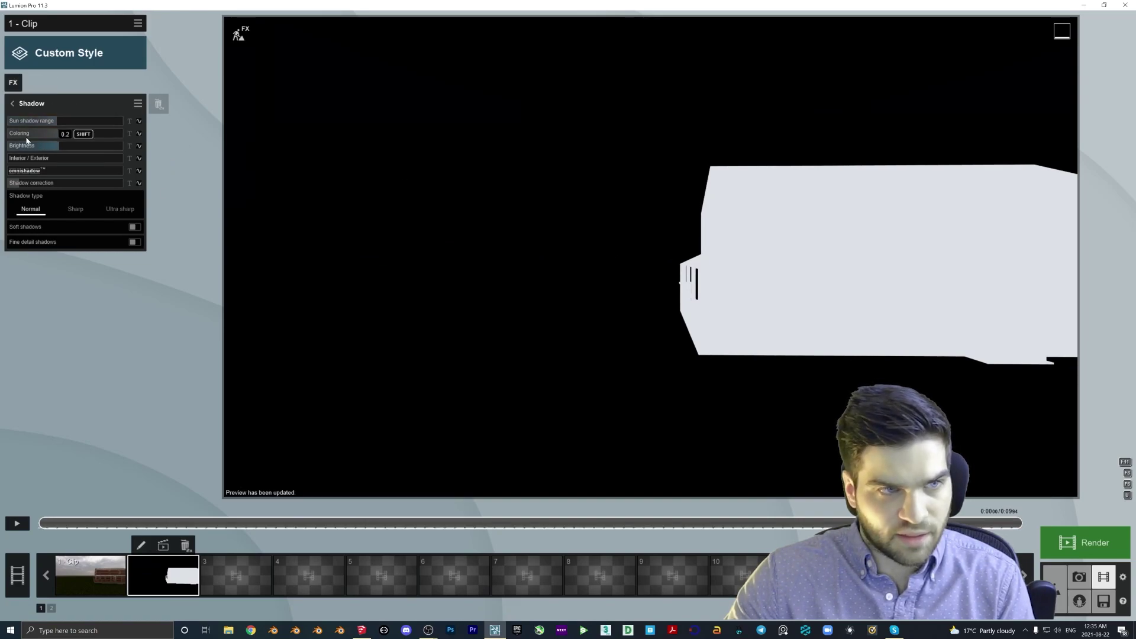
Add the Sun effect to the second clip and raise the sun height to about -0.7°
left_click(28, 106)
left_click(13, 77)
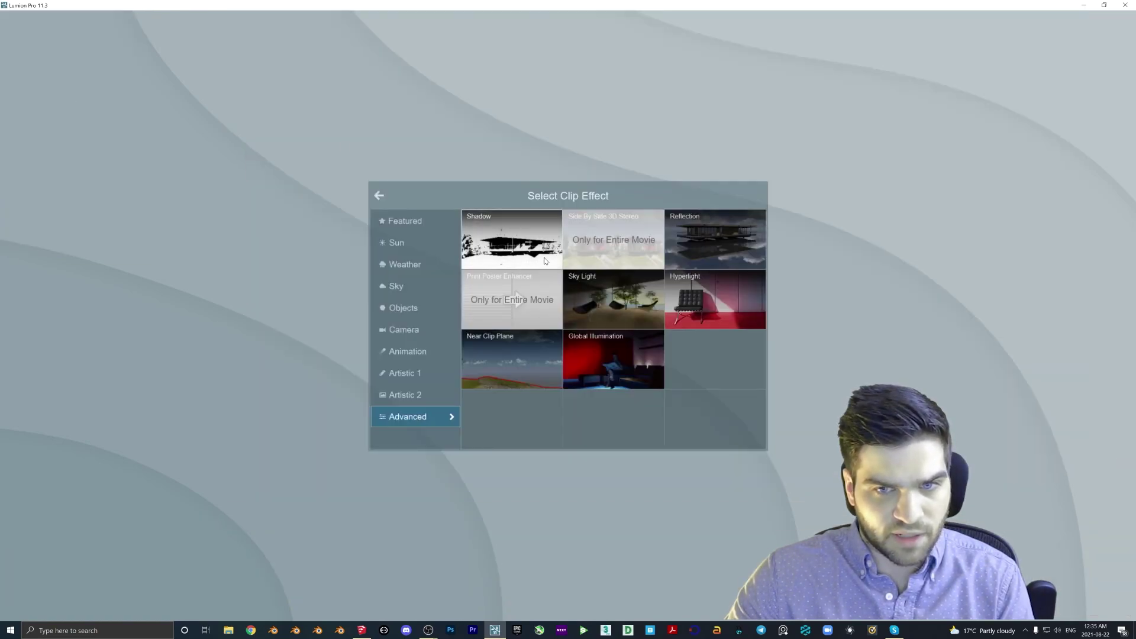
mouse_move(414, 242)
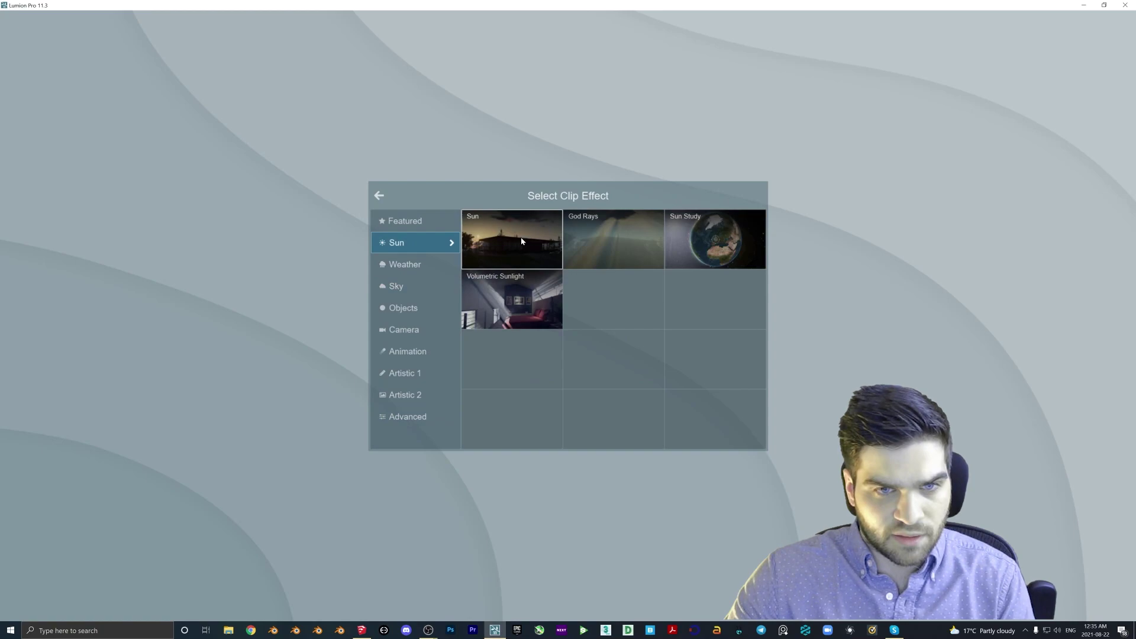
left_click(522, 241)
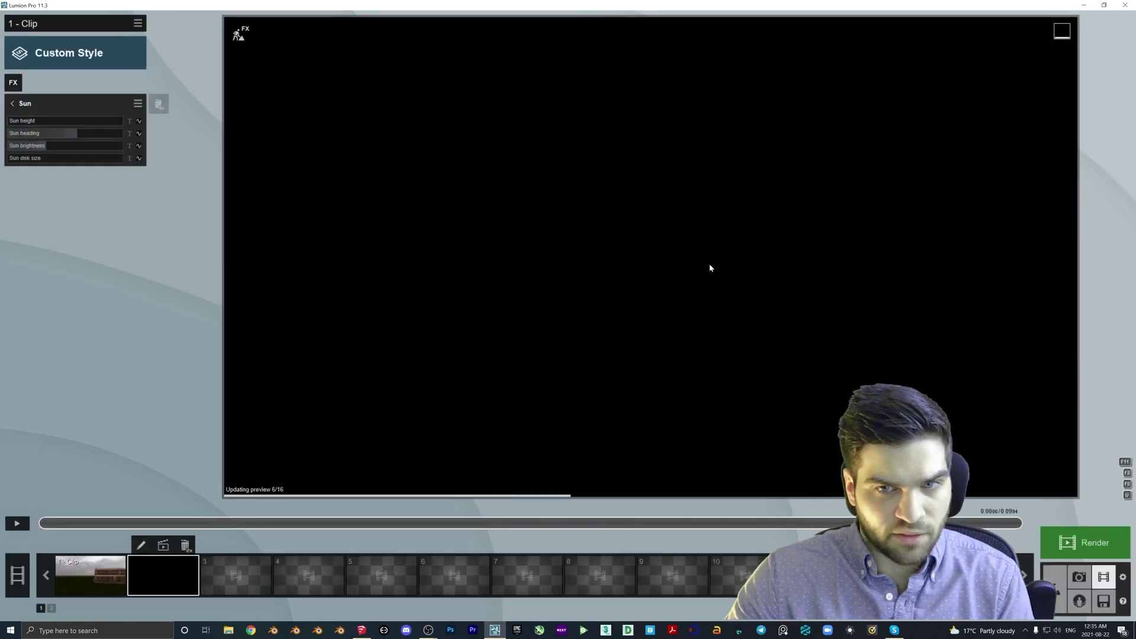
left_click(471, 224)
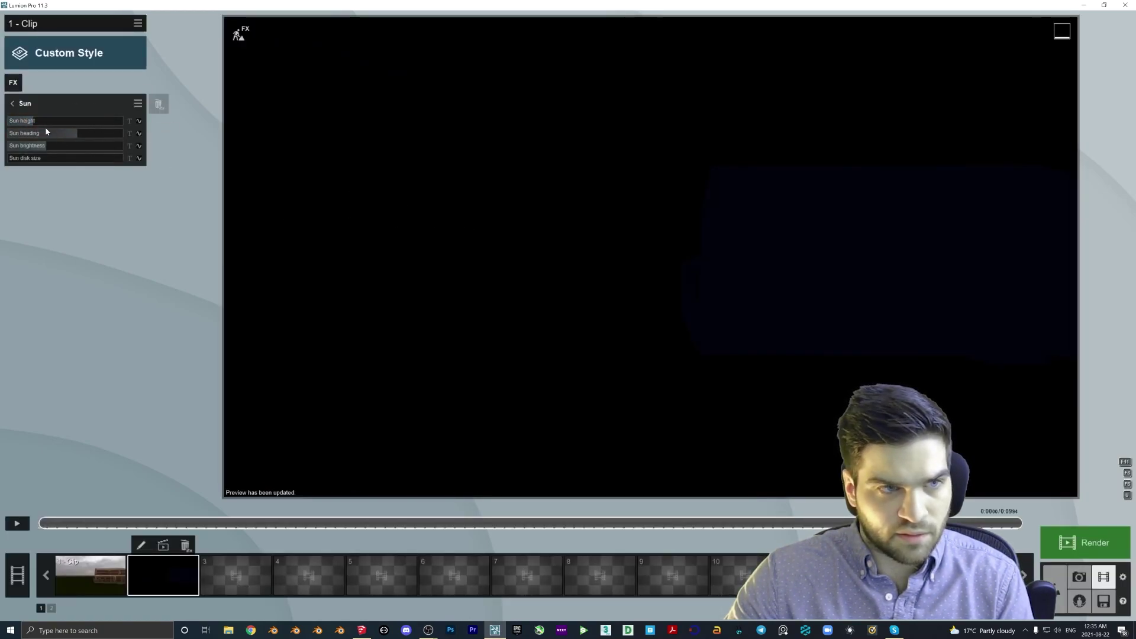
left_click_drag(49, 121, 62, 121)
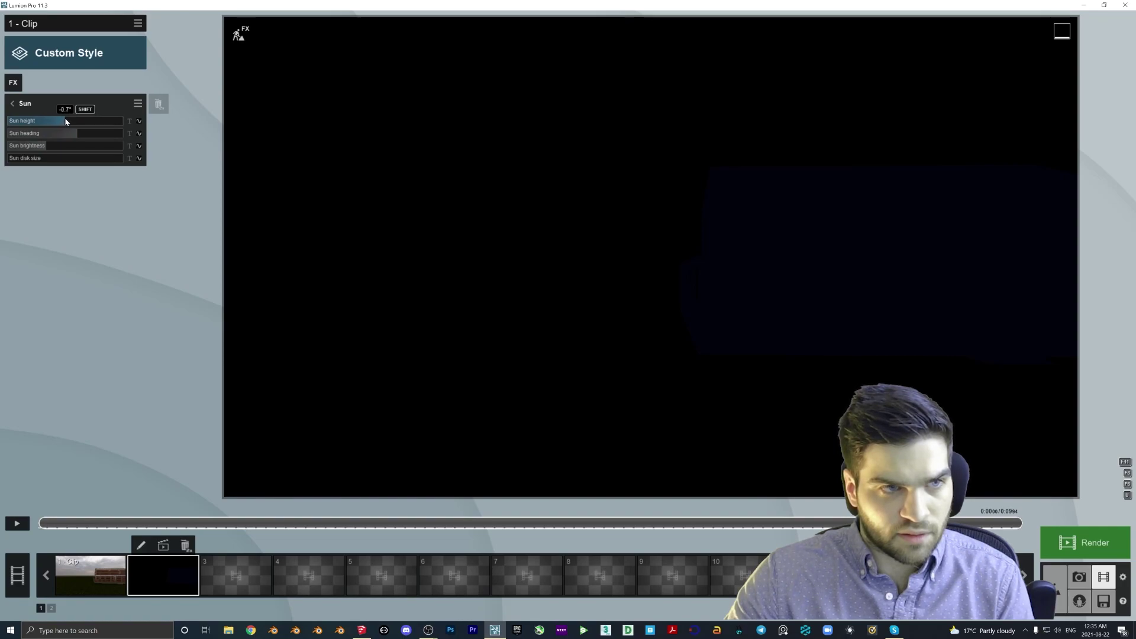
Add the Exposure camera effect to the second clip
left_click(30, 107)
left_click(19, 89)
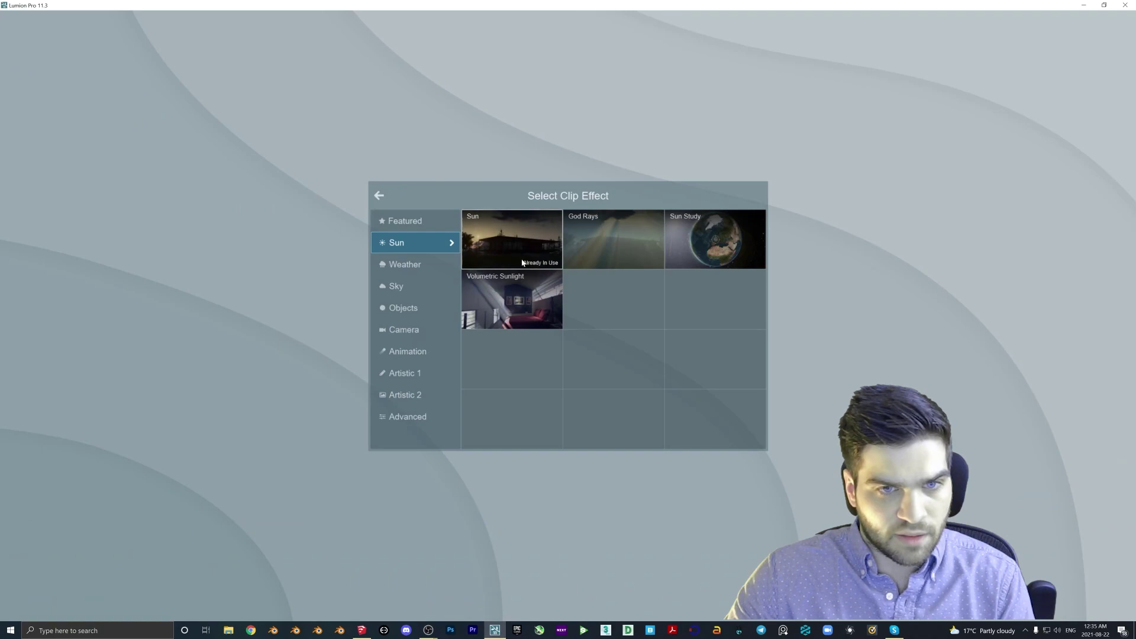
left_click(426, 414)
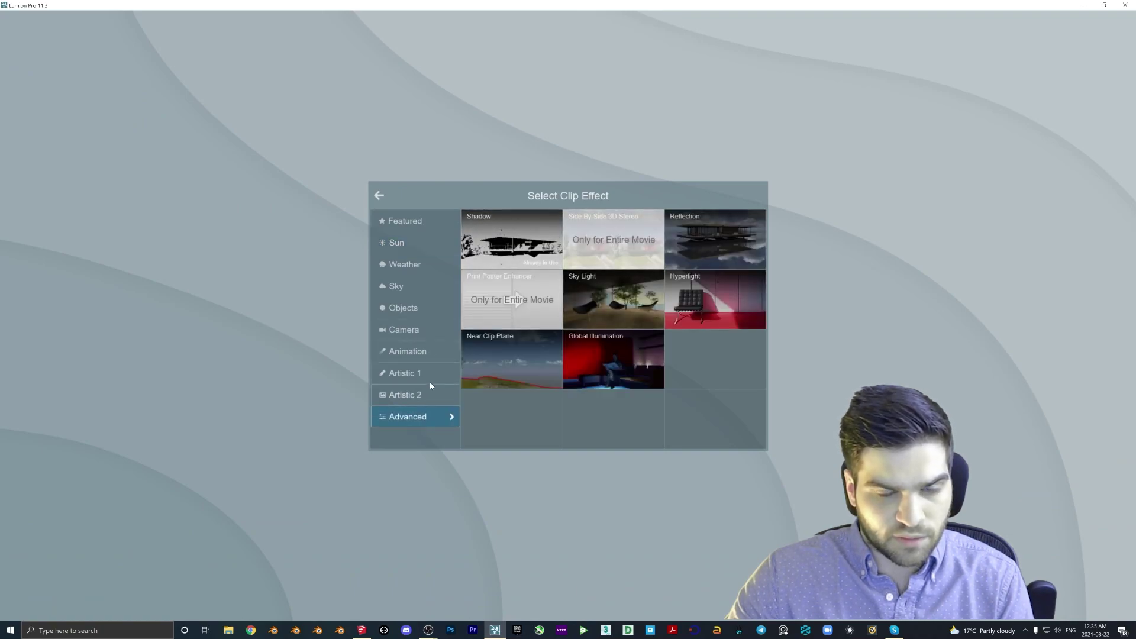
left_click(412, 329)
left_click(509, 299)
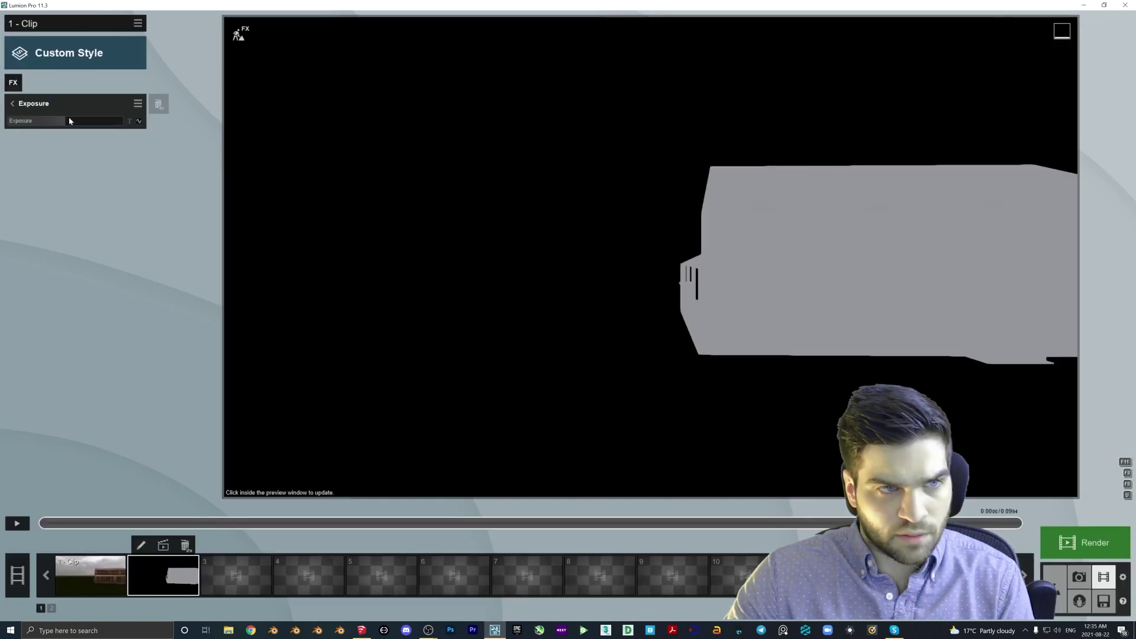
Raise the second clip's exposure to the maximum, refresh the preview and return to the effects list
left_click_drag(68, 123, 93, 122)
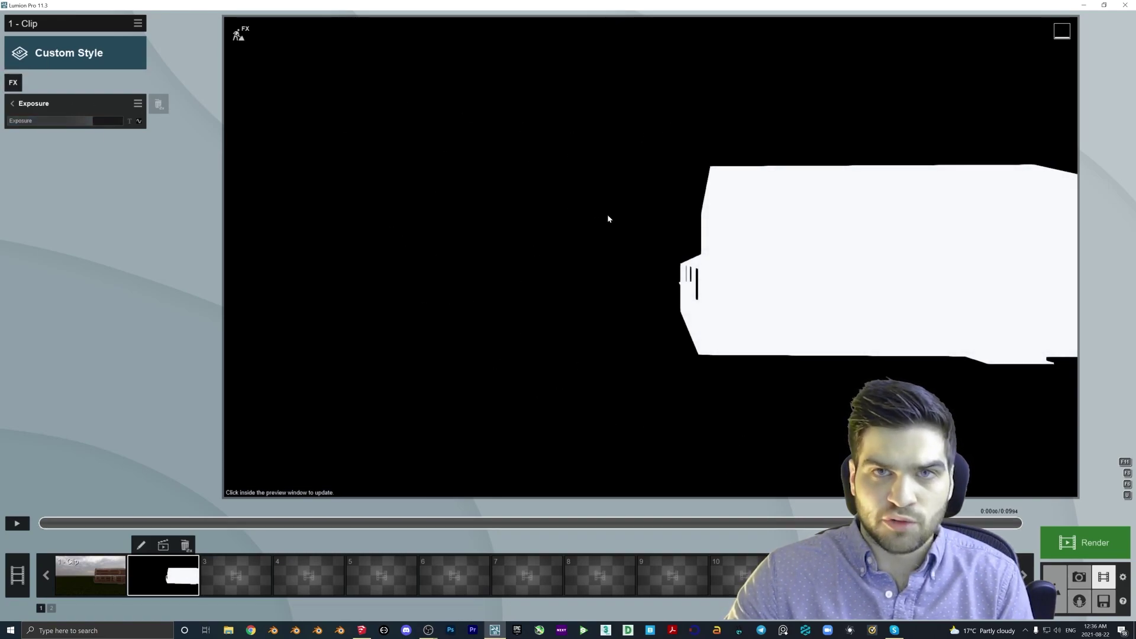
mouse_move(101, 124)
left_click_drag(94, 122, 88, 123)
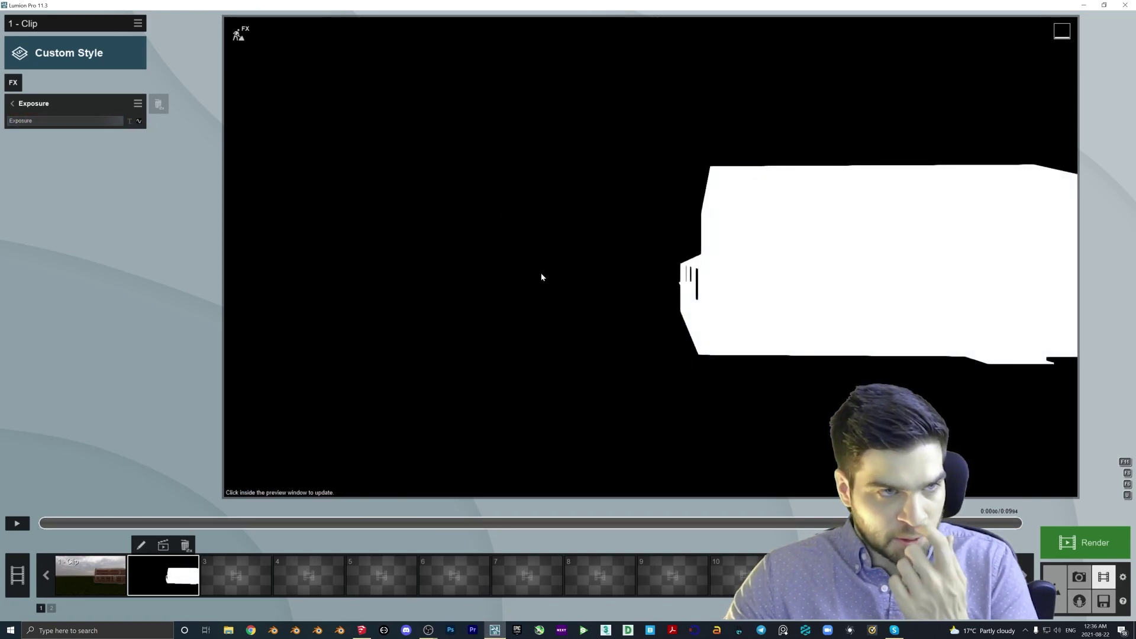
left_click(810, 229)
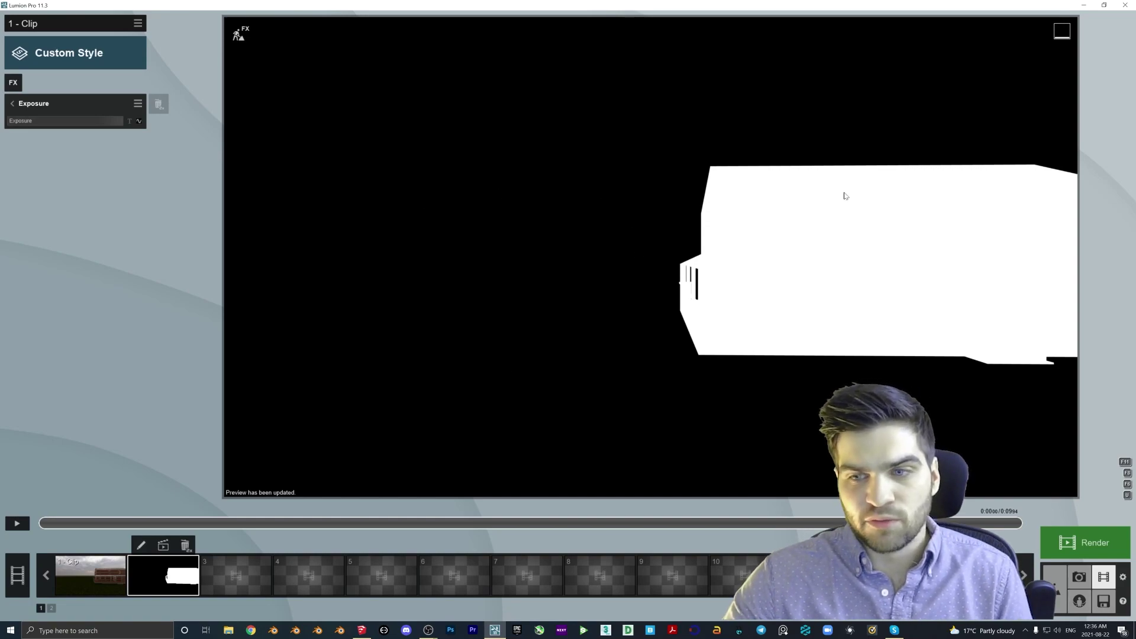
left_click(11, 103)
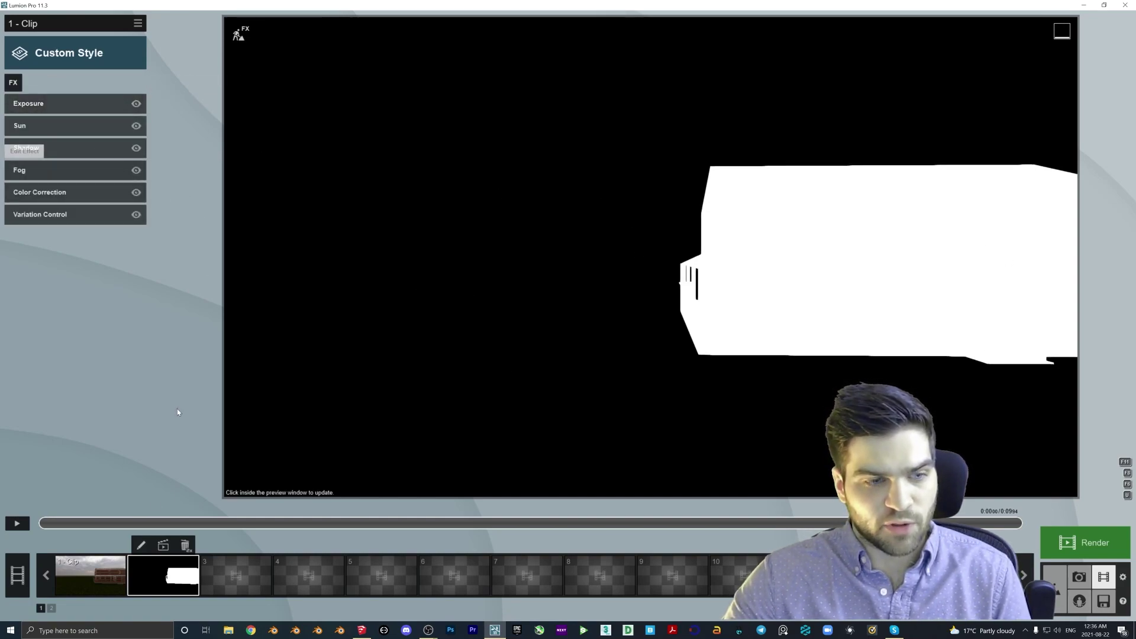
Add the Variation Control effect to the first clip, set the house to its textured variation, and return to the second clip
left_click(90, 574)
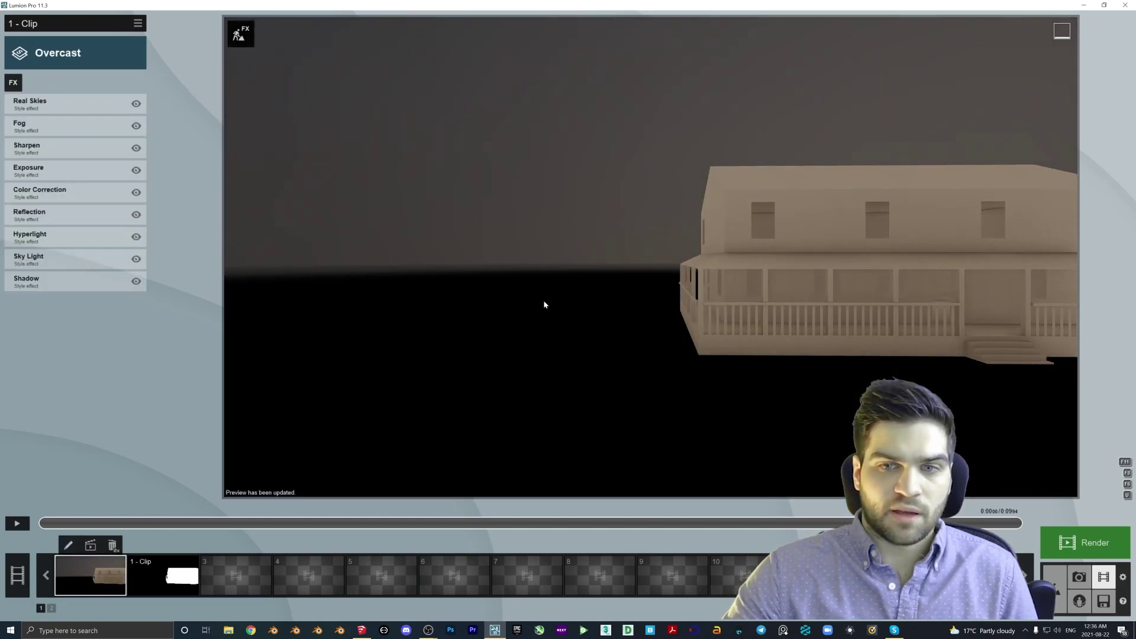
left_click(157, 103)
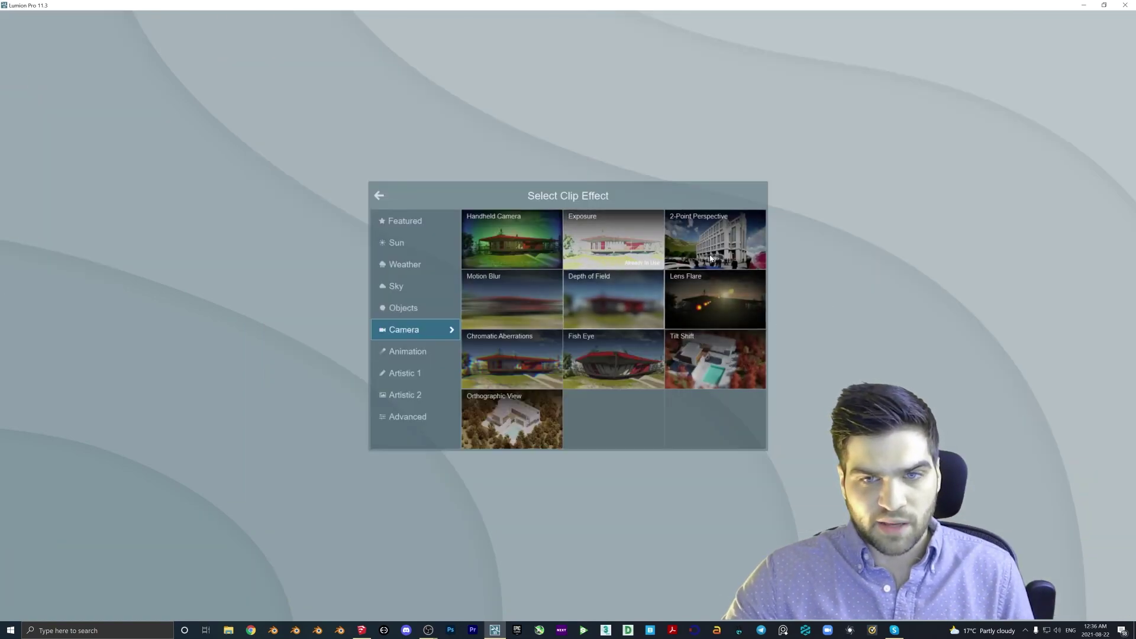
left_click(427, 302)
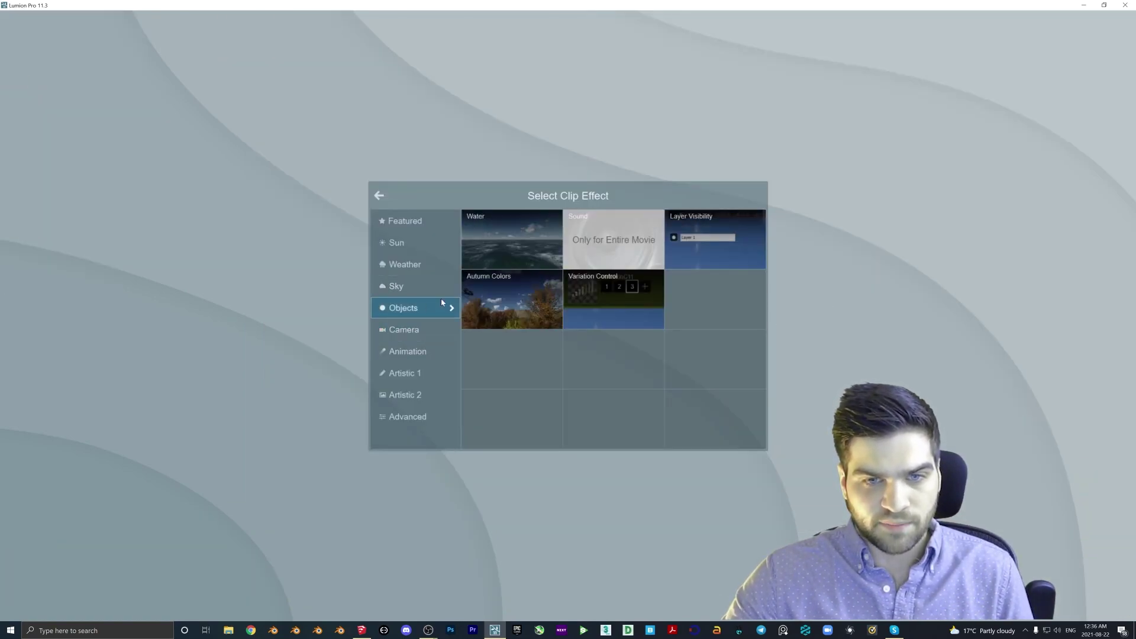
left_click(626, 309)
left_click(34, 128)
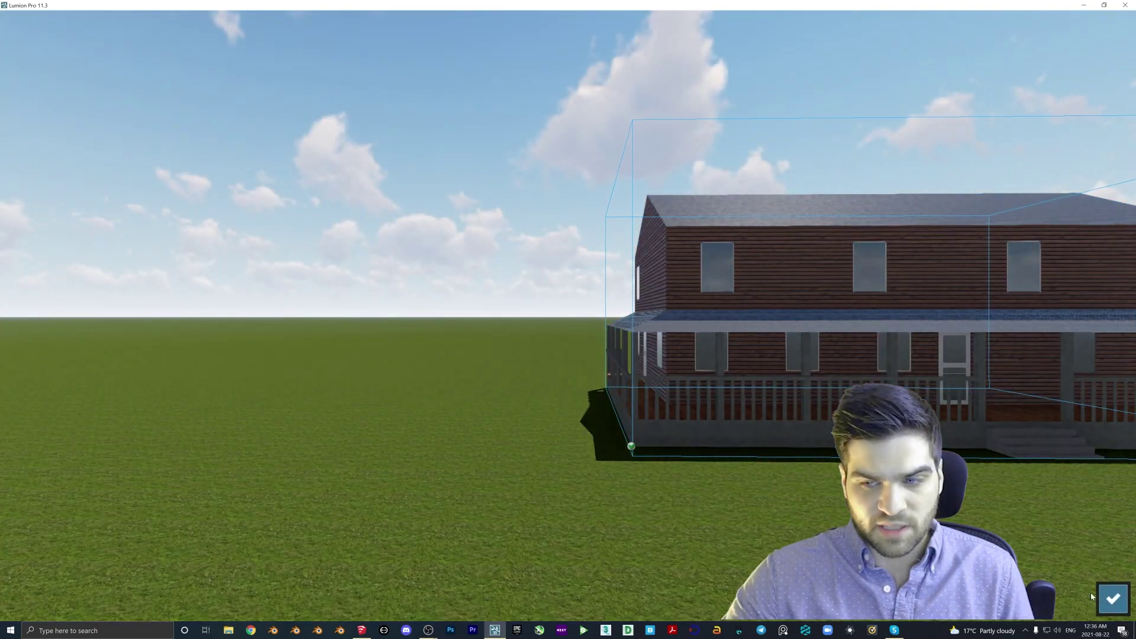
left_click(1102, 598)
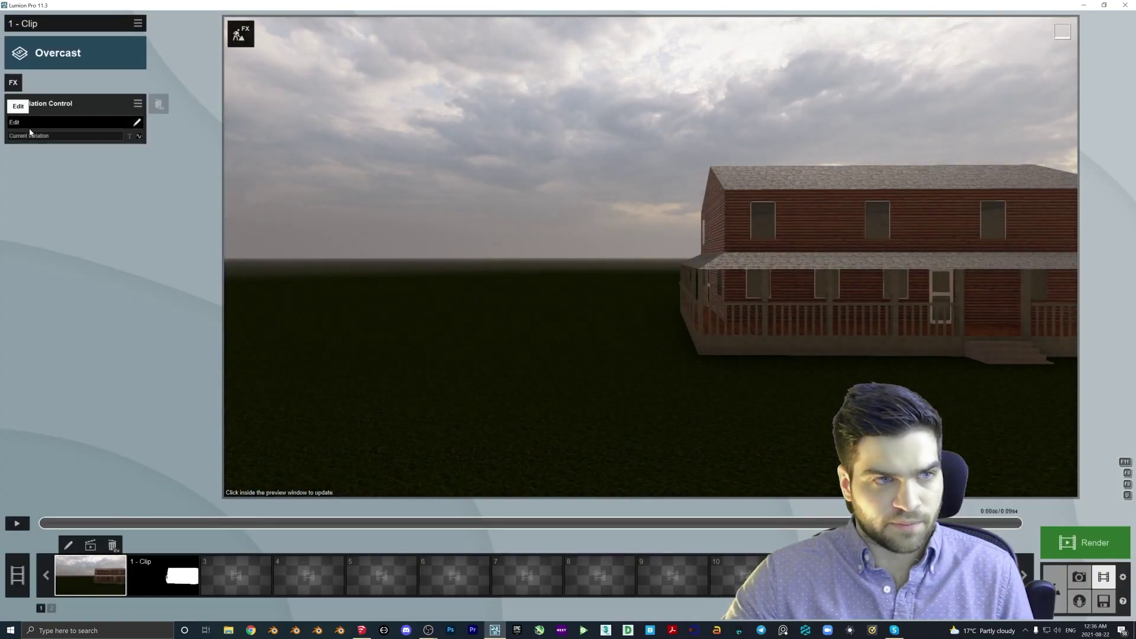
left_click(156, 569)
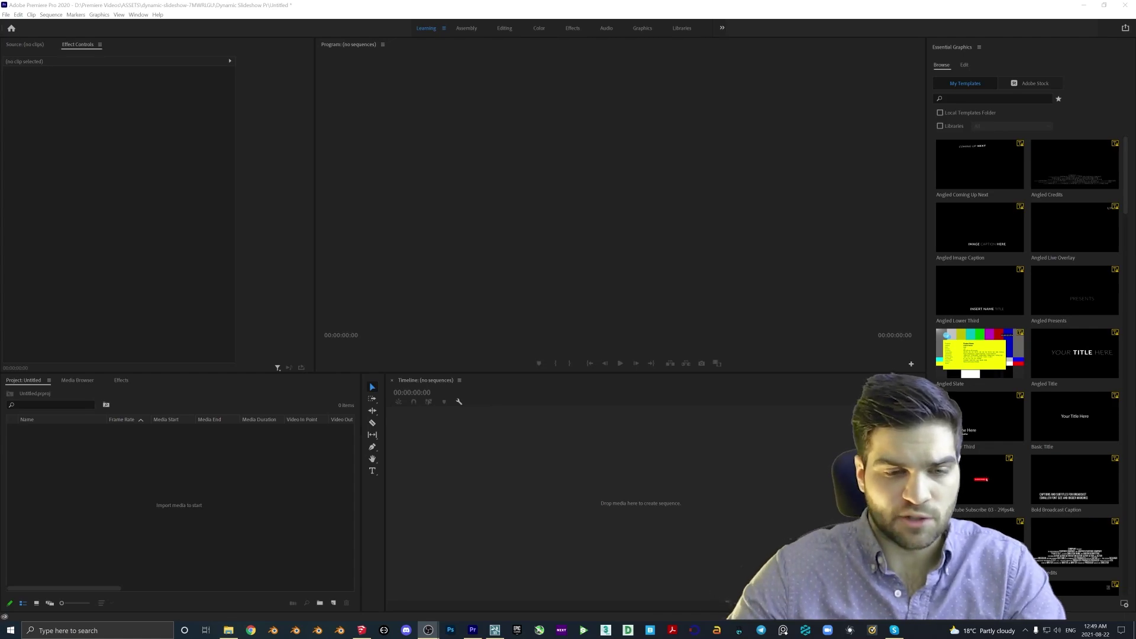
Play the rendered Color and mask videos from the Landscape Mask folder to check them
left_click(228, 630)
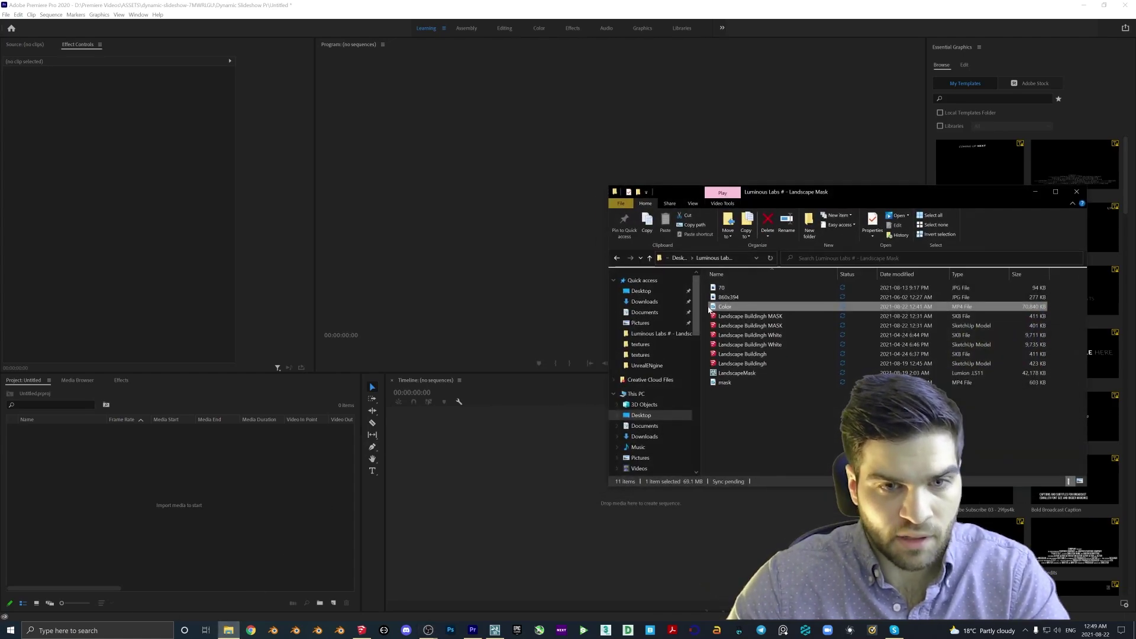
double_click(742, 307)
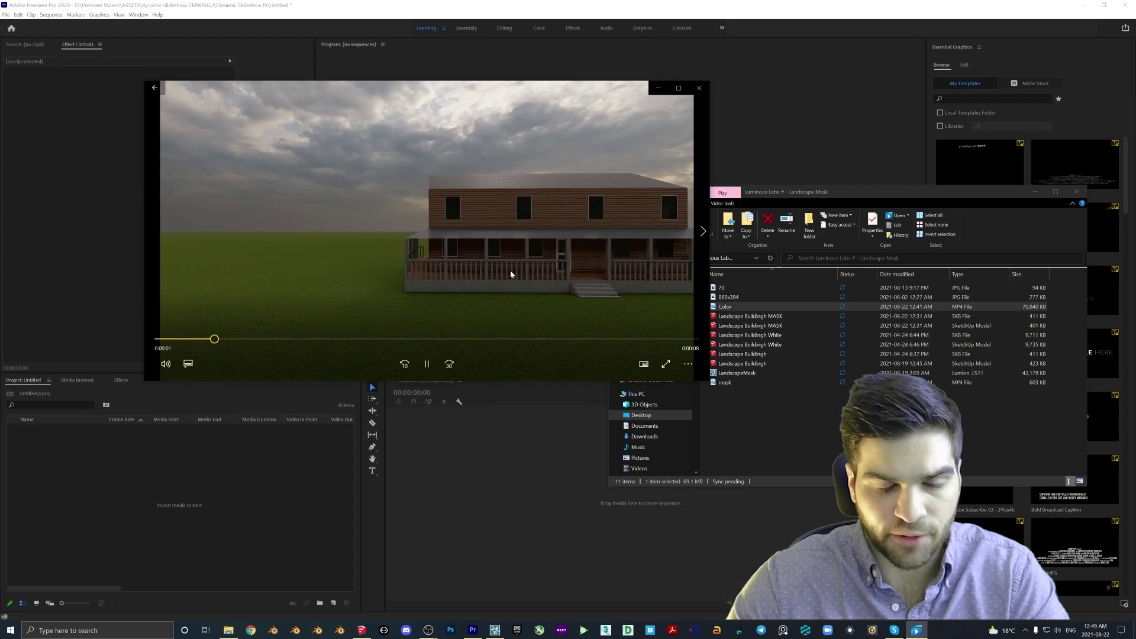
left_click(699, 88)
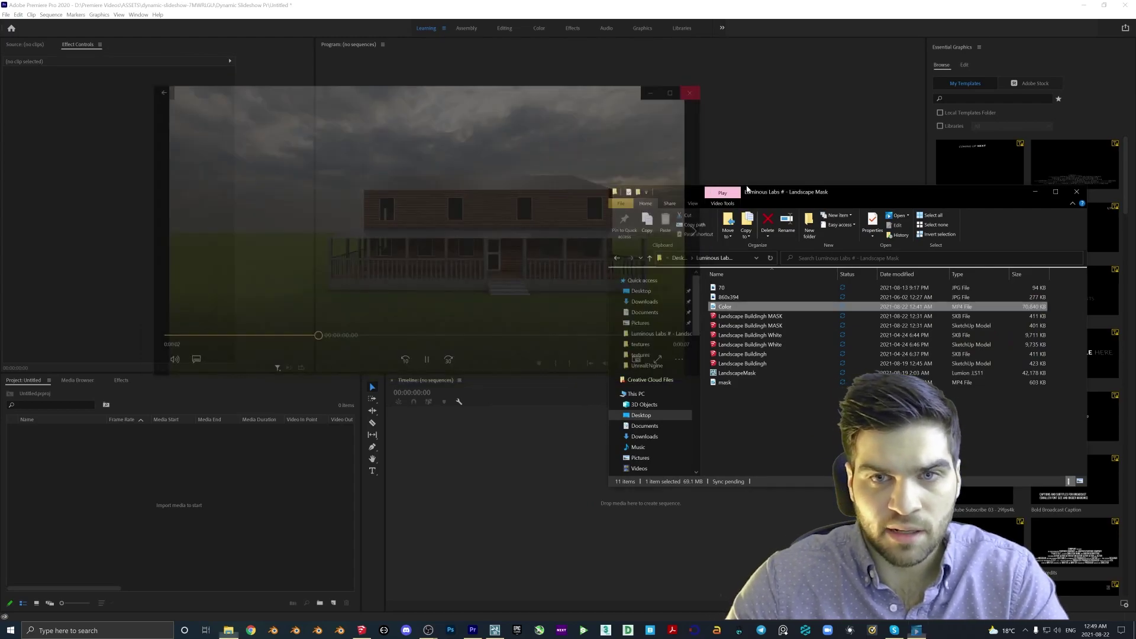
double_click(724, 382)
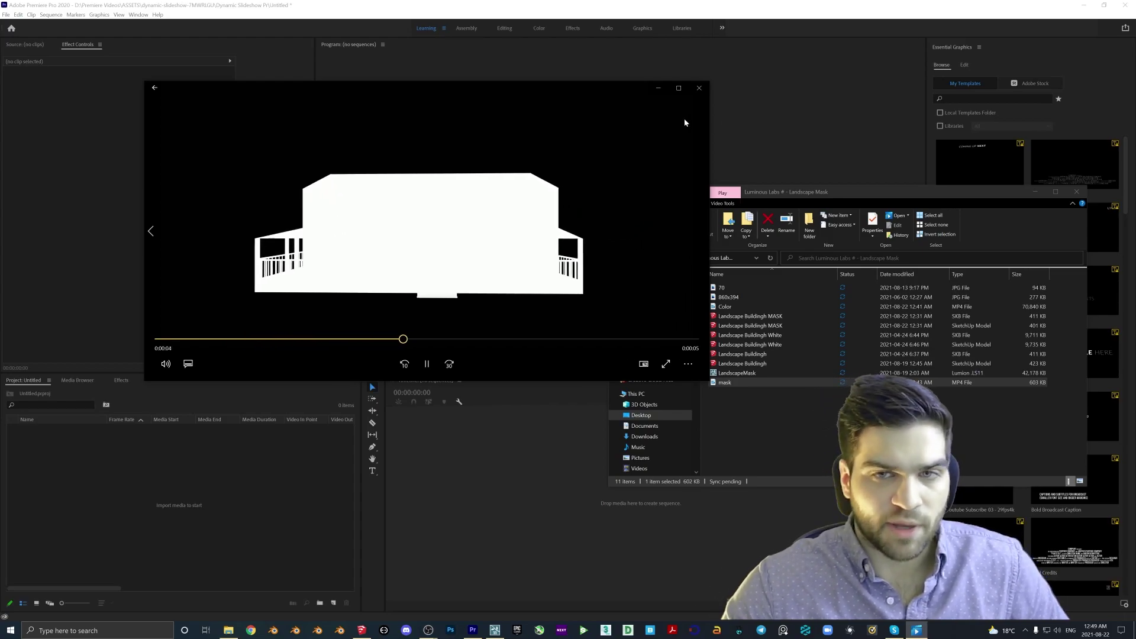
left_click(698, 87)
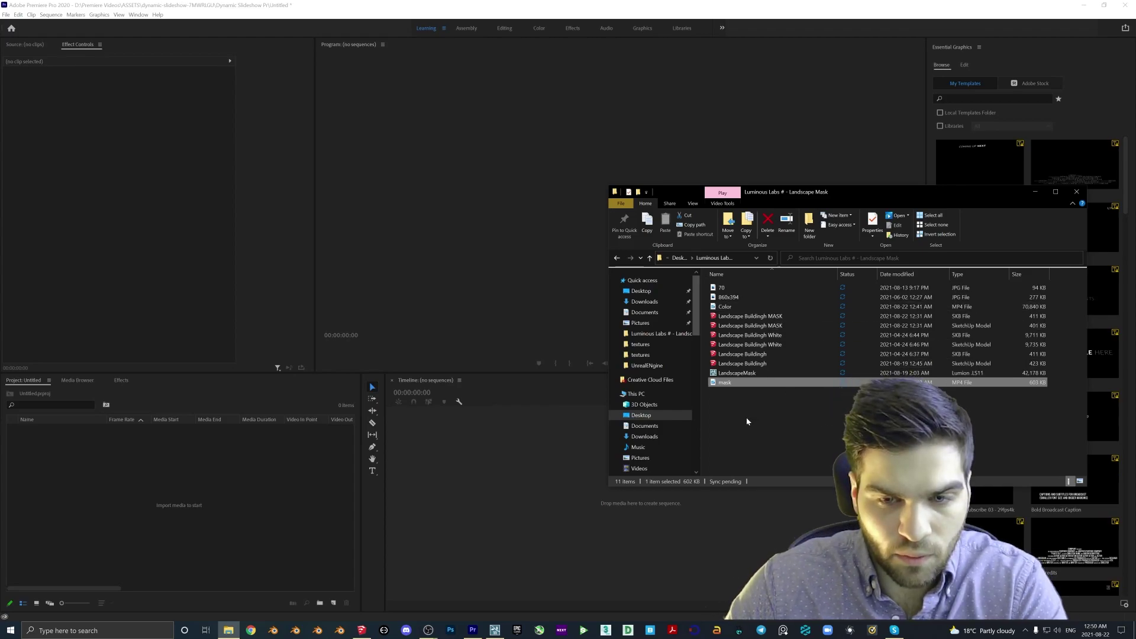
Create a Premiere Pro sequence from the mask video and stack it on V3 above the Color video on V2
left_click_drag(734, 382, 469, 438)
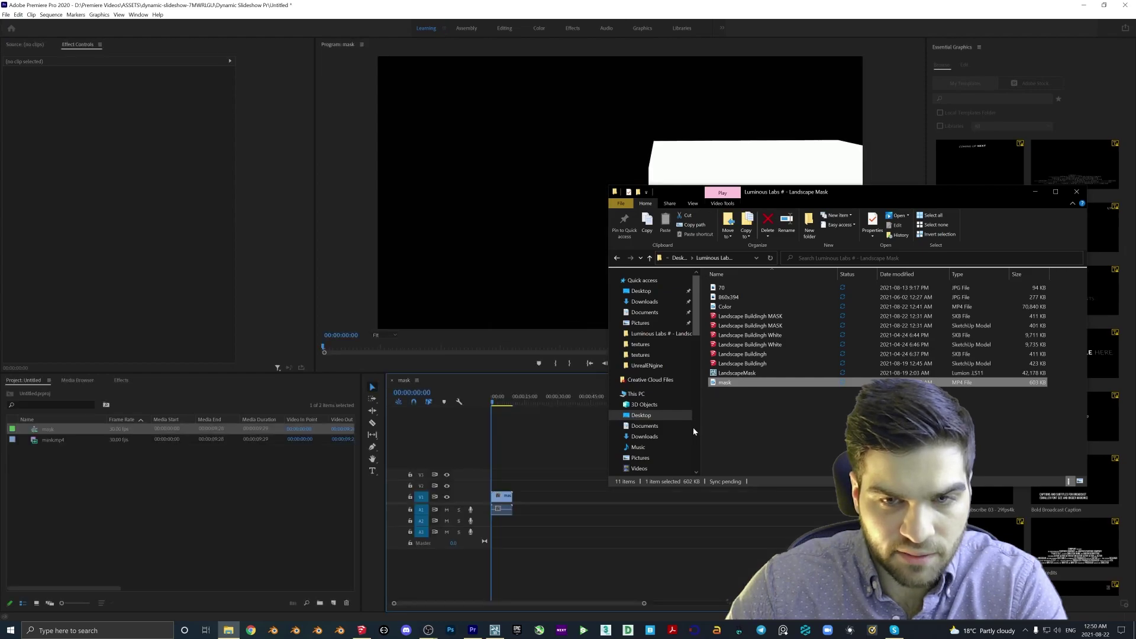
left_click_drag(724, 306, 502, 474)
left_click(503, 486)
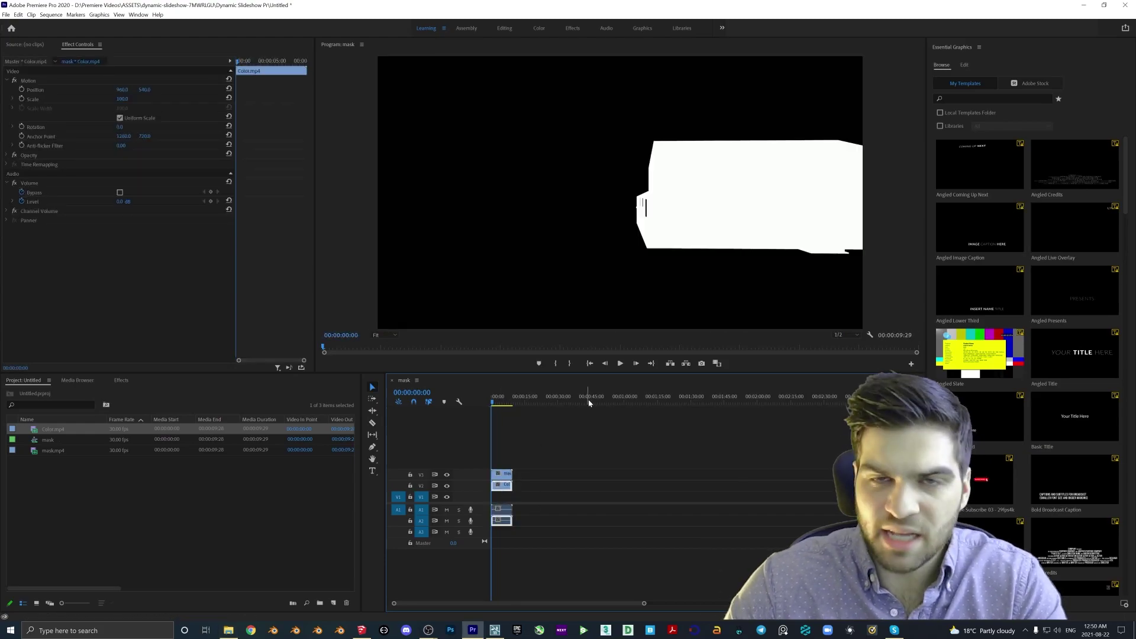
Preview the 860x394 image and place it on V1 beneath the Color and mask clips
left_click(228, 630)
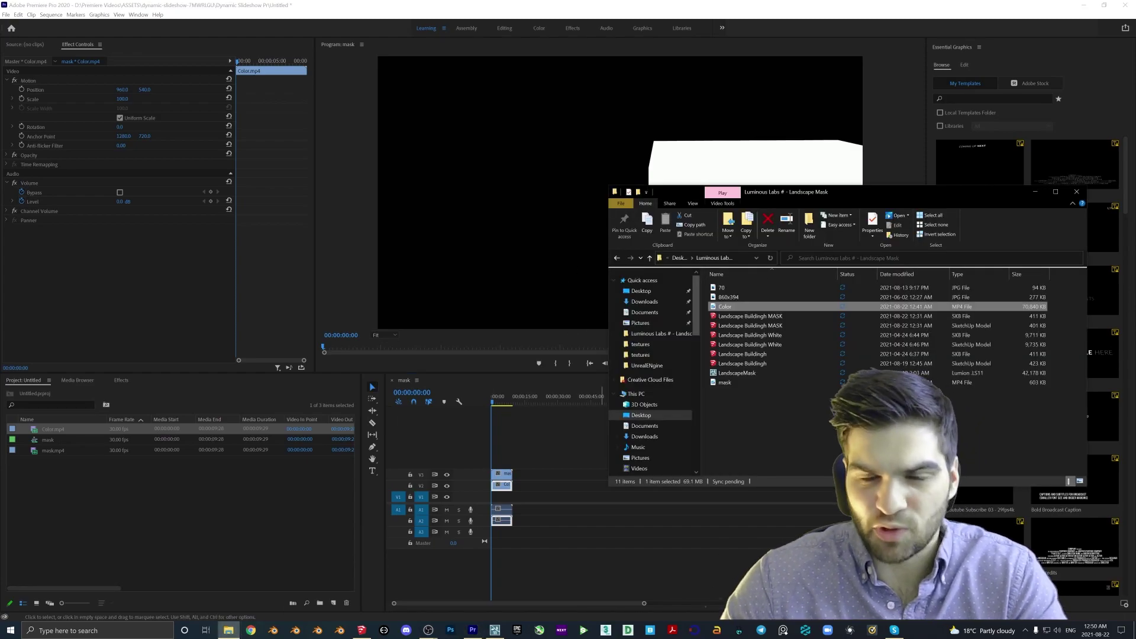
double_click(728, 297)
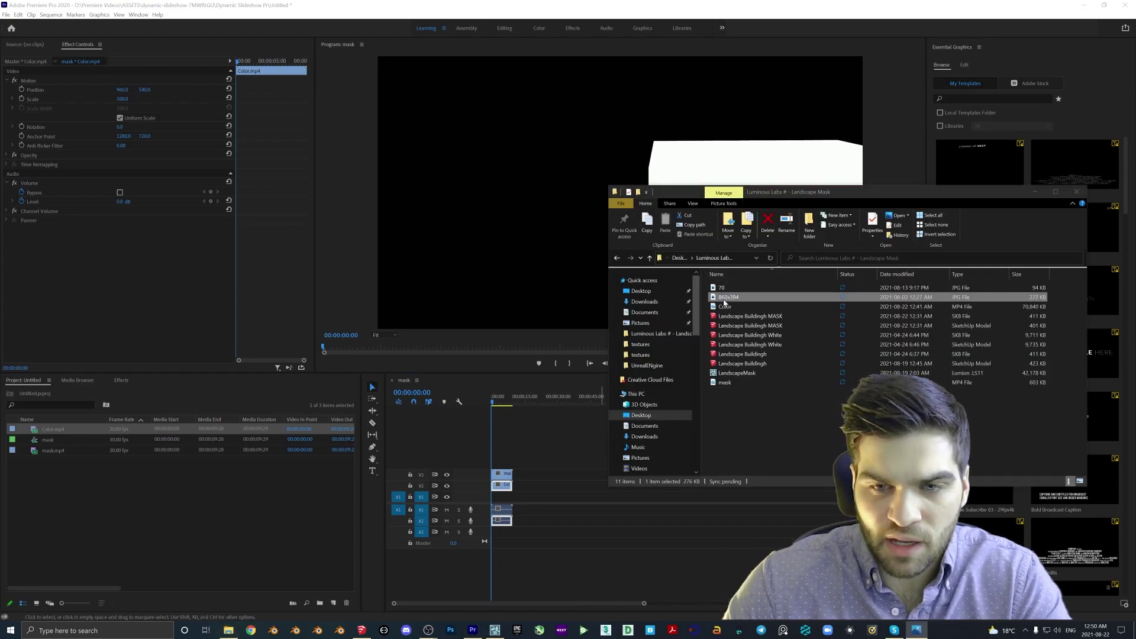
left_click(999, 160)
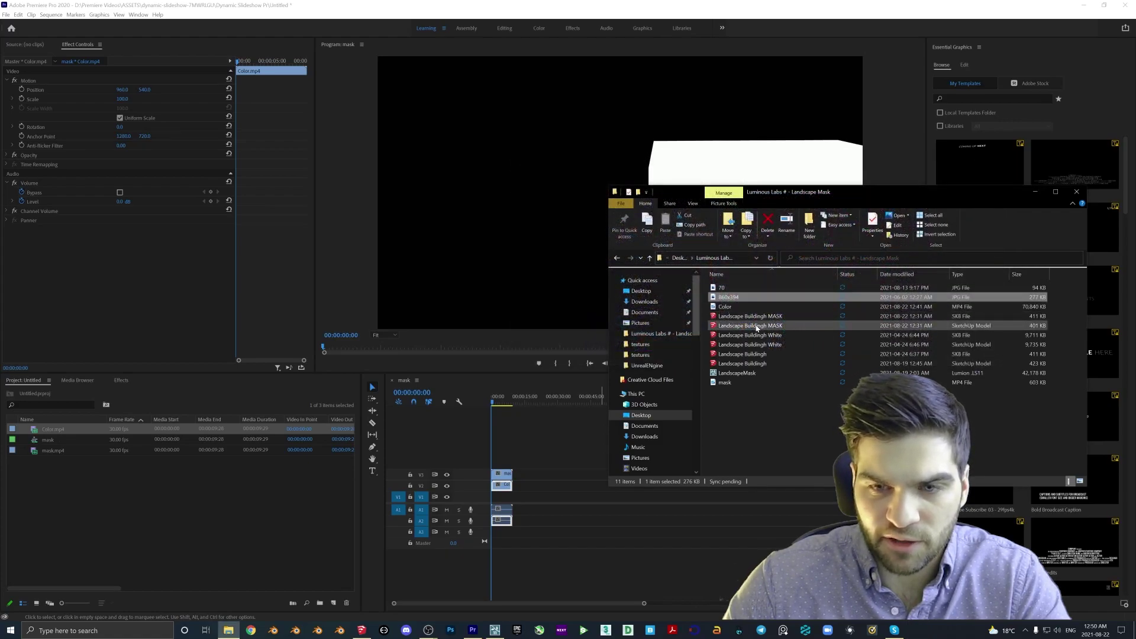
left_click_drag(728, 297, 507, 496)
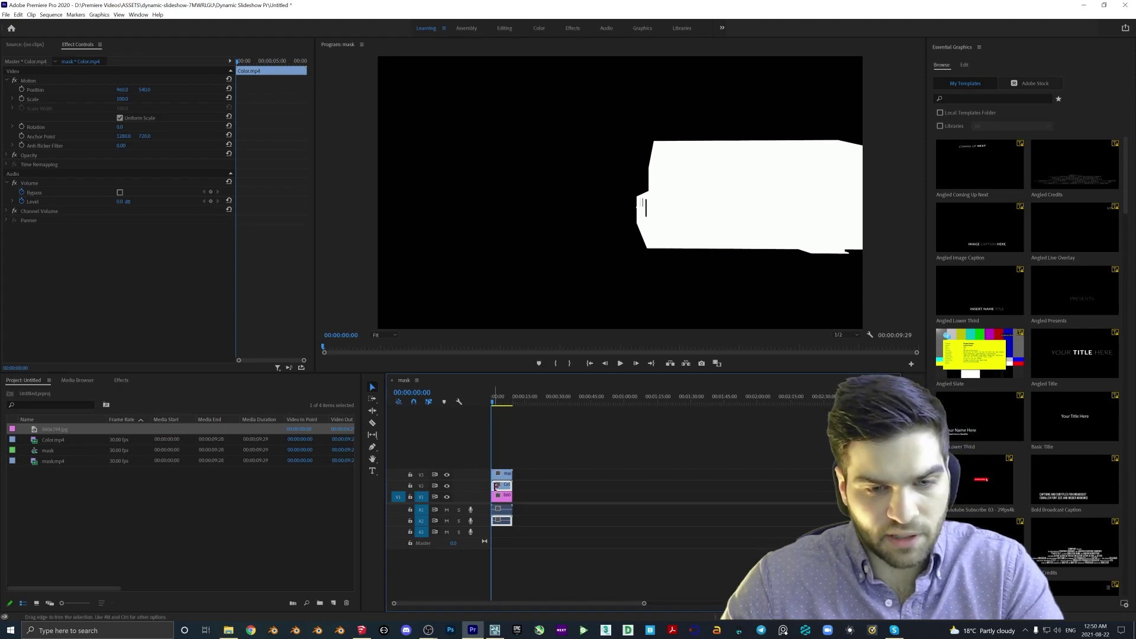
Find the Track Matte Key effect and apply it to the Color clip on V2
left_click(68, 404)
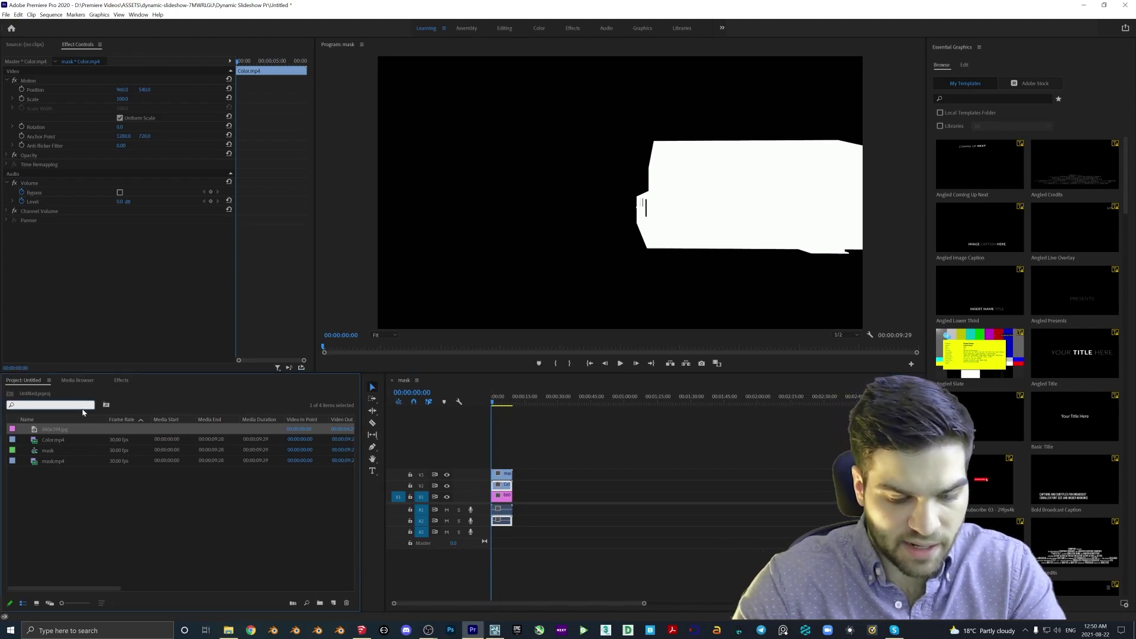
left_click(121, 381)
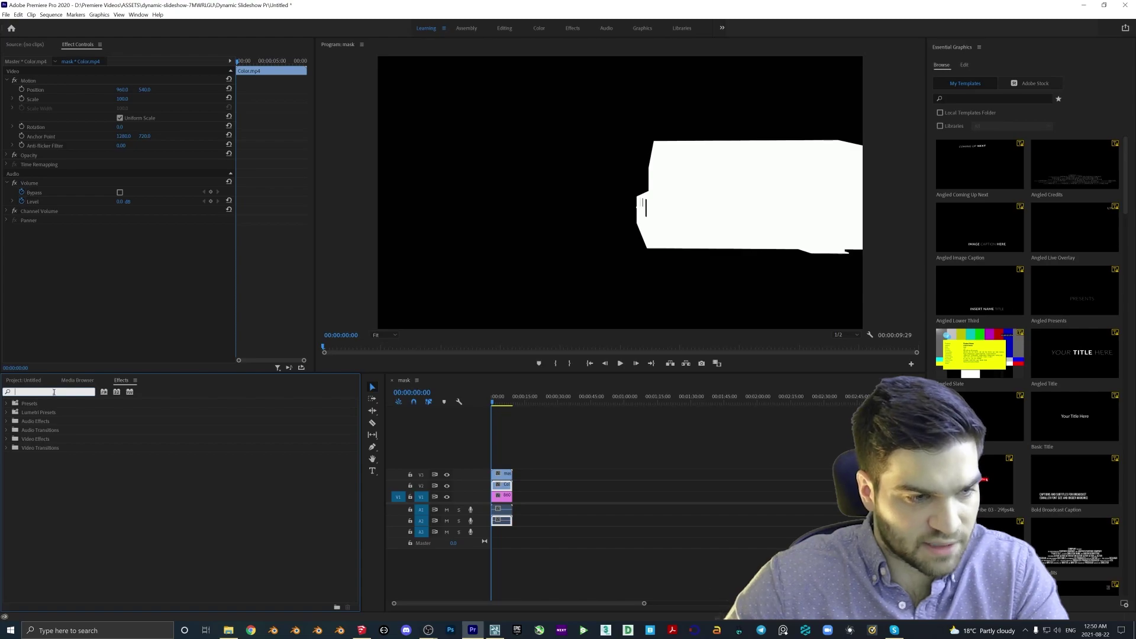
type("track ma")
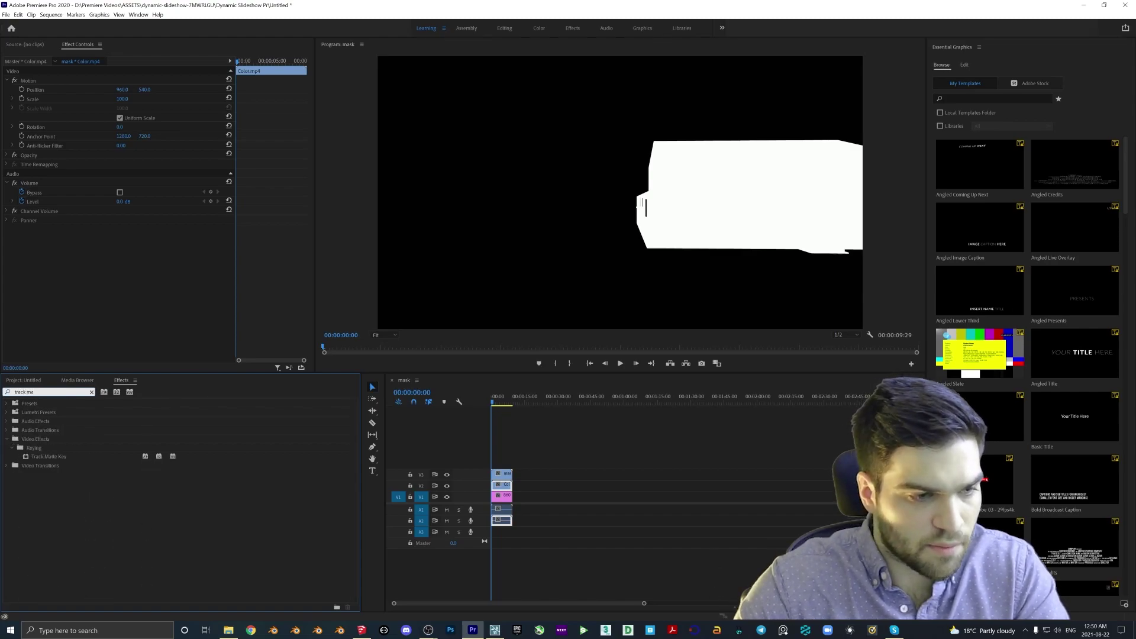
left_click_drag(48, 456, 507, 485)
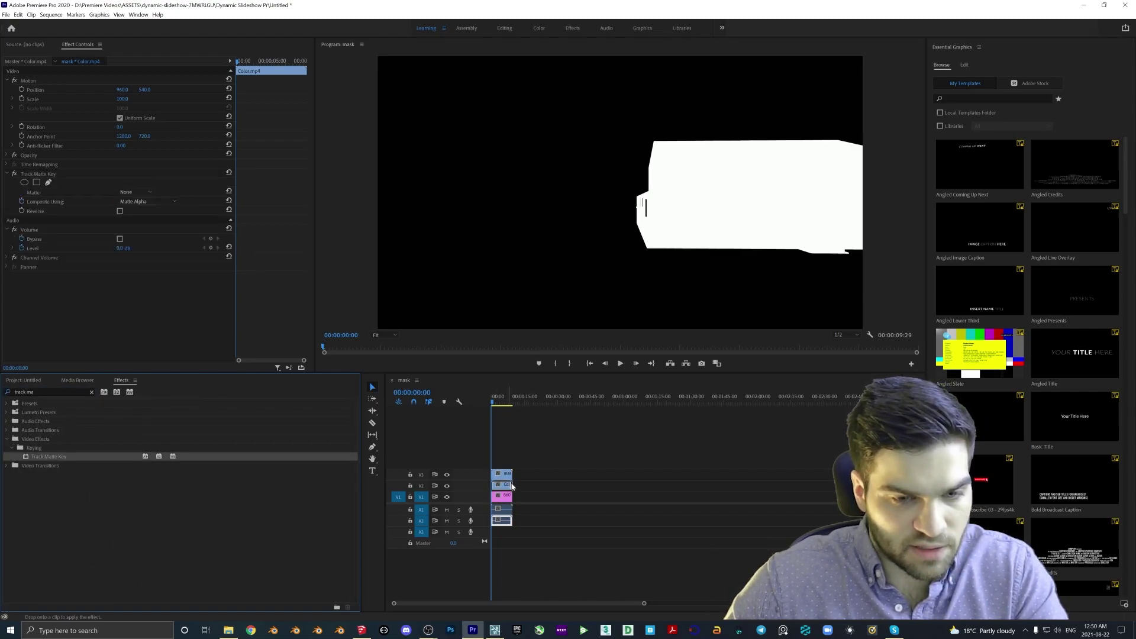
Set the Track Matte Key's matte to Video 3 and composite it using Matte Luma
left_click(135, 192)
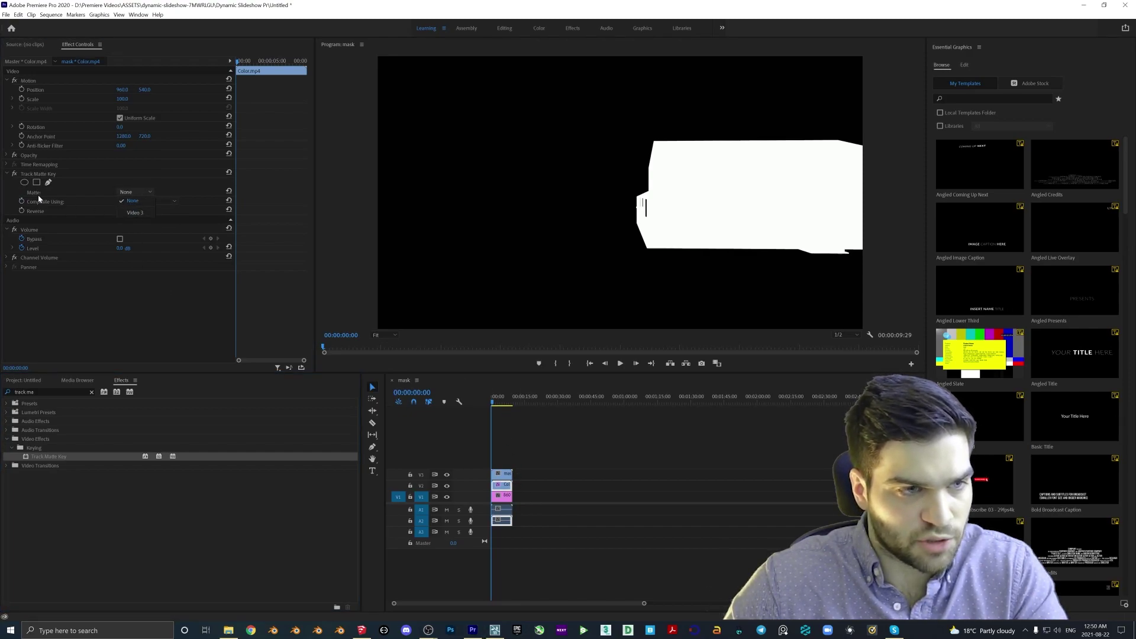
left_click(134, 212)
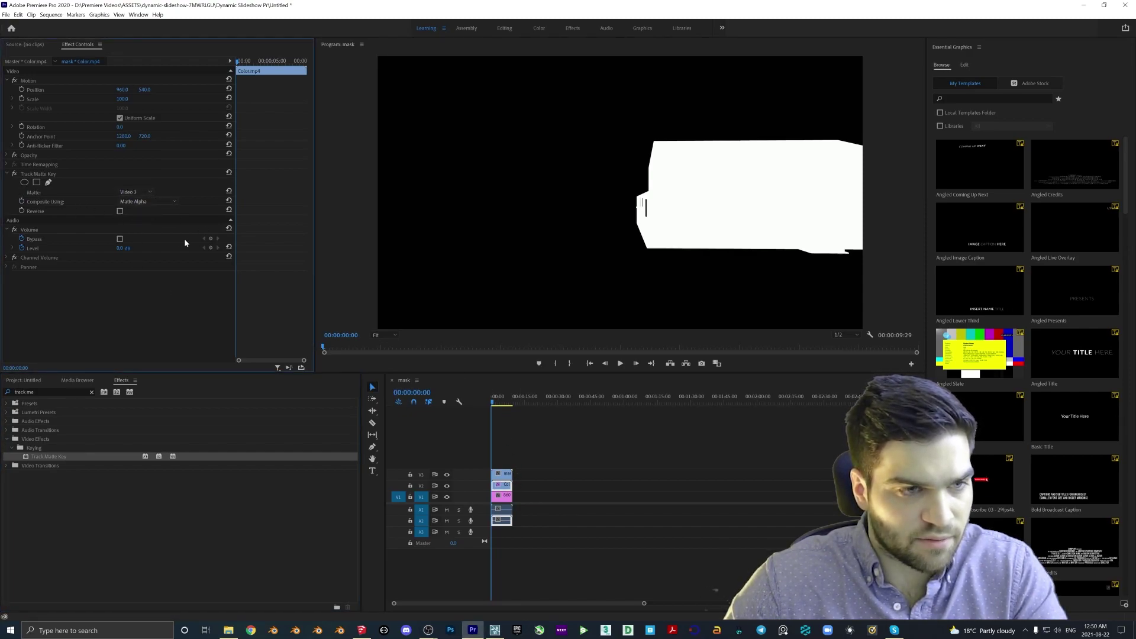
left_click(138, 203)
left_click(141, 220)
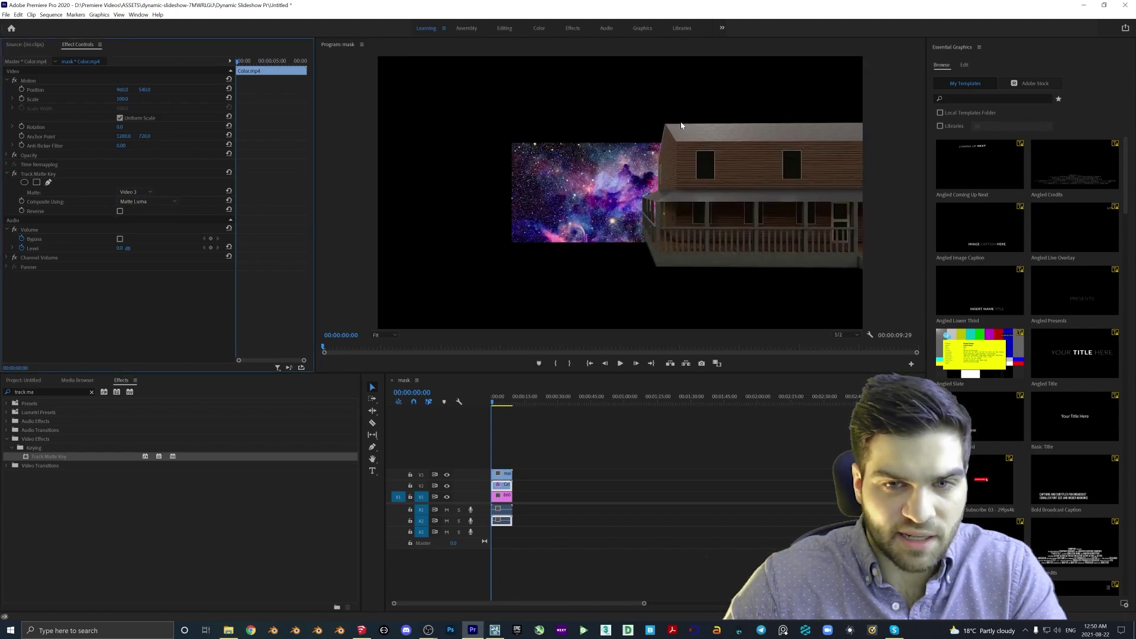
Scale the galaxy background image on V1 to 200, and enlarge it further until it fills the frame
left_click(562, 172)
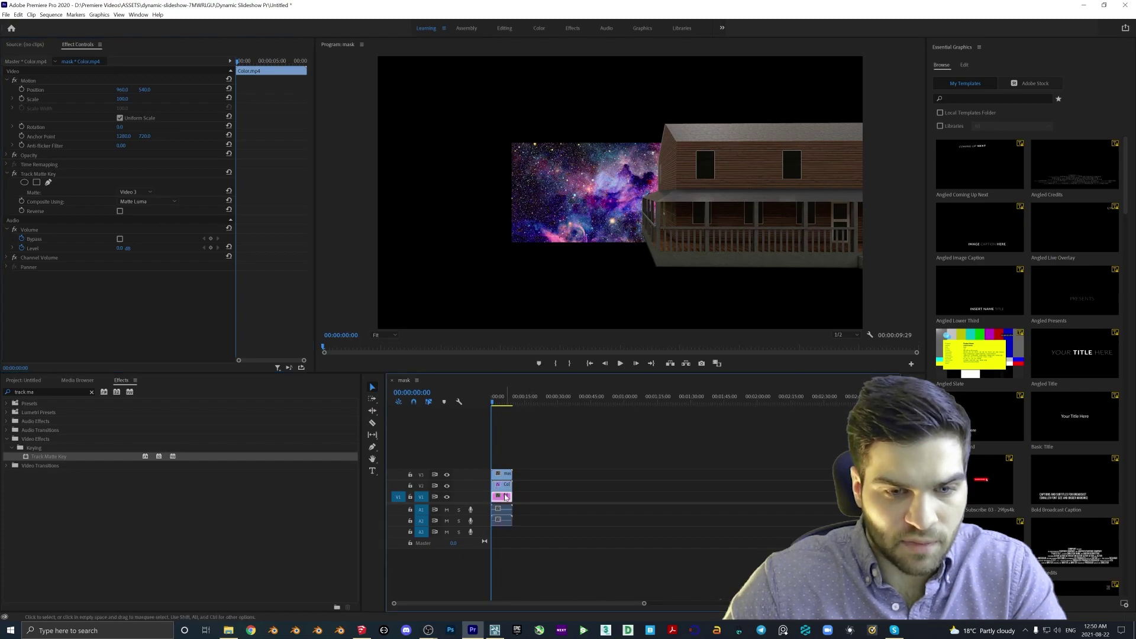
left_click(124, 99)
type("200")
key("Return")
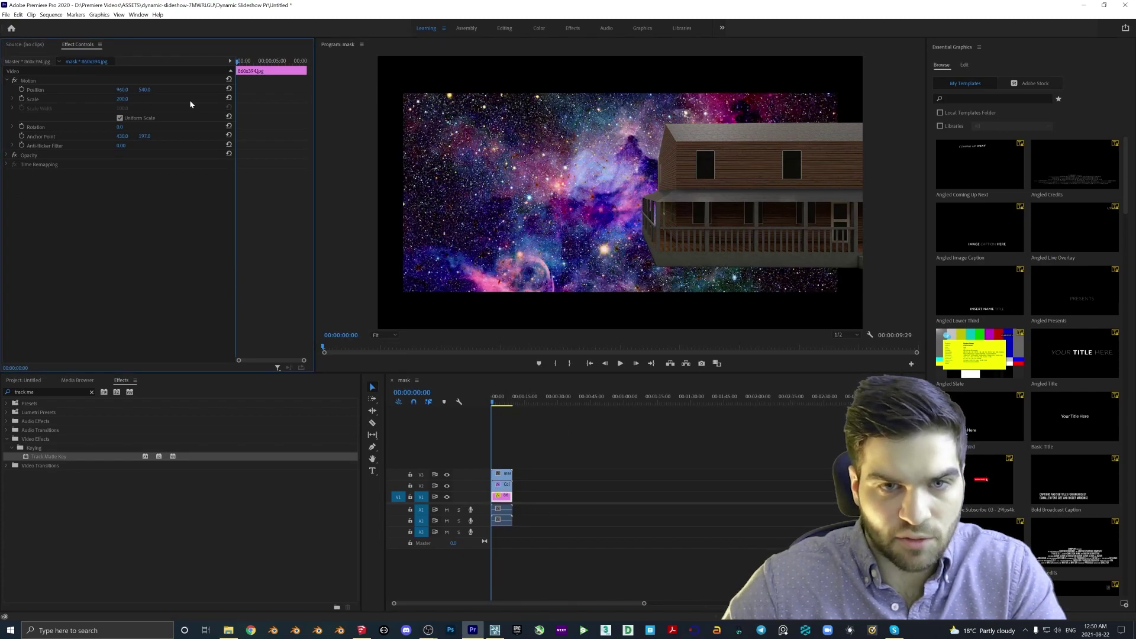
left_click_drag(122, 99, 174, 99)
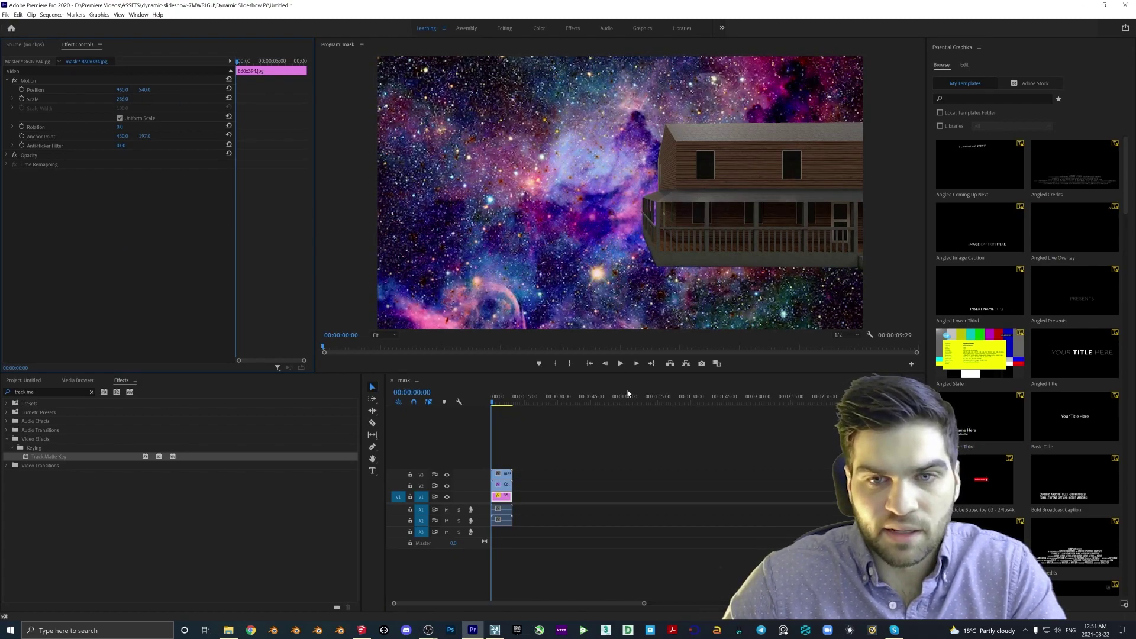
Play back the sequence to check the masked house against the galaxy background
left_click(620, 364)
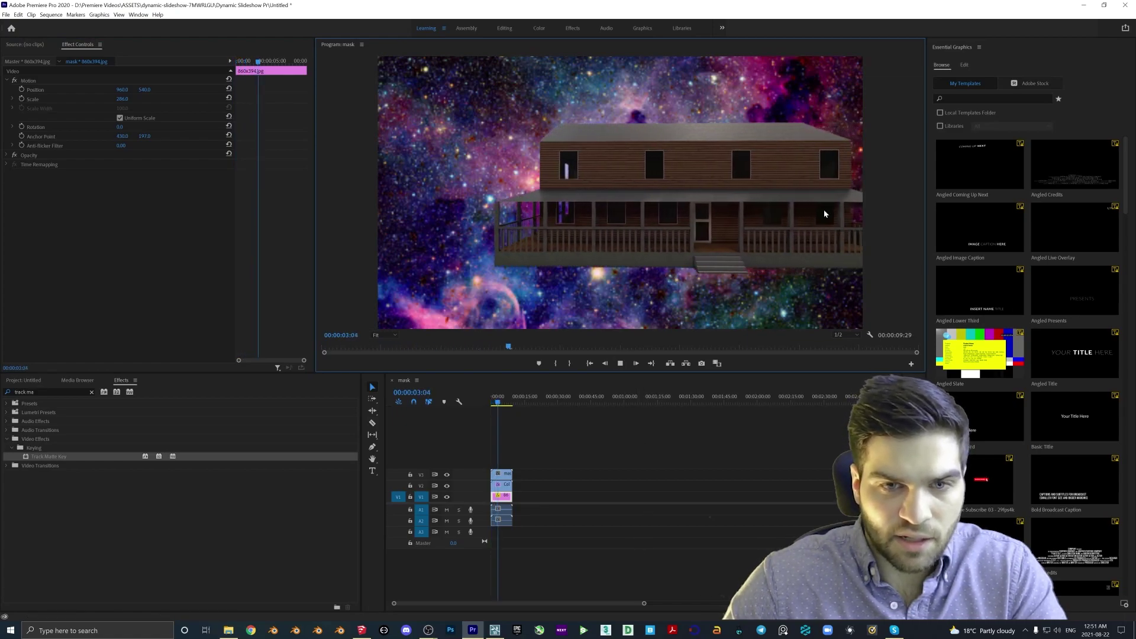
left_click(620, 364)
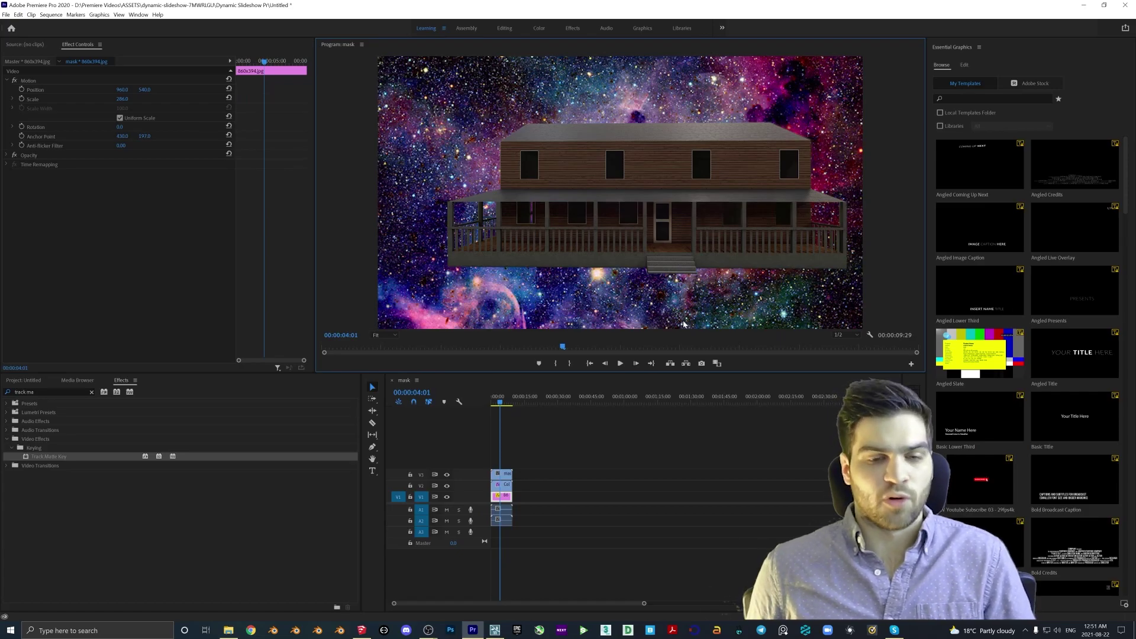
Switch to Lumion, open Movie mode and select the Overcast clip
key("w")
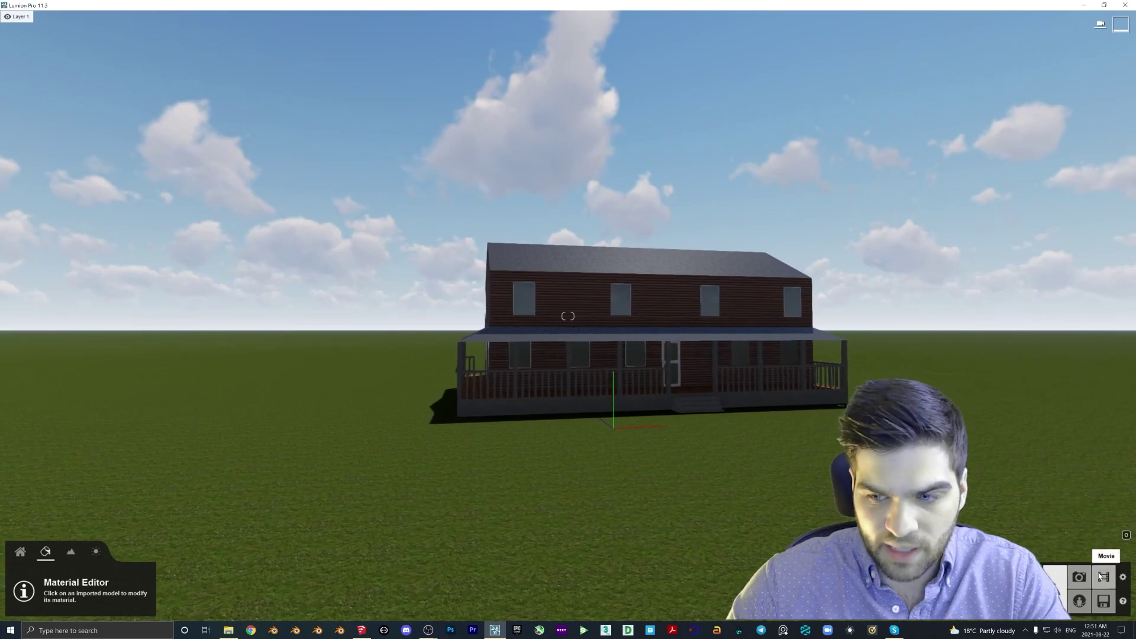
left_click(1102, 576)
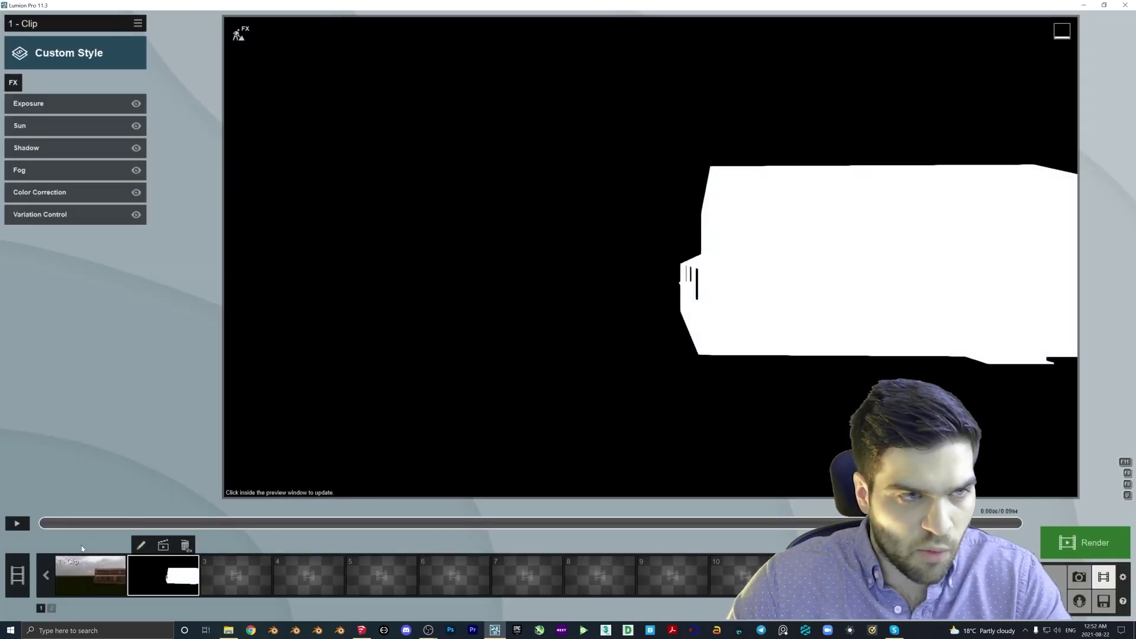
left_click(89, 571)
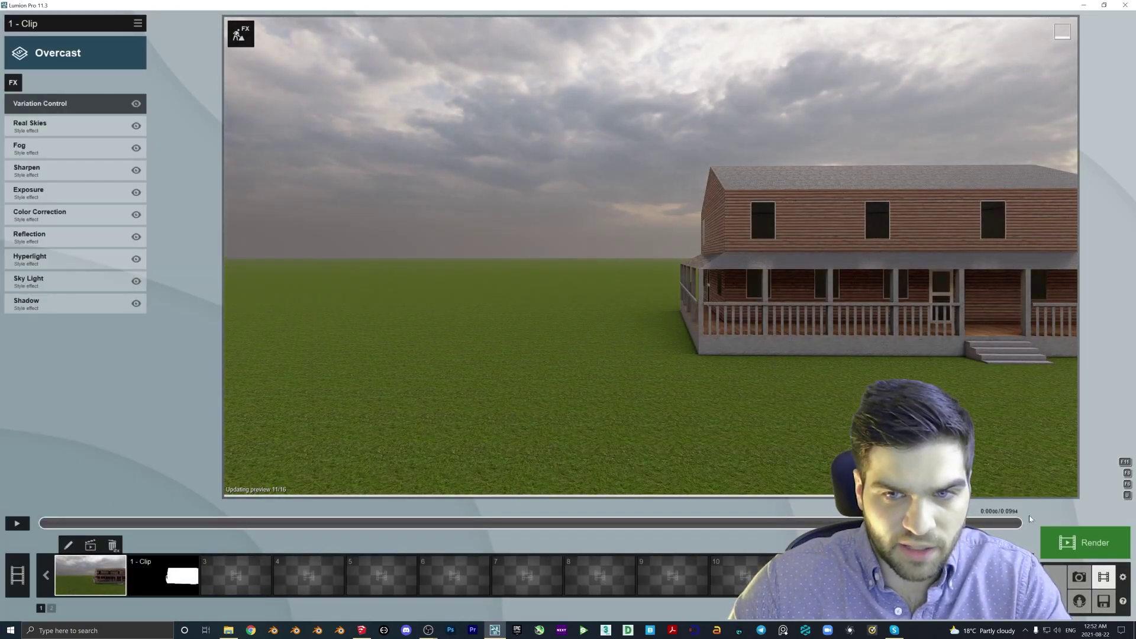
Look at Photo mode, return to Movie mode and refresh the Overcast clip's preview
left_click(1079, 576)
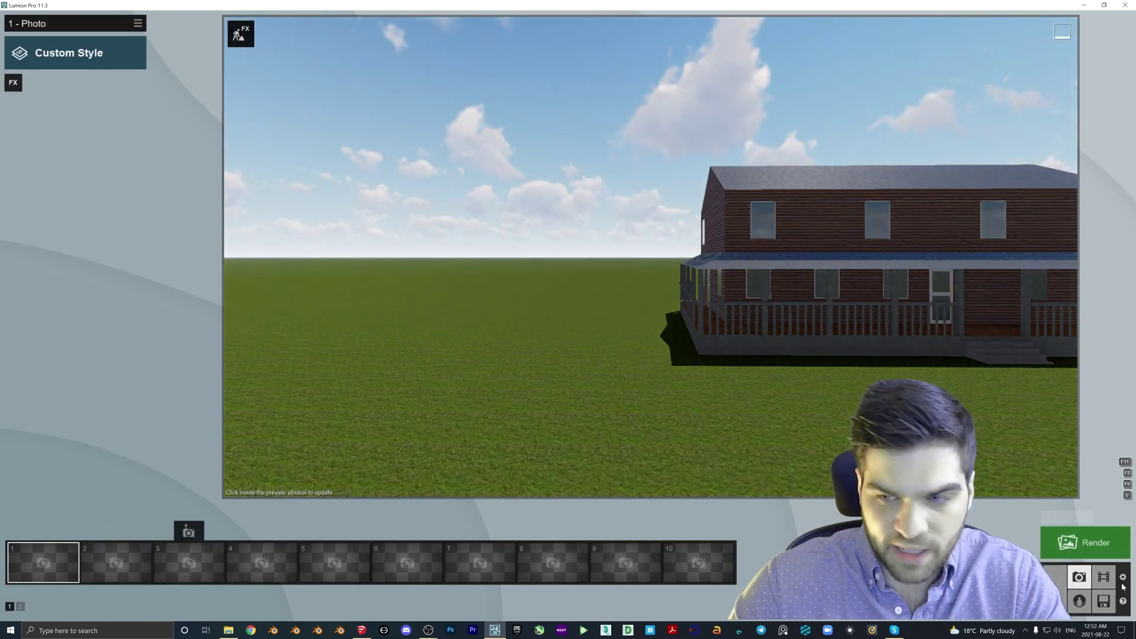
left_click(1102, 577)
left_click(138, 23)
left_click(111, 36)
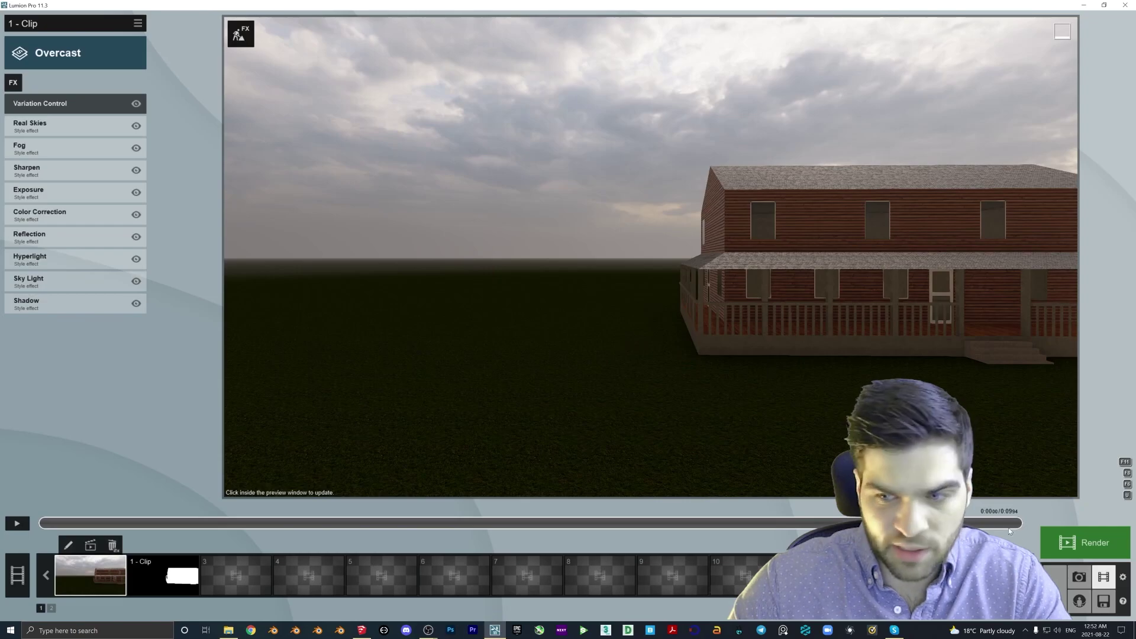
left_click(784, 308)
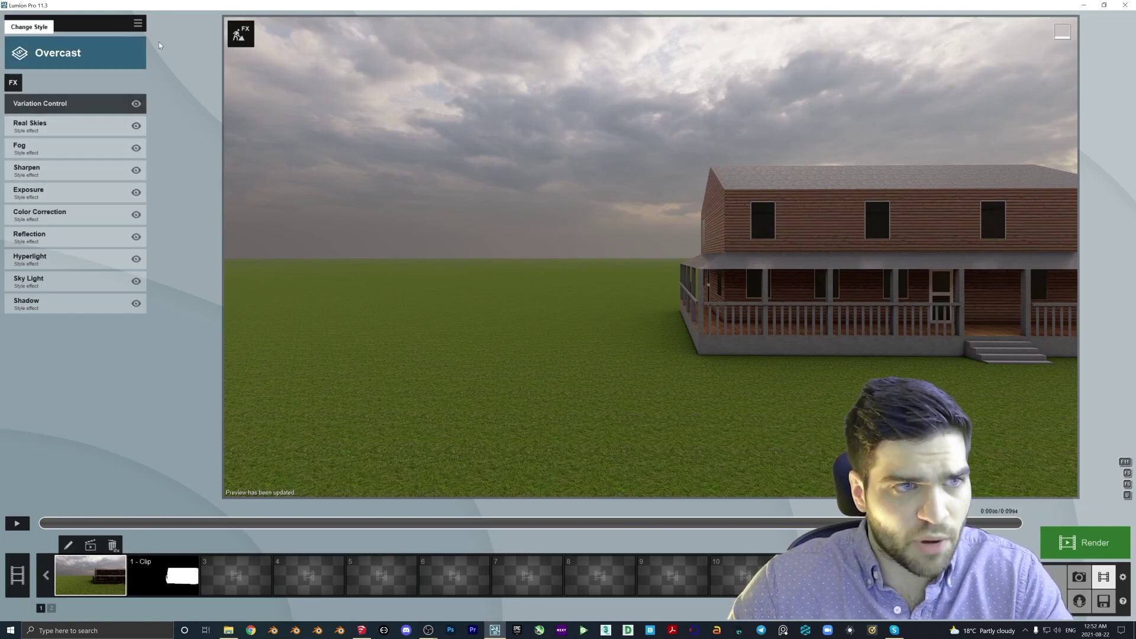
Open Photo mode and paste the movie clip's Overcast effects onto the first photo
left_click(1079, 577)
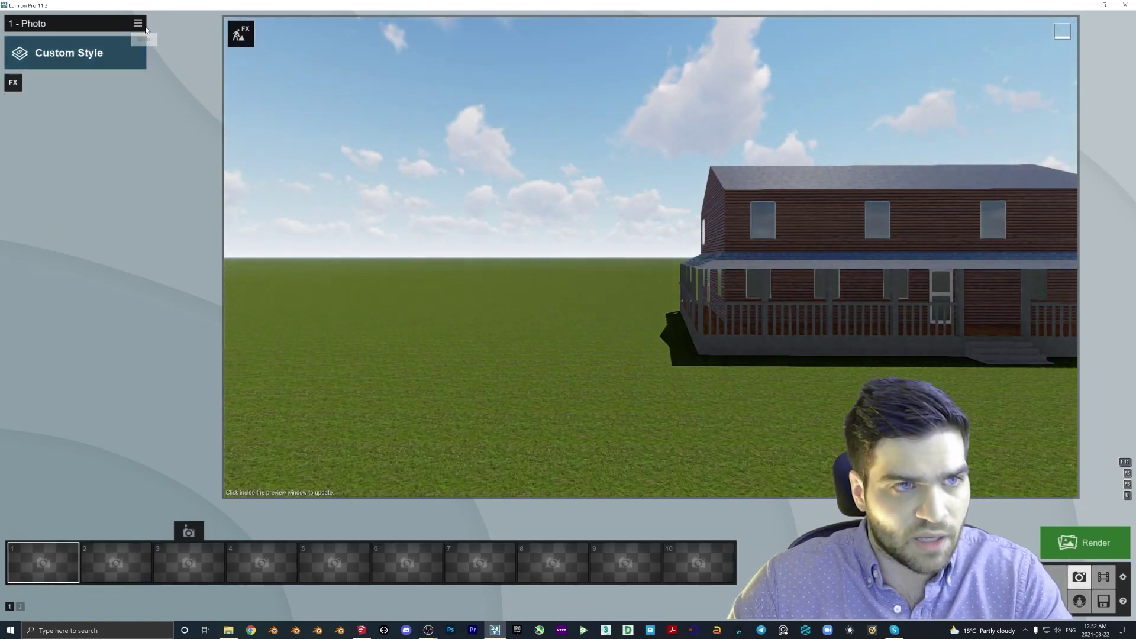
left_click(136, 26)
left_click(156, 37)
left_click(132, 60)
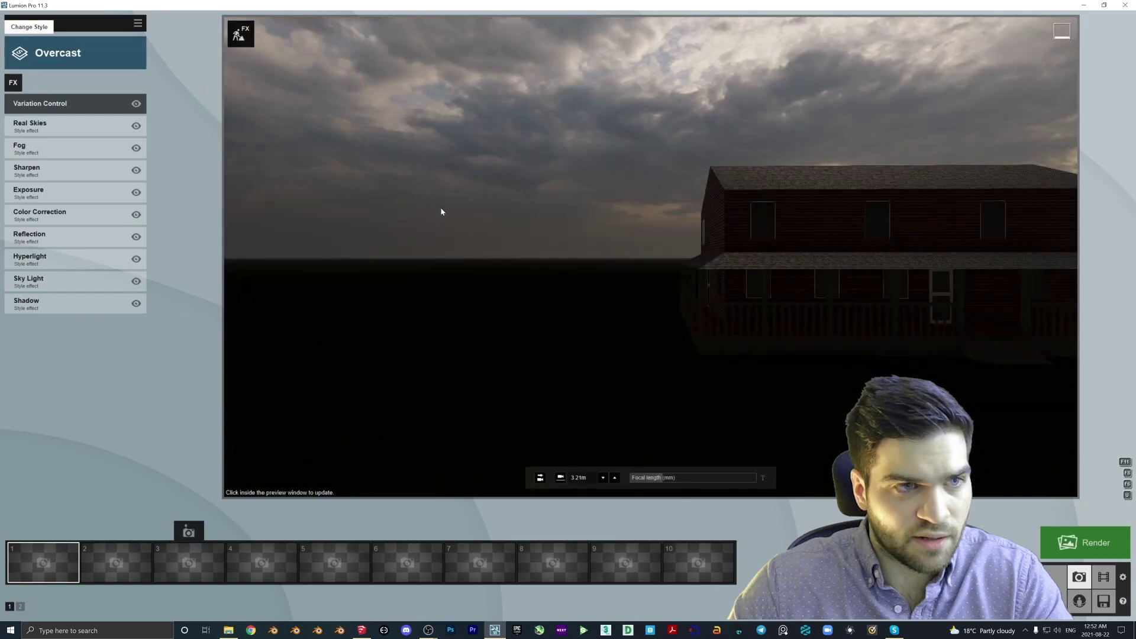
Render the current shot with its sky alpha at Desktop size 1920x1080 as the JPG file test1, and close the finished render
left_click(1094, 552)
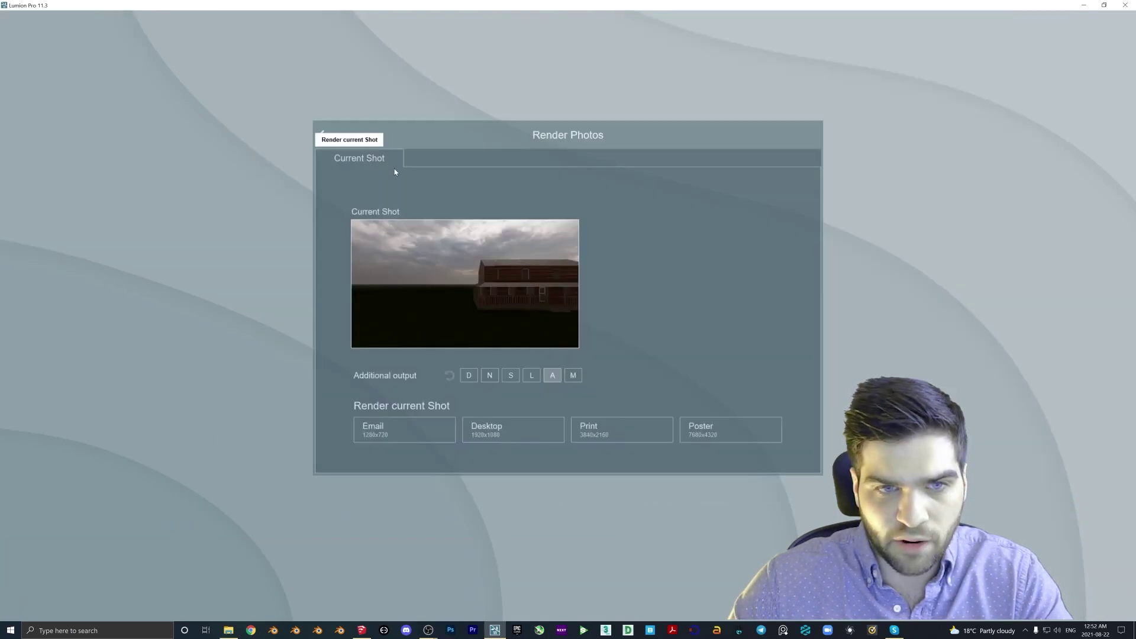
left_click(533, 427)
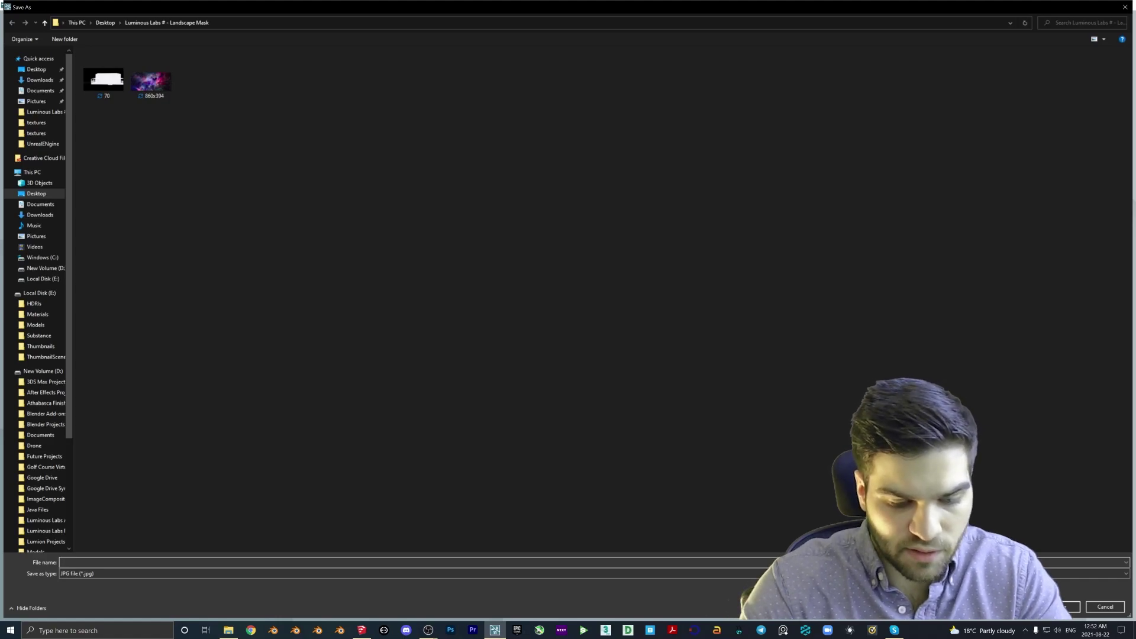
key("Return")
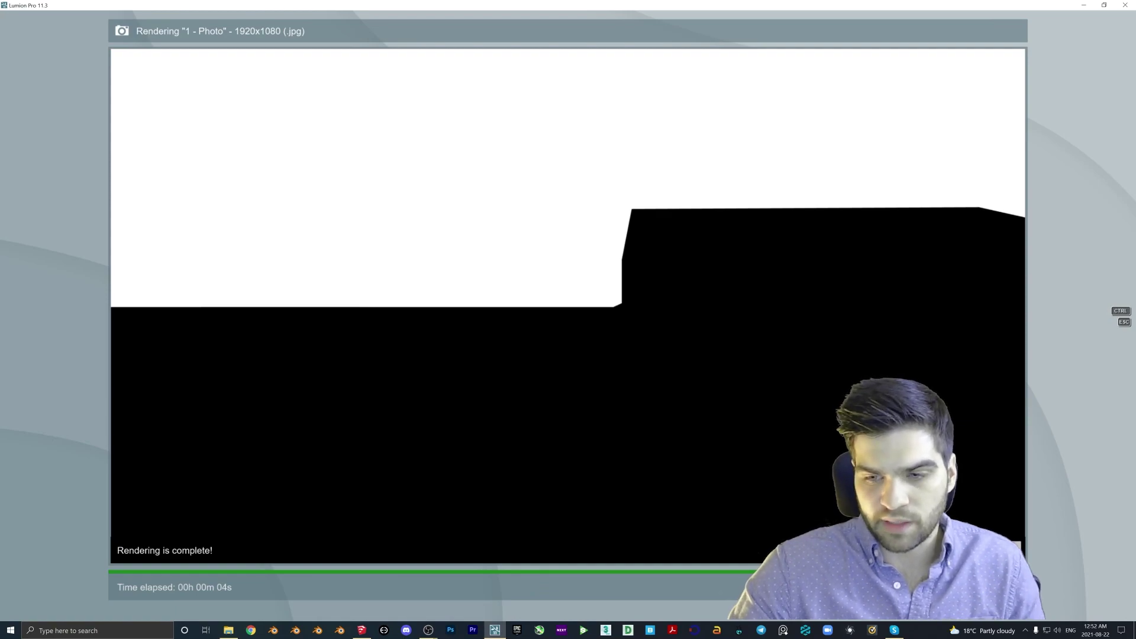
key("Escape")
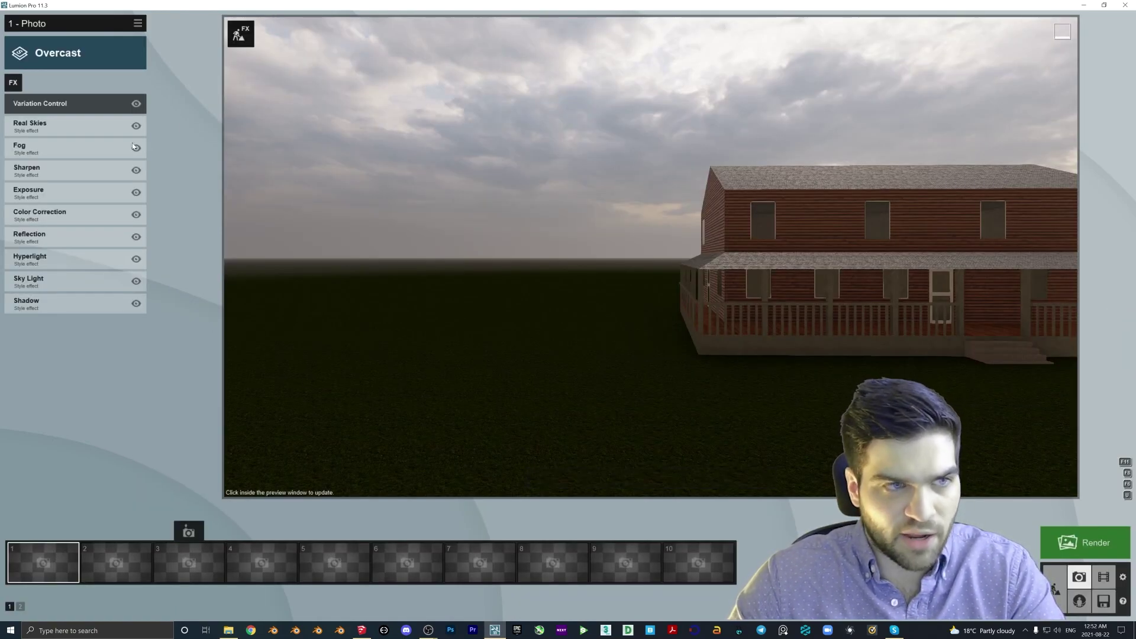
Add the Photo Matching effect from the Camera effects to the photo and open it for editing
left_click(13, 82)
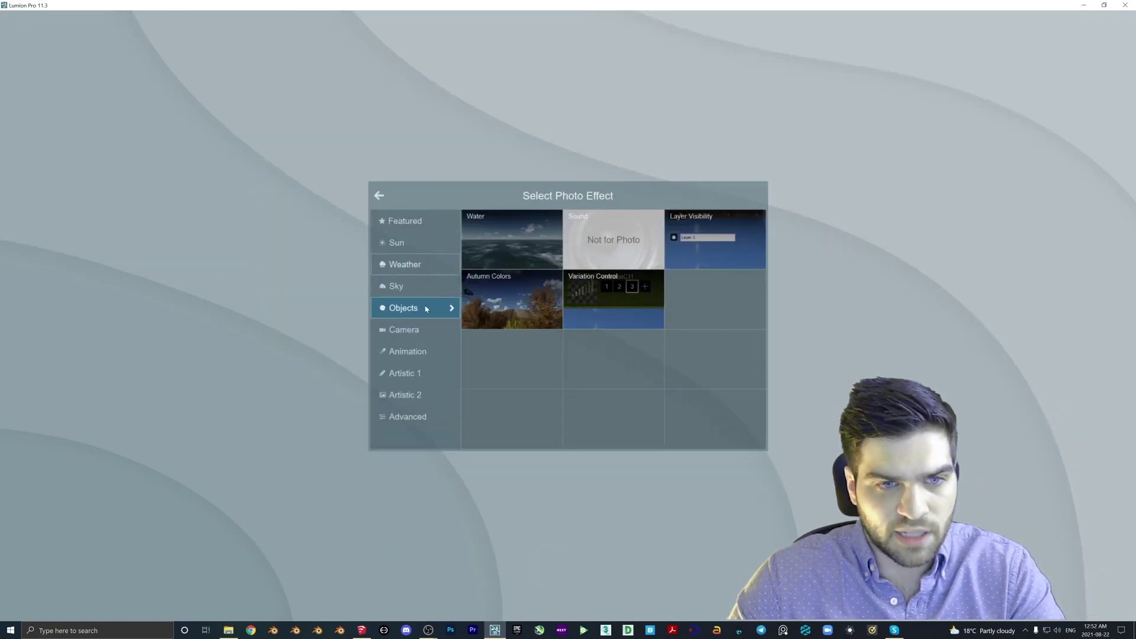
left_click(412, 335)
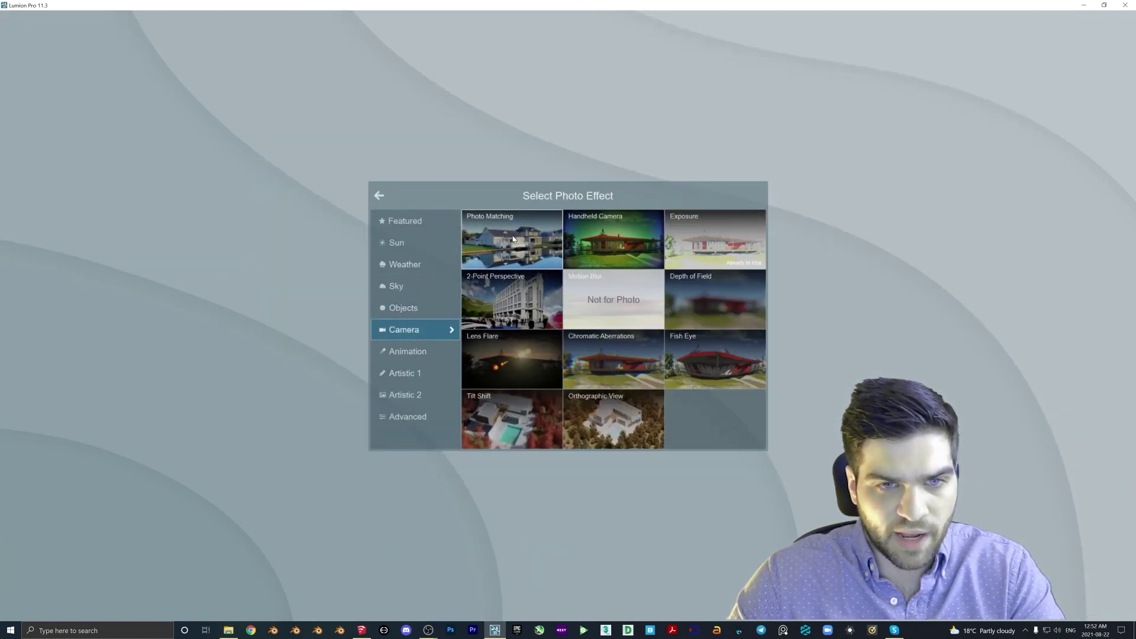
left_click(552, 342)
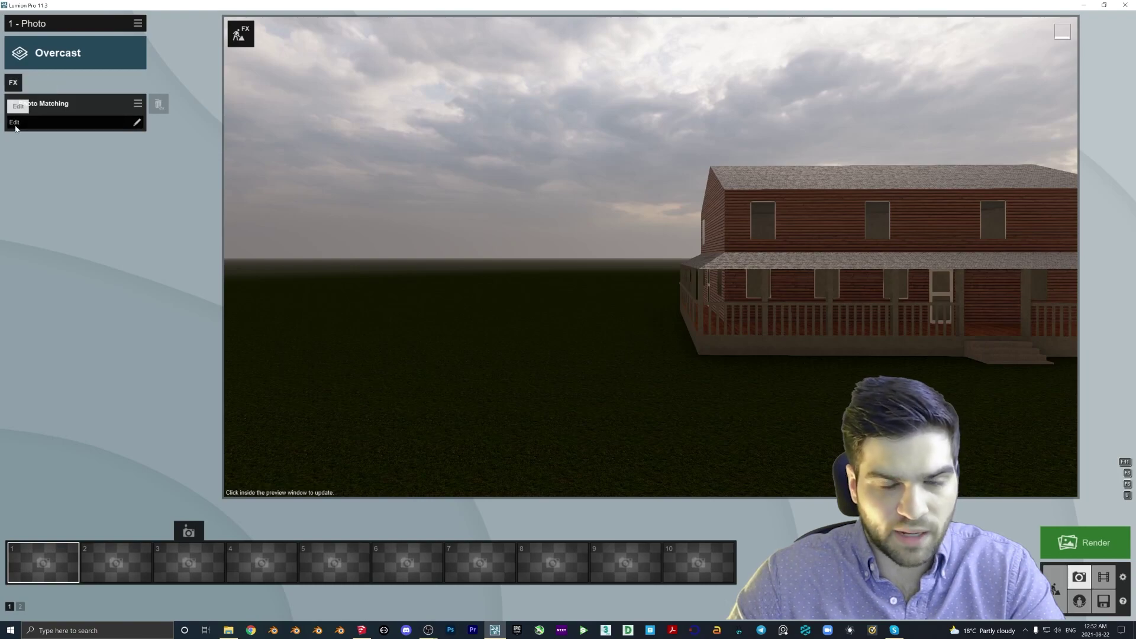
left_click(65, 123)
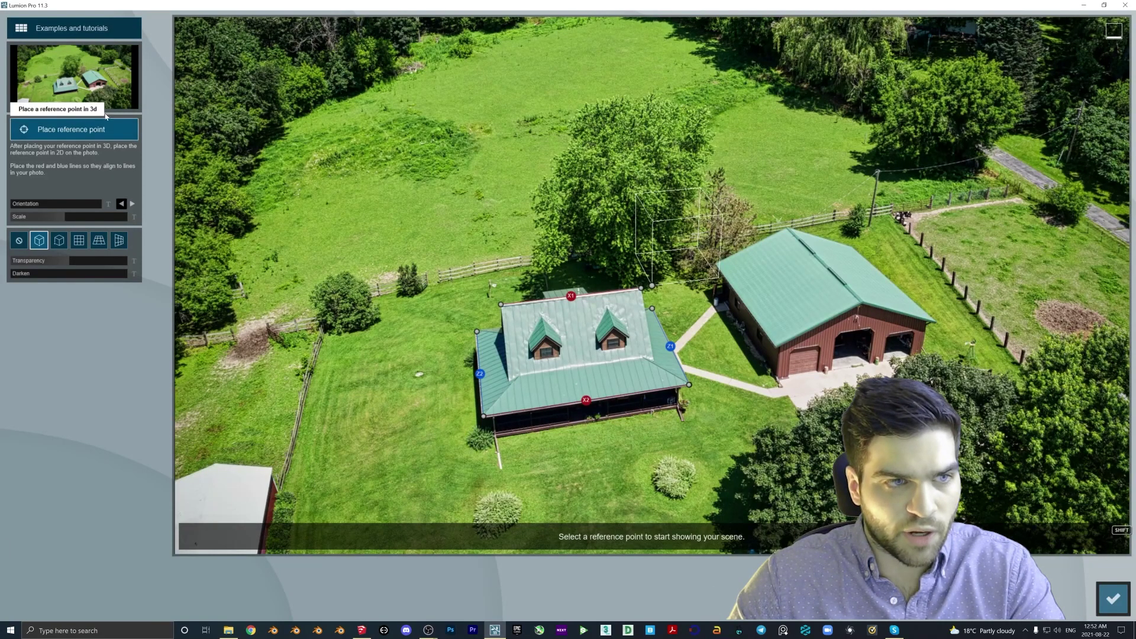
Load the waterfront houses example as the photo matching background and return to the photo preview
left_click(78, 81)
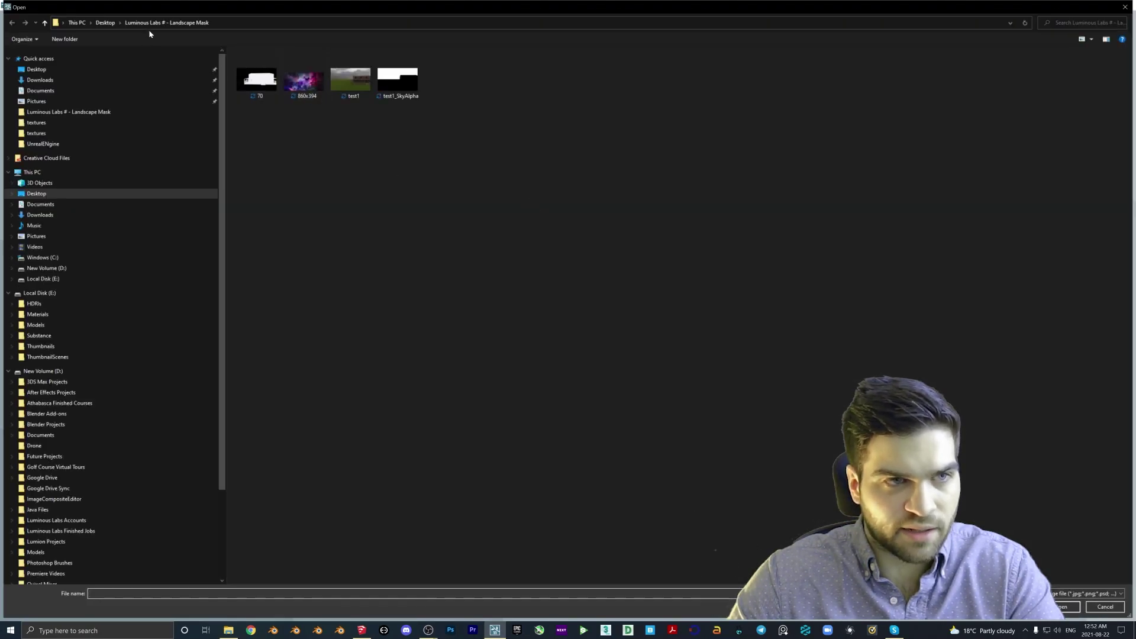
key("Escape")
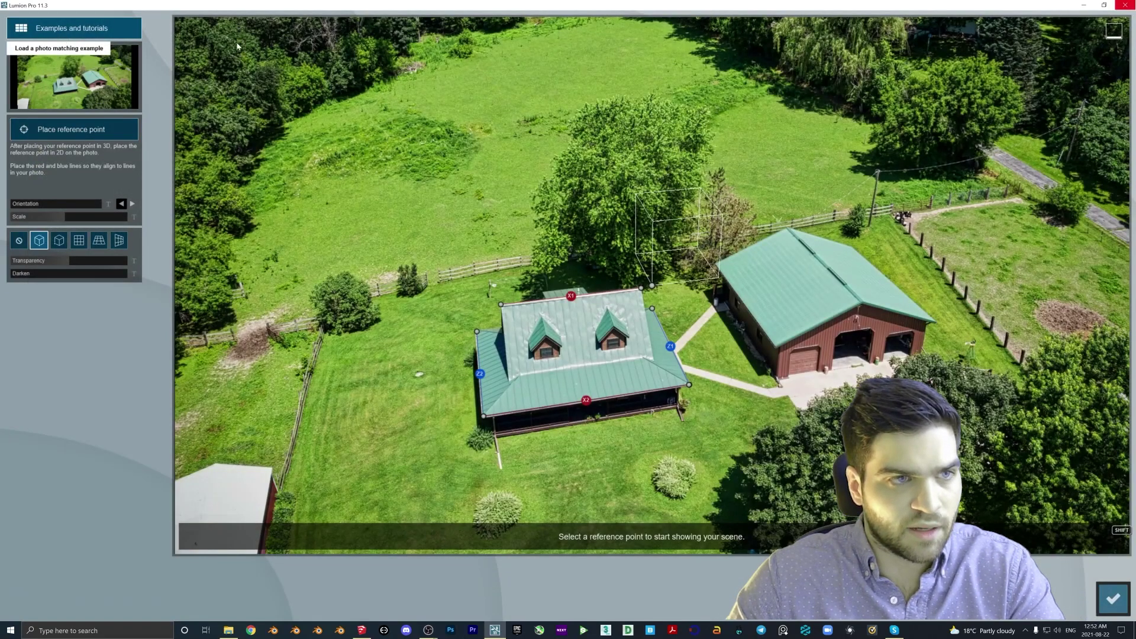
left_click(62, 28)
left_click(573, 256)
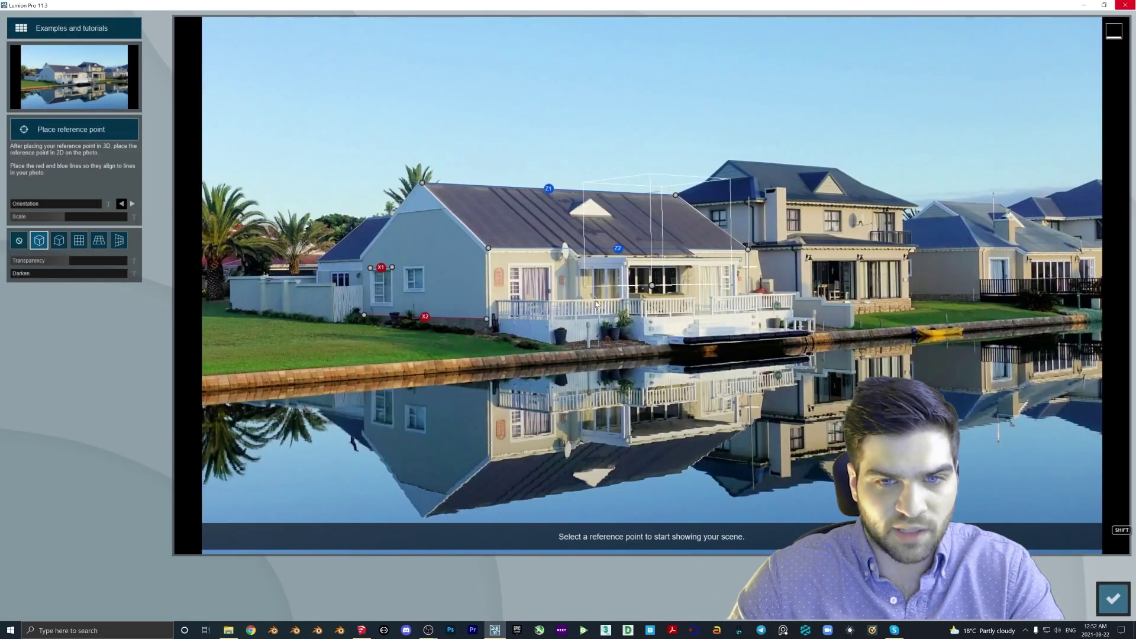
left_click(1113, 598)
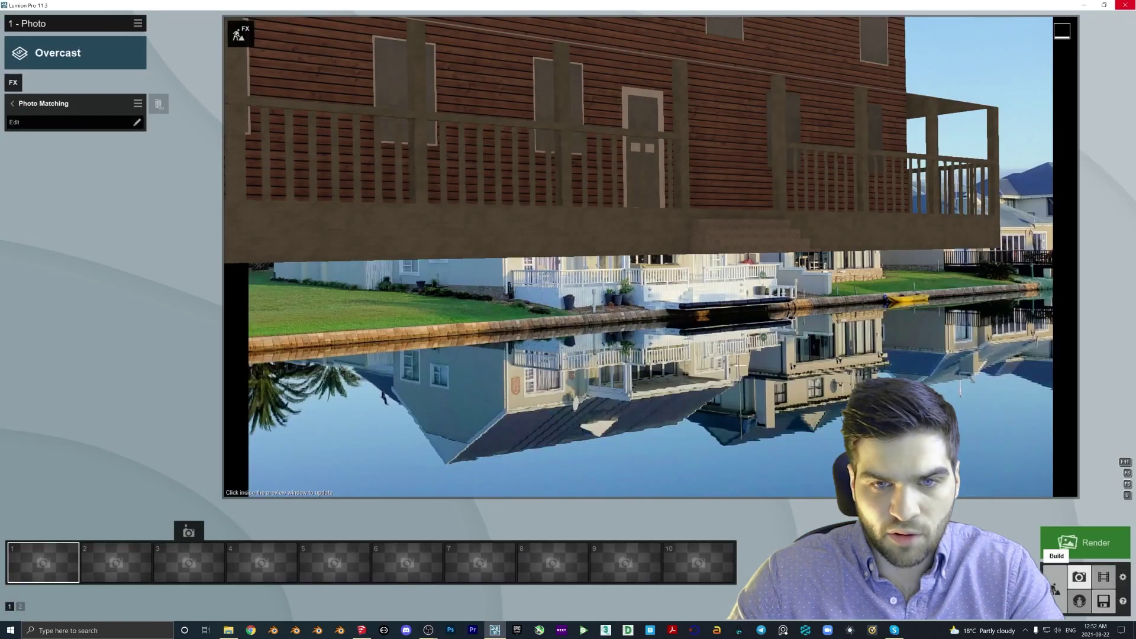
Place the reference point at the house's front base corner, scale the house down and position it over the photo's waterfront house
left_click(59, 122)
left_click(72, 130)
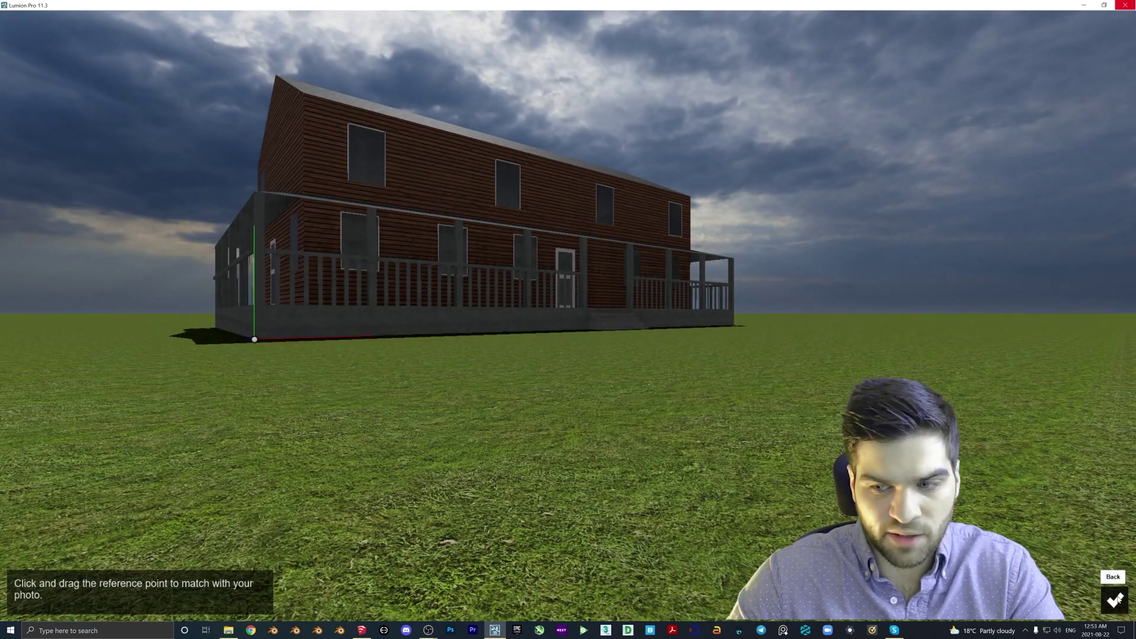
left_click(254, 339)
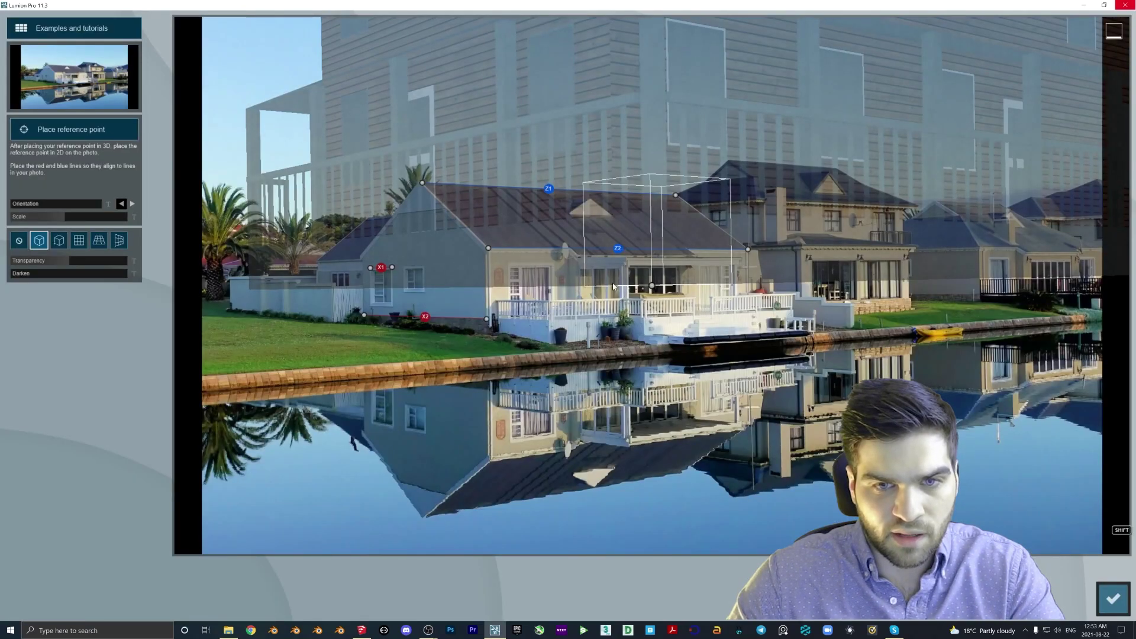
left_click(55, 216)
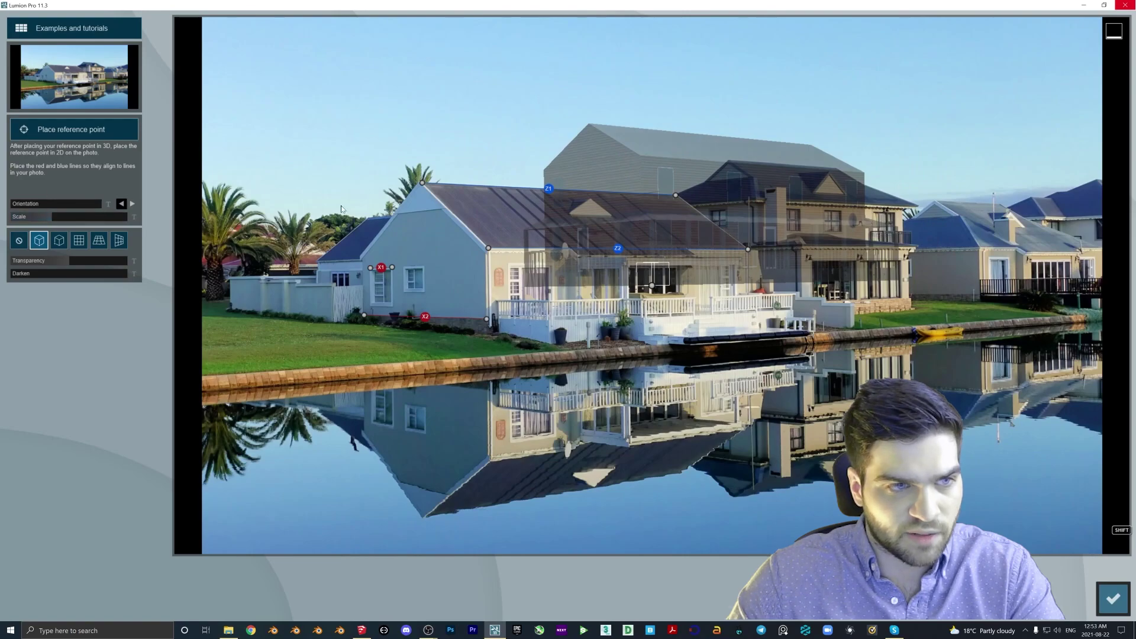
left_click_drag(650, 288, 503, 348)
left_click(1113, 598)
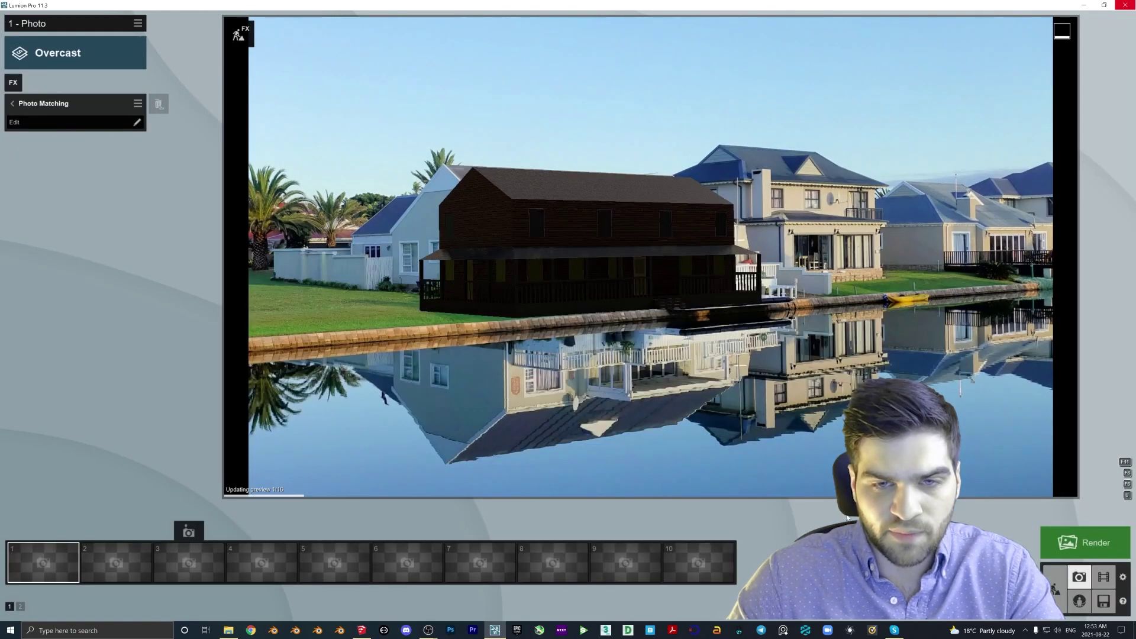
Render the photo-matched shot with its sky alpha at Desktop size 1920x1080 as the JPG file test2
left_click(1085, 543)
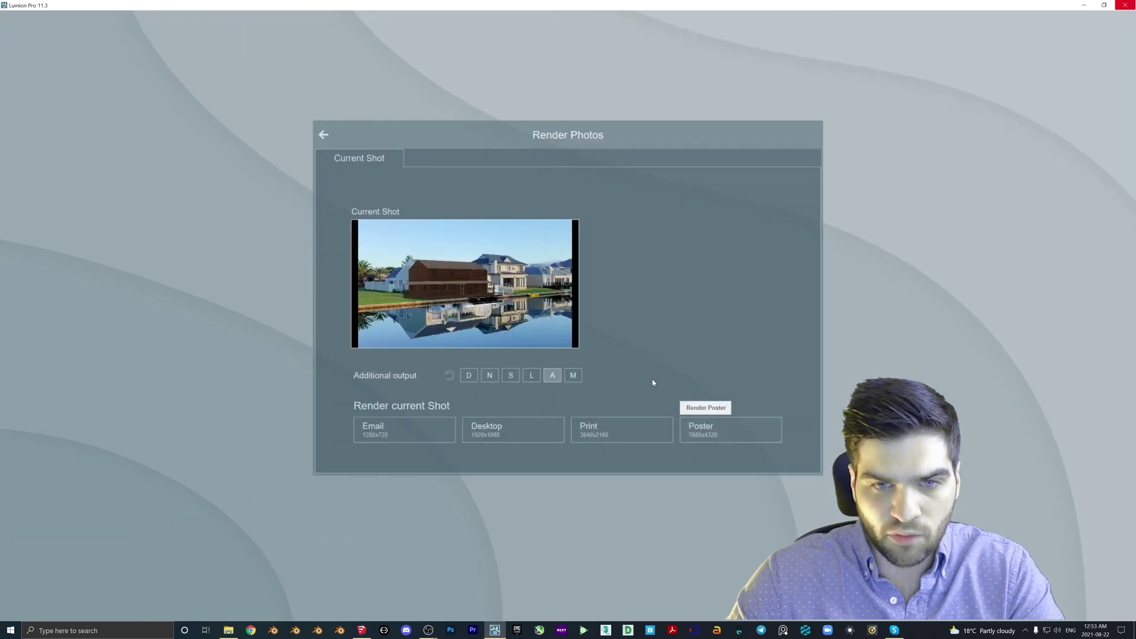
left_click(547, 432)
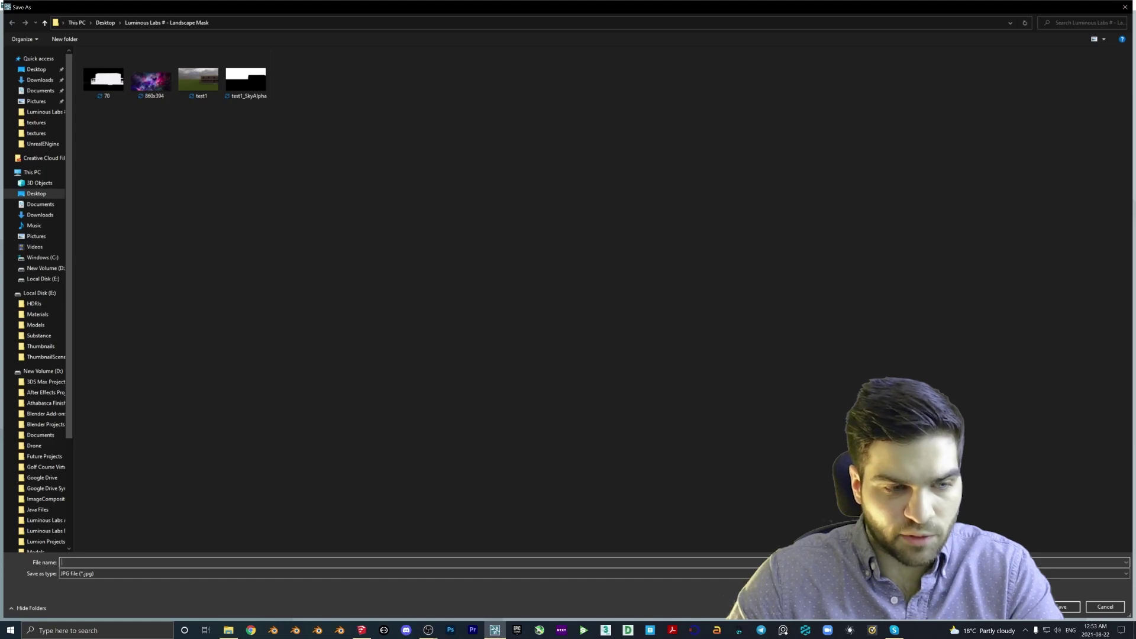
type("test2")
key("Return")
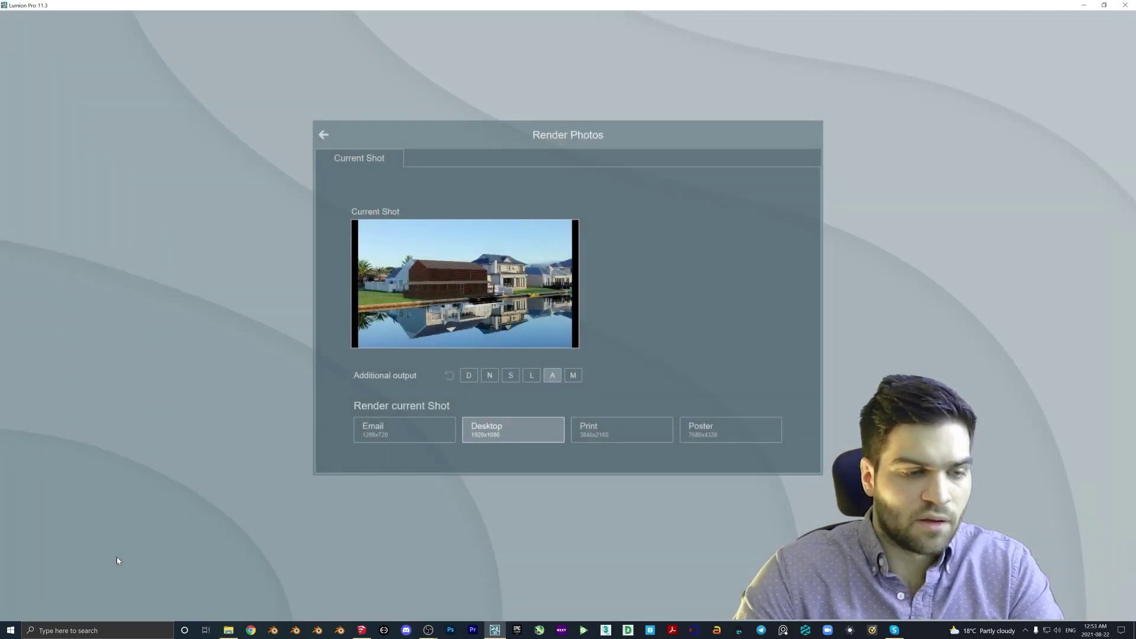